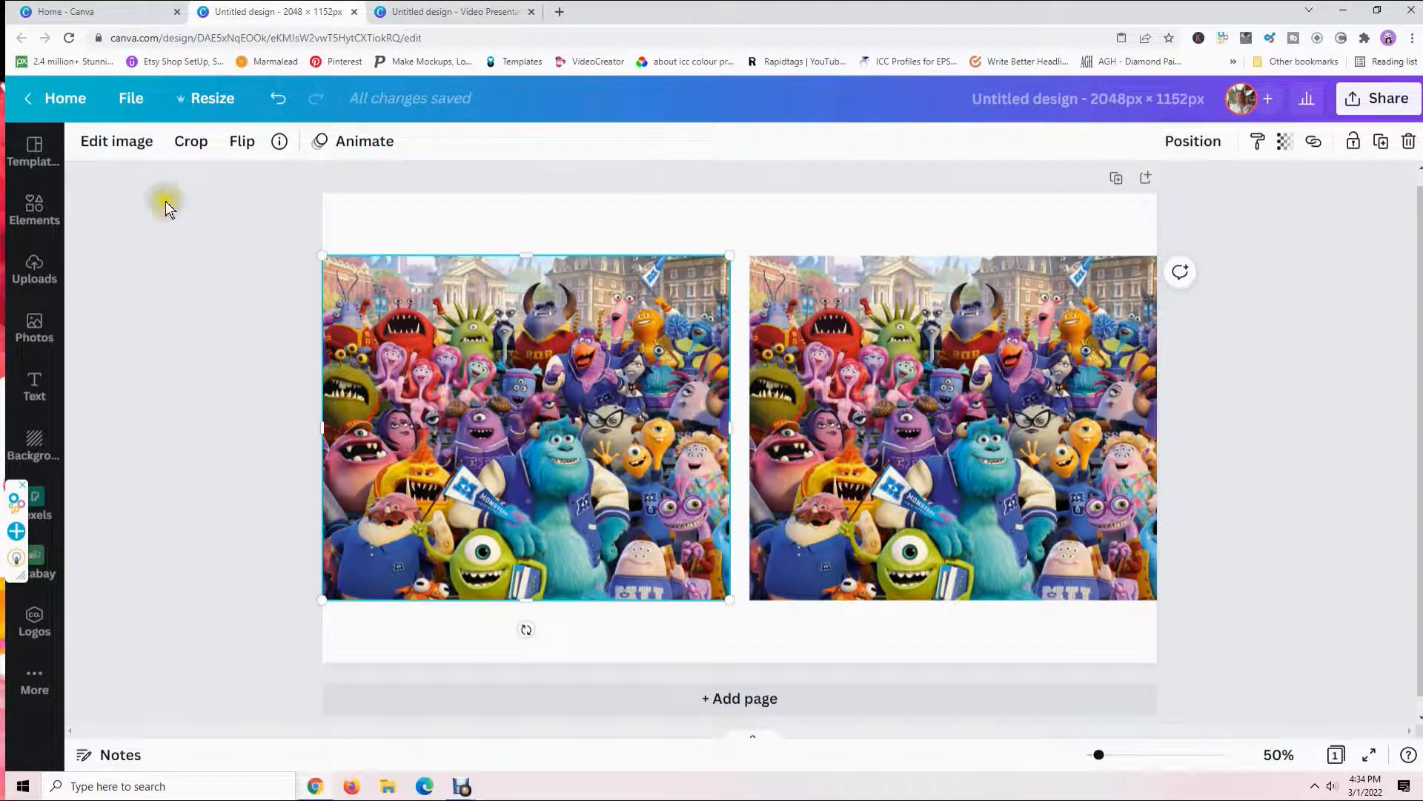
Try preset filters on the left image, working through Epic, Festive, Solar, Selfie, Cali, Edge and Dalliance.
left_click(95, 144)
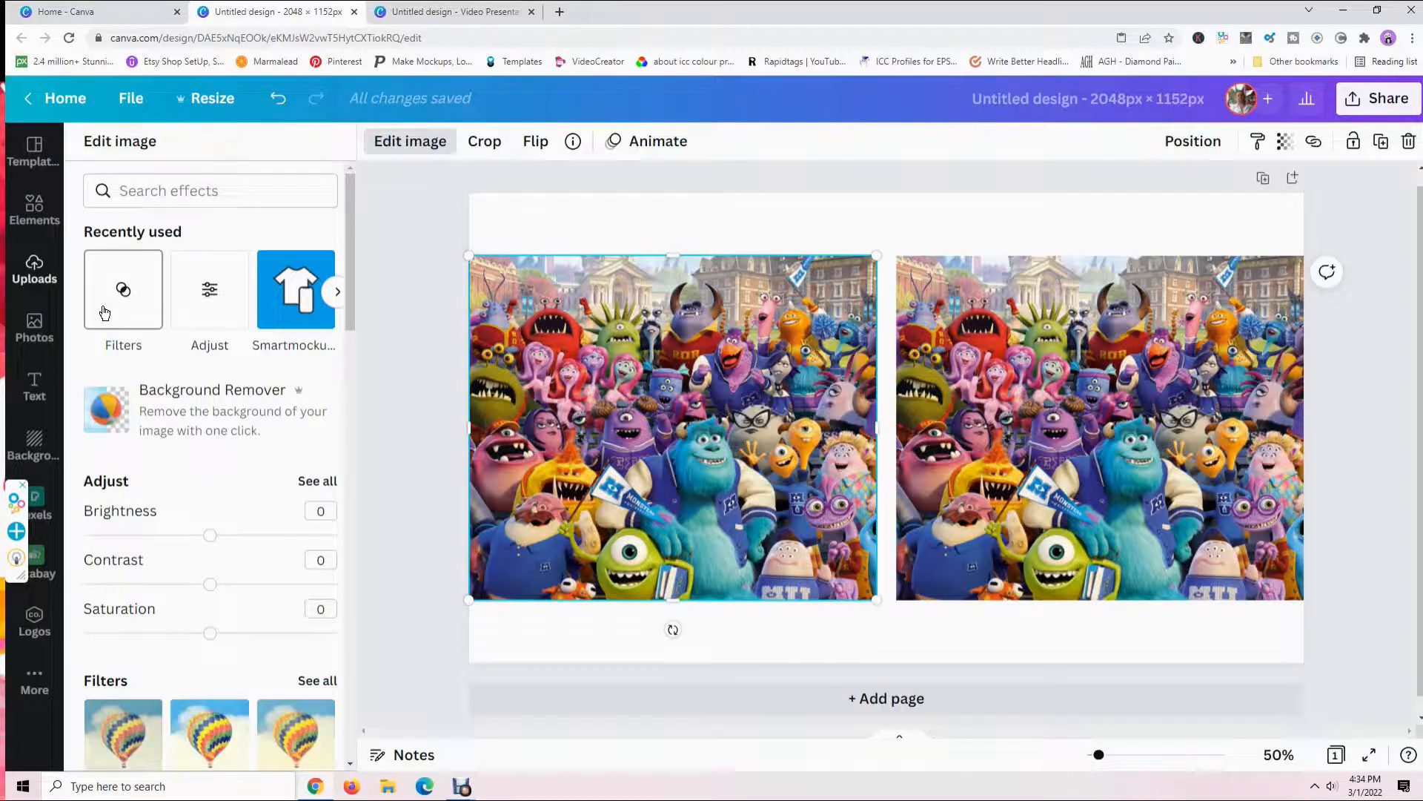
left_click(105, 312)
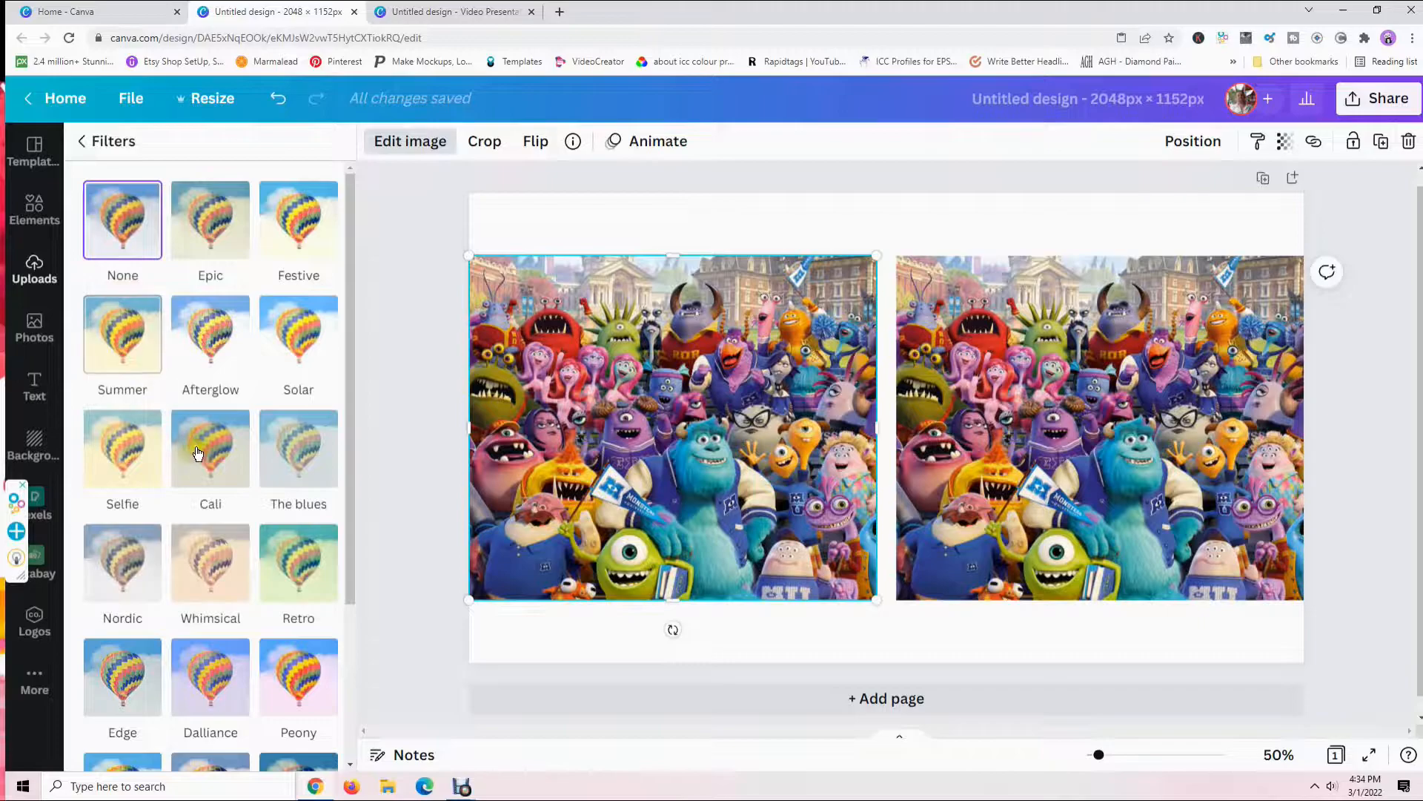
left_click(207, 228)
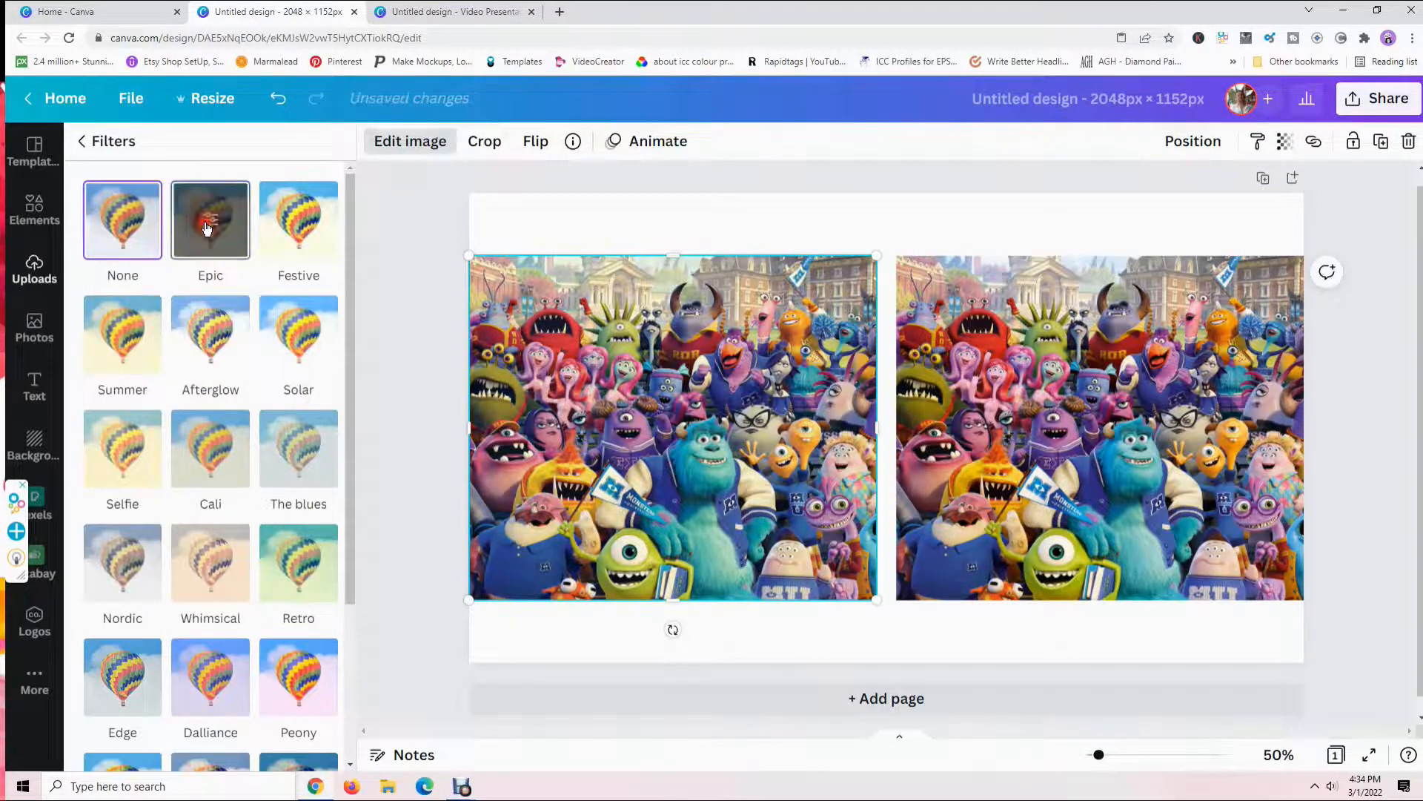
left_click(279, 226)
left_click(293, 335)
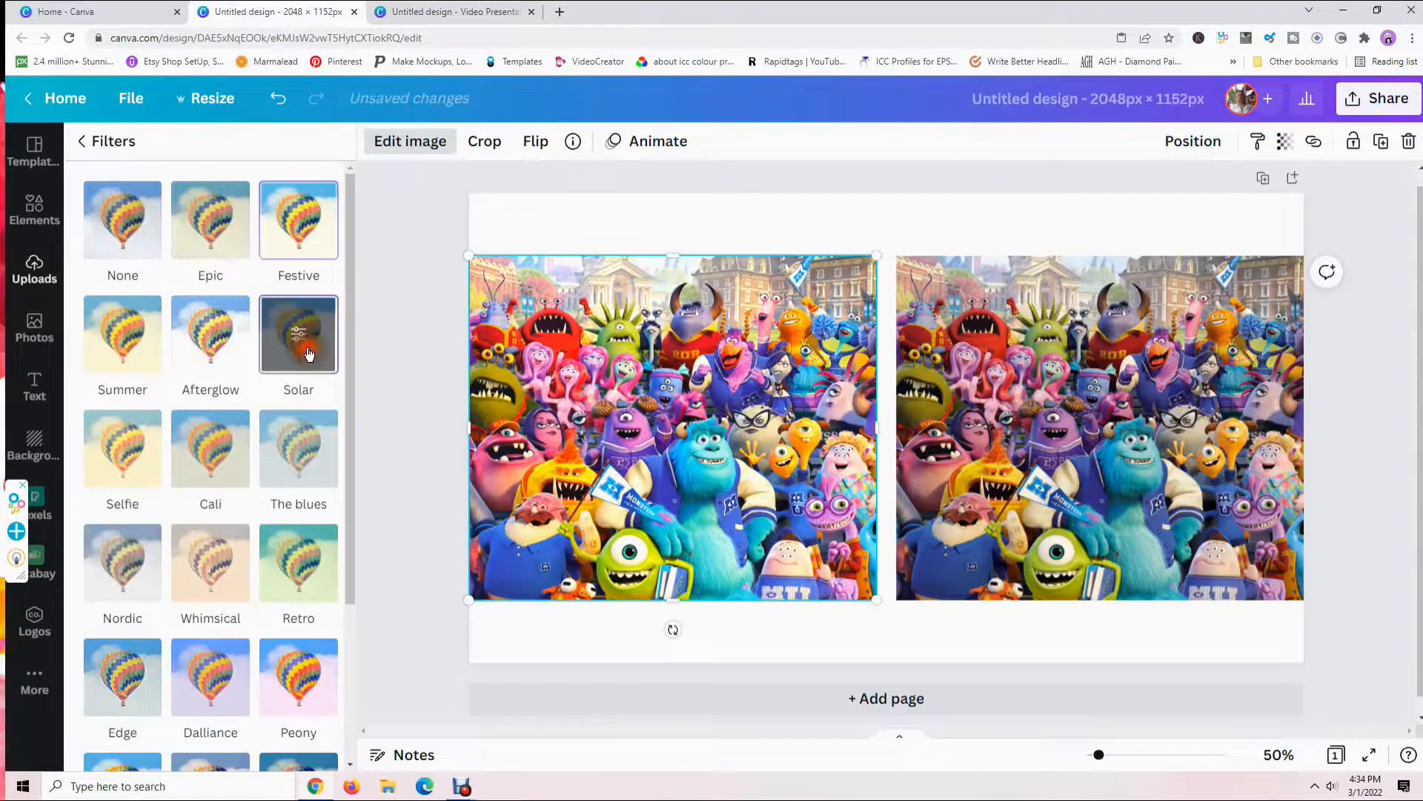
left_click(227, 347)
left_click(125, 335)
left_click(111, 449)
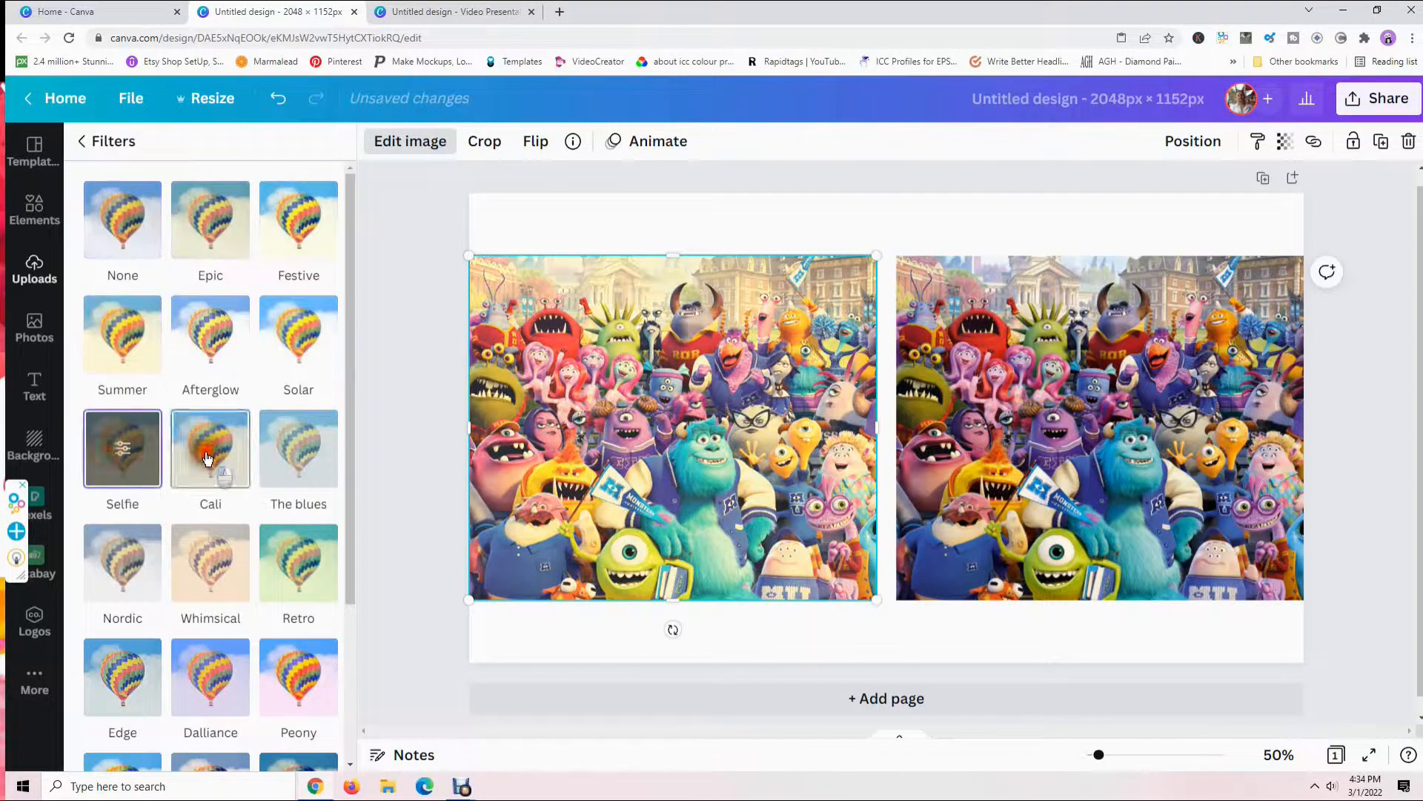
left_click(207, 459)
left_click(295, 449)
left_click(295, 562)
left_click(199, 562)
left_click(122, 562)
scroll(137, 545, "down", 1)
left_click(124, 602)
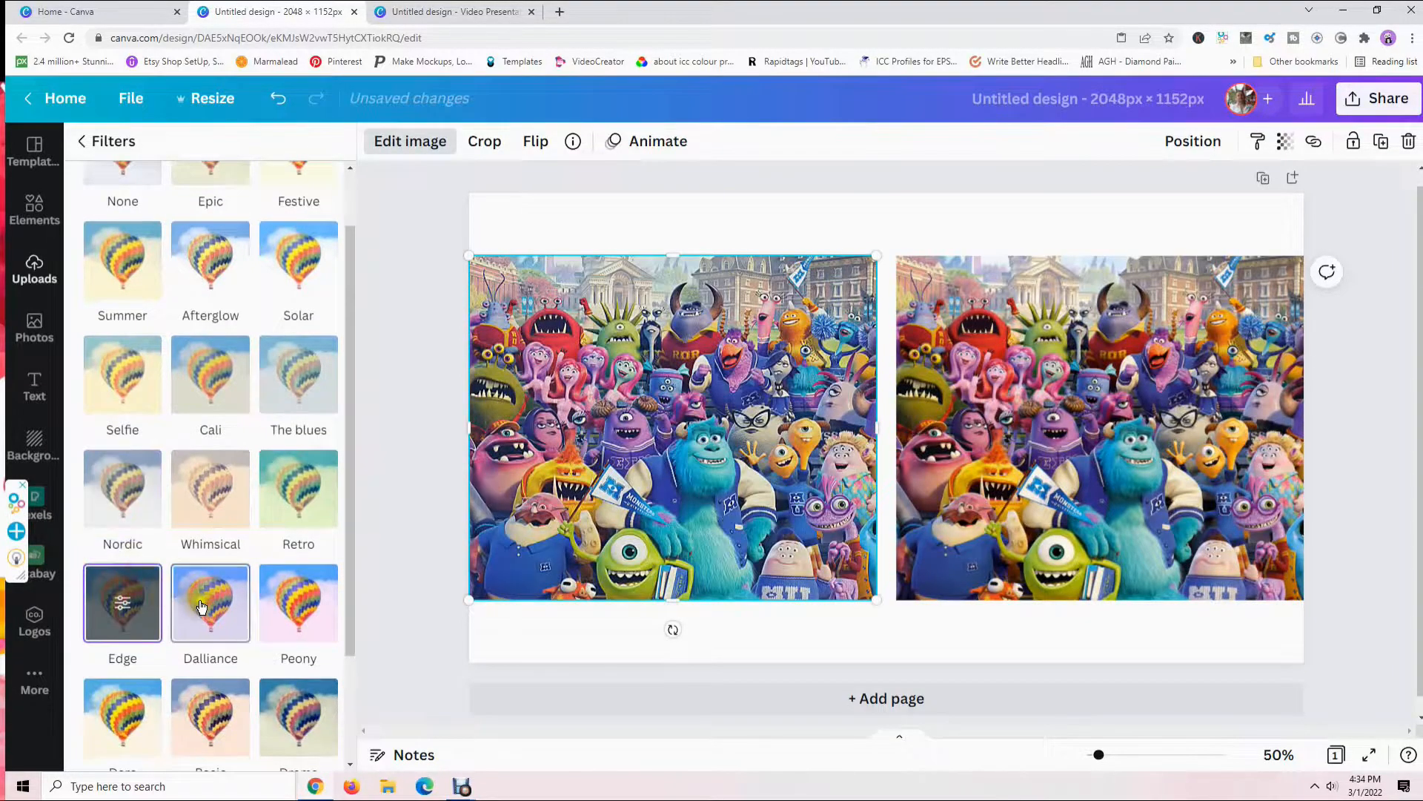
left_click(201, 606)
left_click(201, 606)
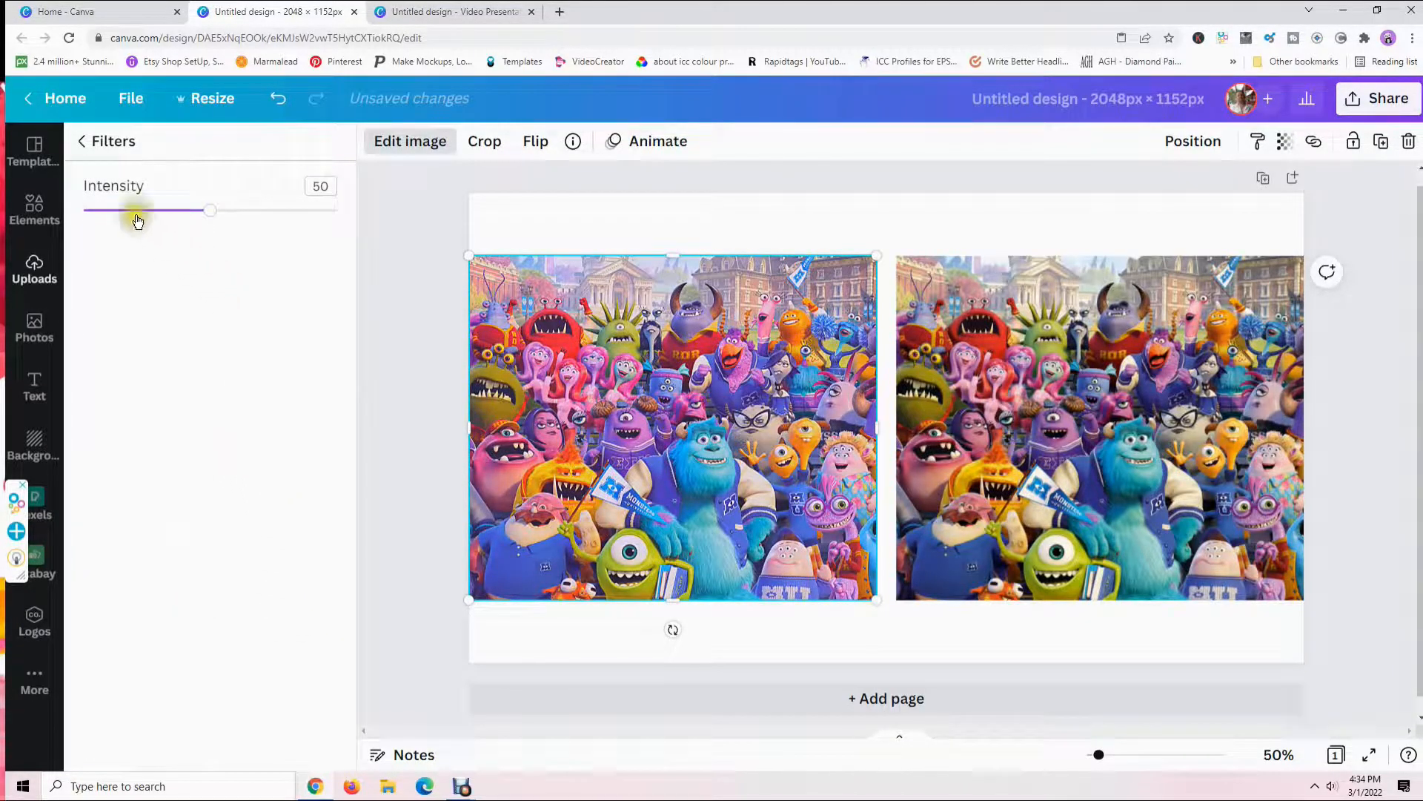
Remove the preset filter from the left image by setting its filter to None.
left_click(83, 141)
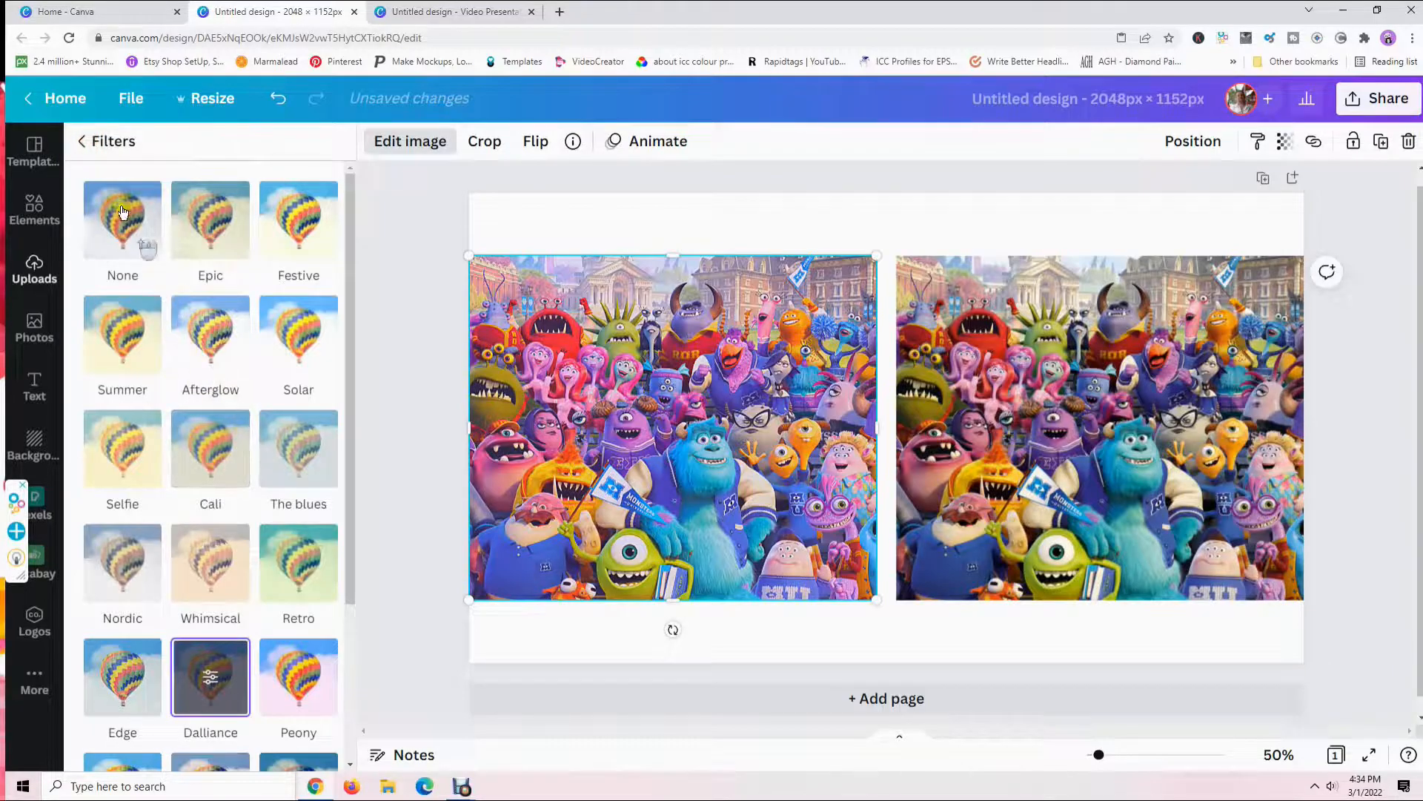
left_click(82, 142)
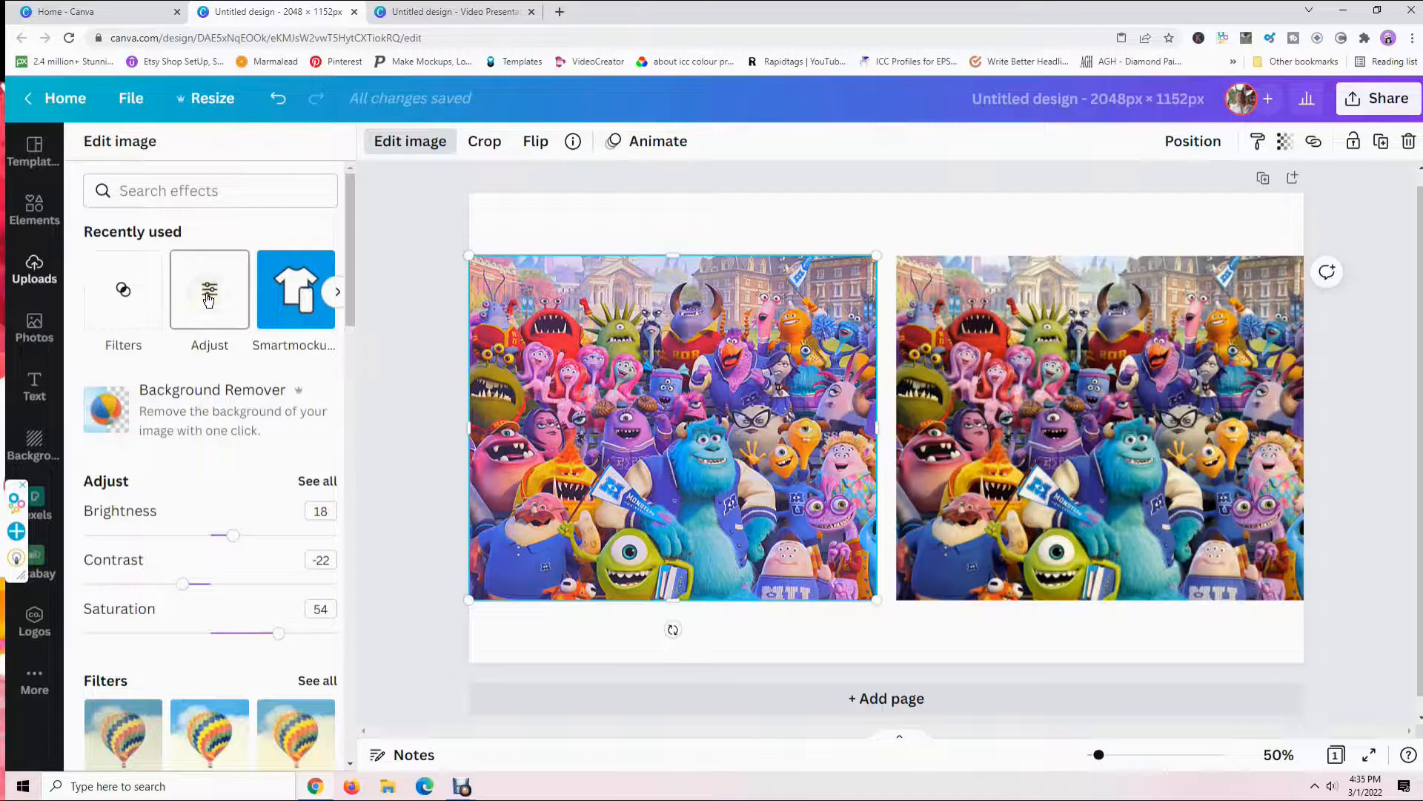
left_click(120, 287)
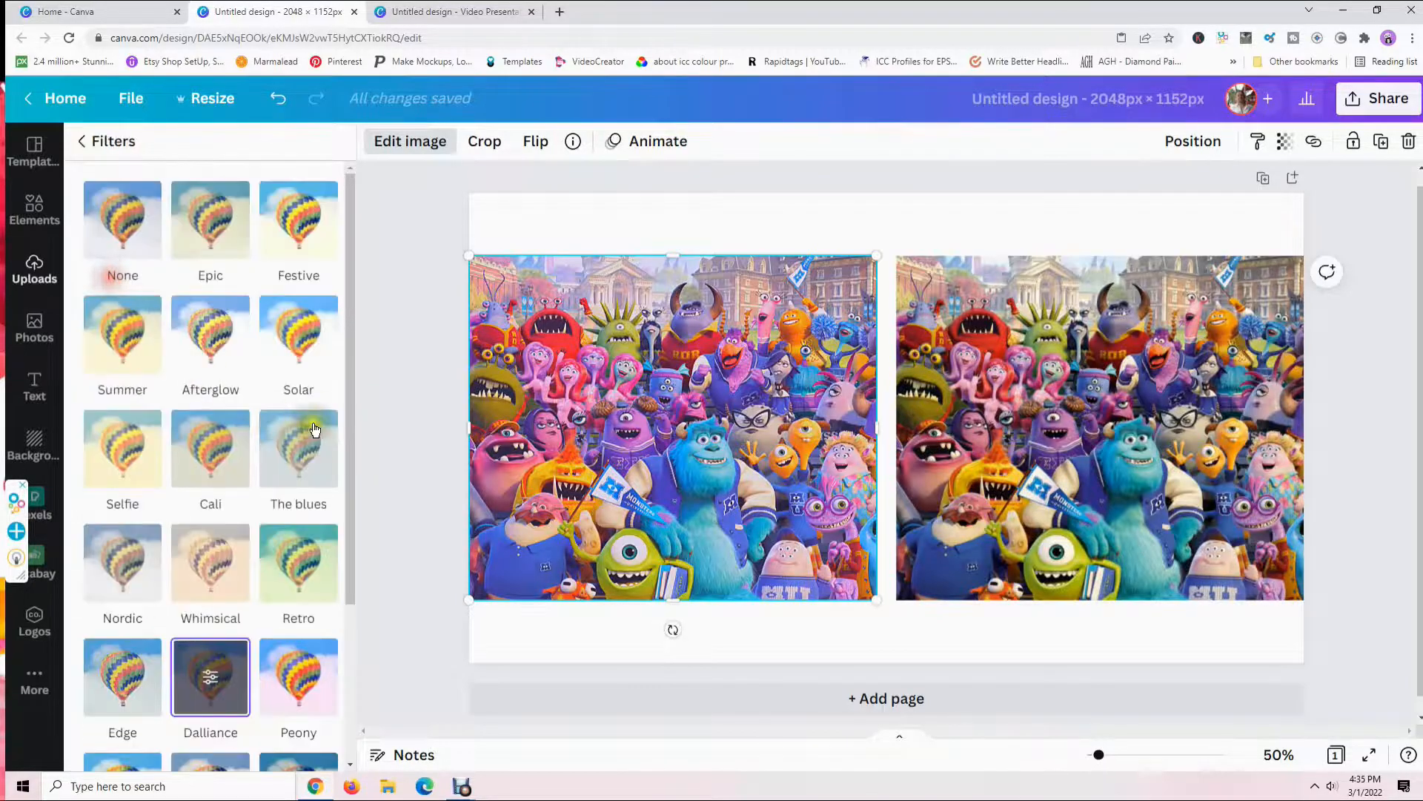
left_click(121, 215)
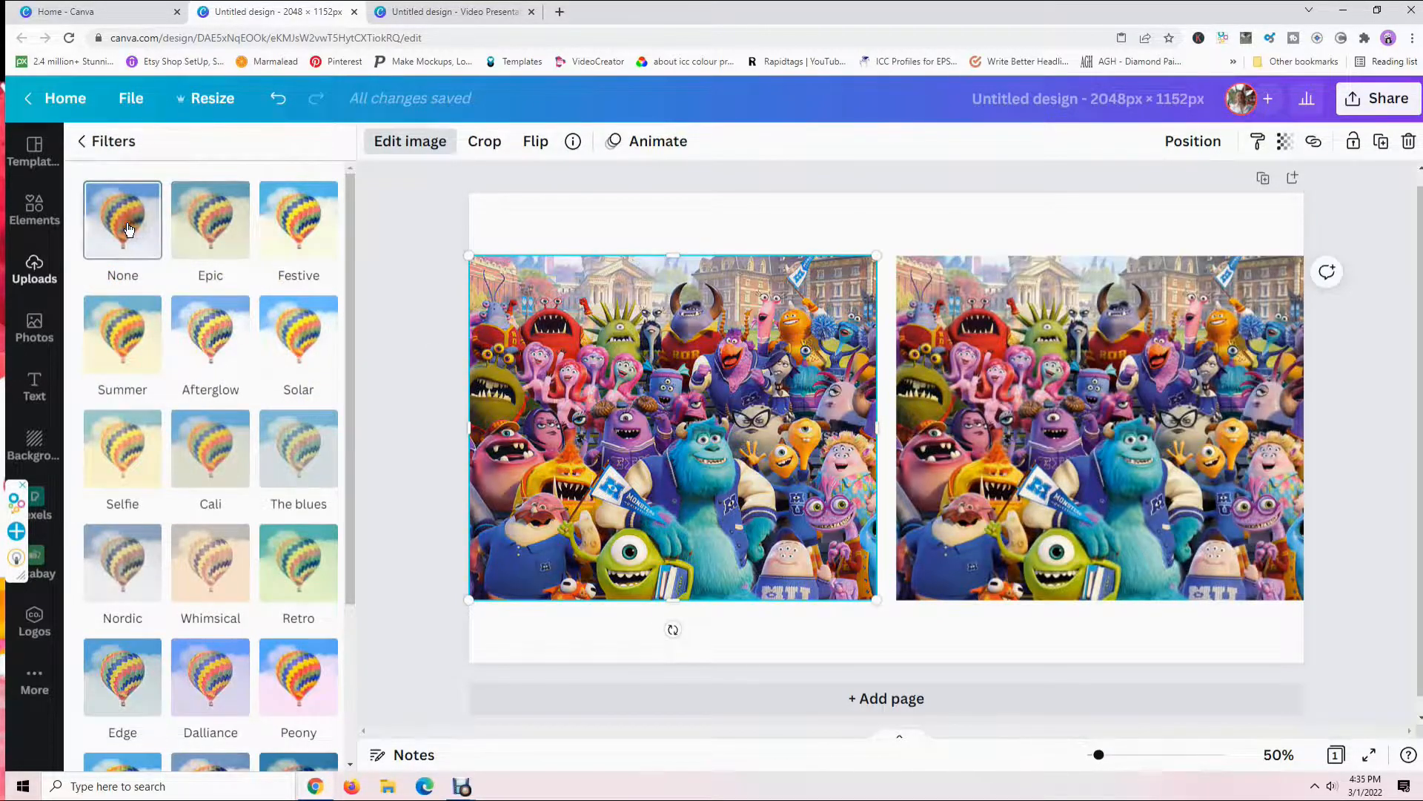
left_click(92, 152)
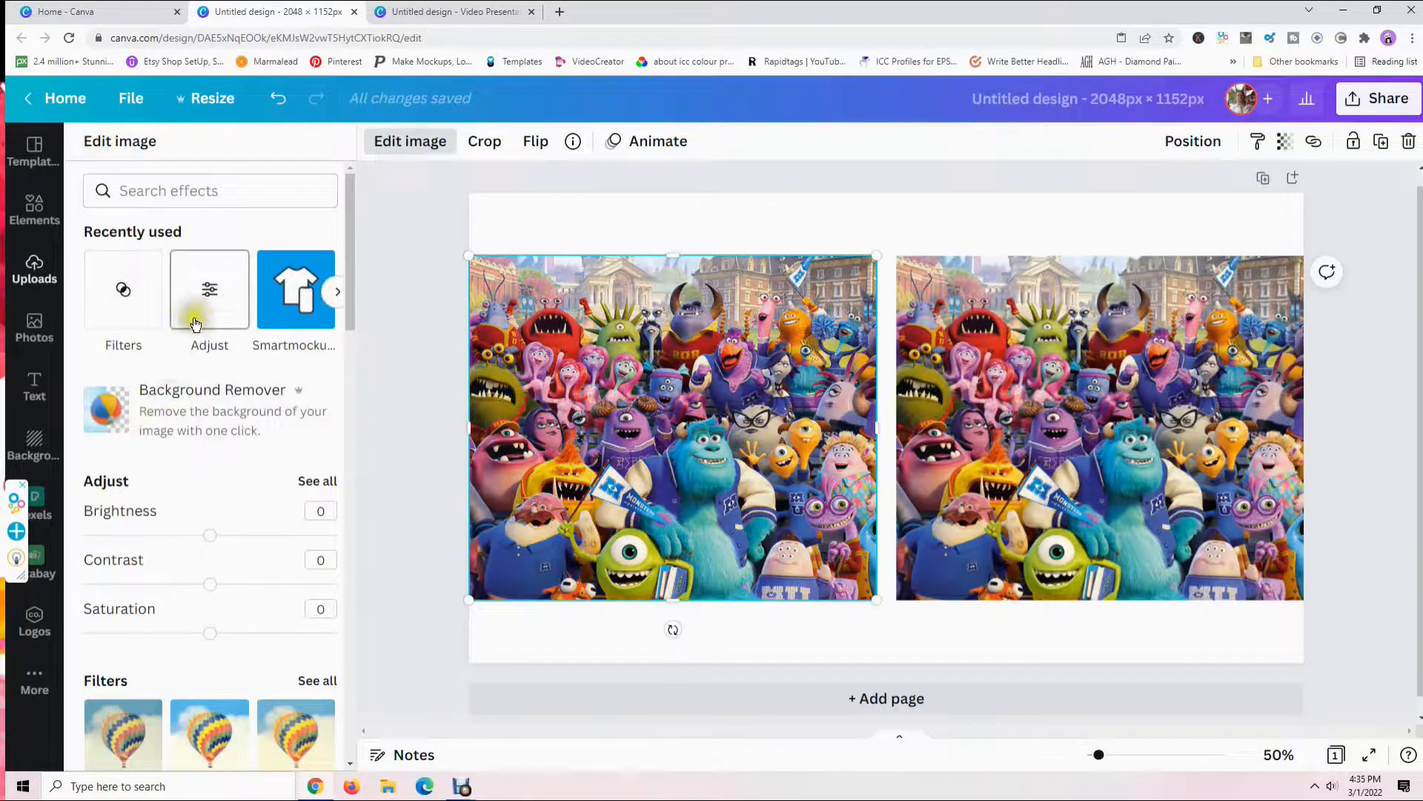
Adjust the left image to brightness 5, contrast 20 and saturation 10.
left_click(207, 289)
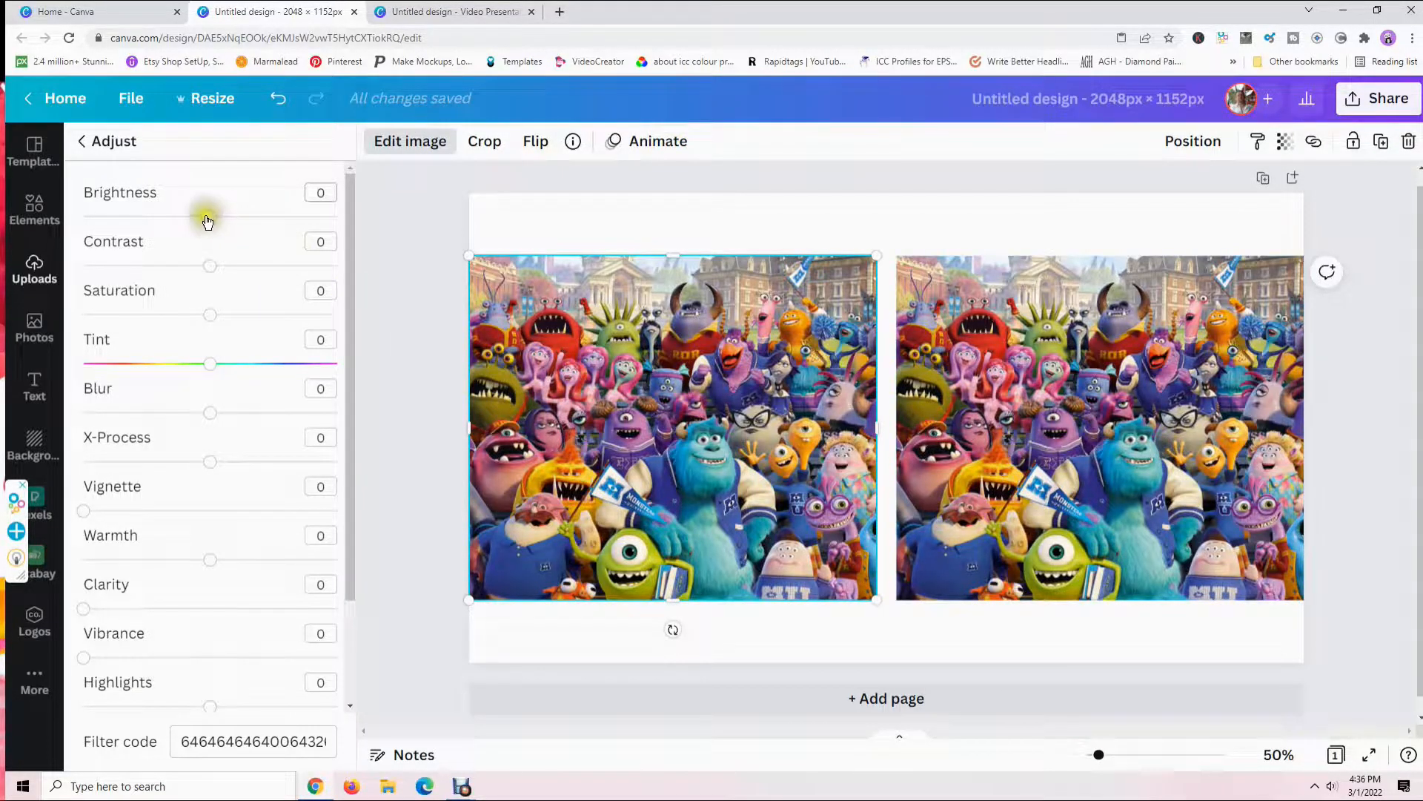
mouse_move(210, 220)
left_mouse_down()
mouse_move(358, 222)
mouse_move(200, 245)
mouse_move(74, 241)
mouse_move(218, 242)
left_mouse_up()
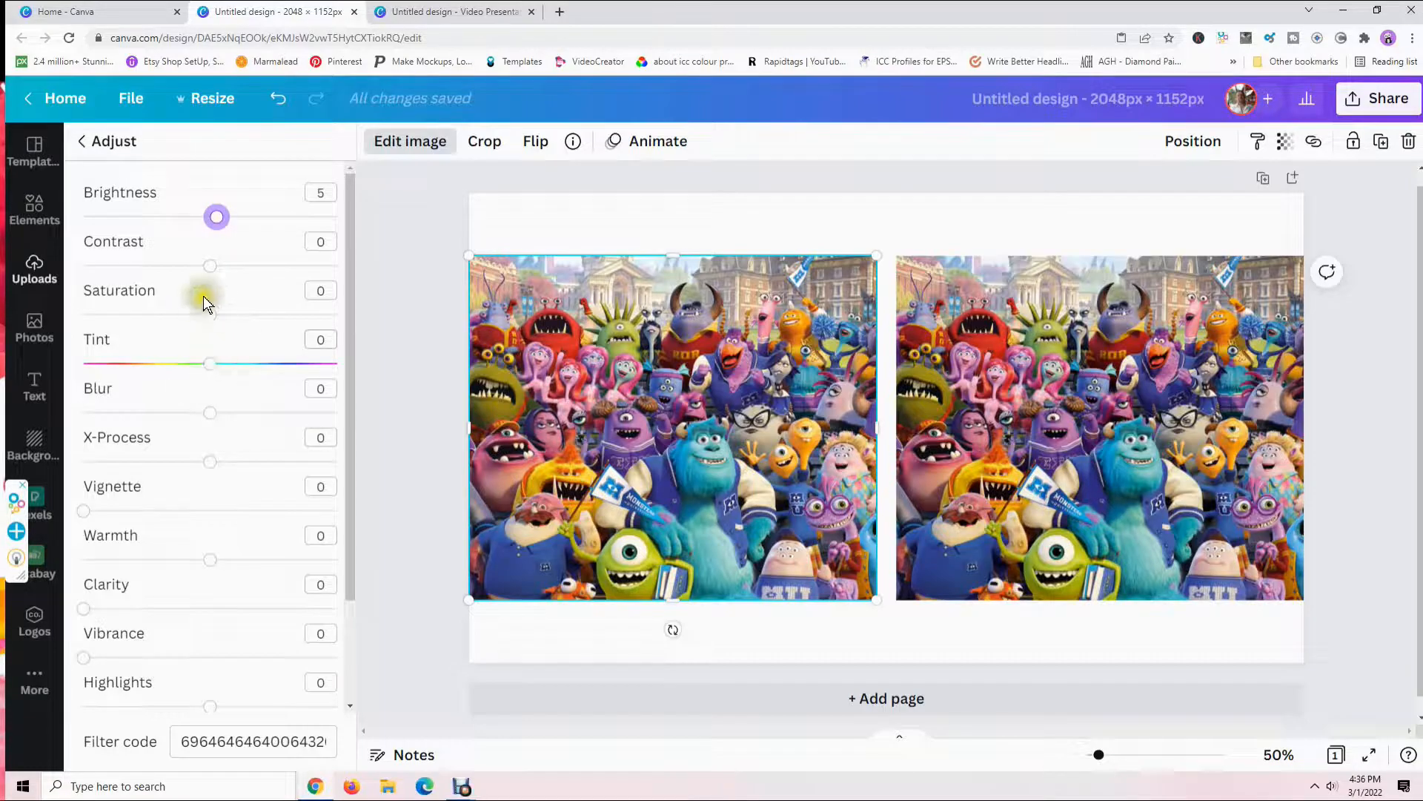
left_click_drag(211, 270, 235, 286)
left_click_drag(236, 285, 238, 285)
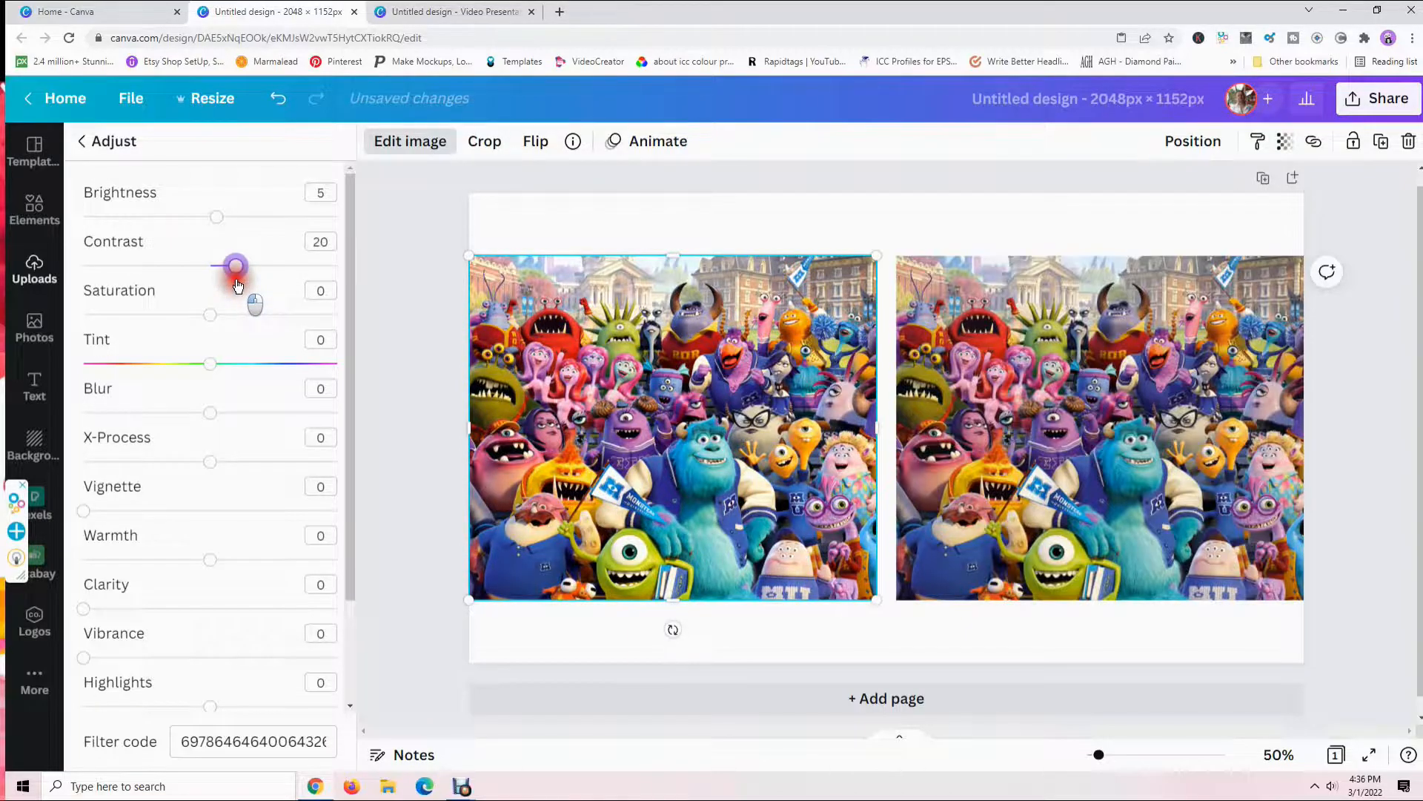
left_click_drag(210, 316, 221, 324)
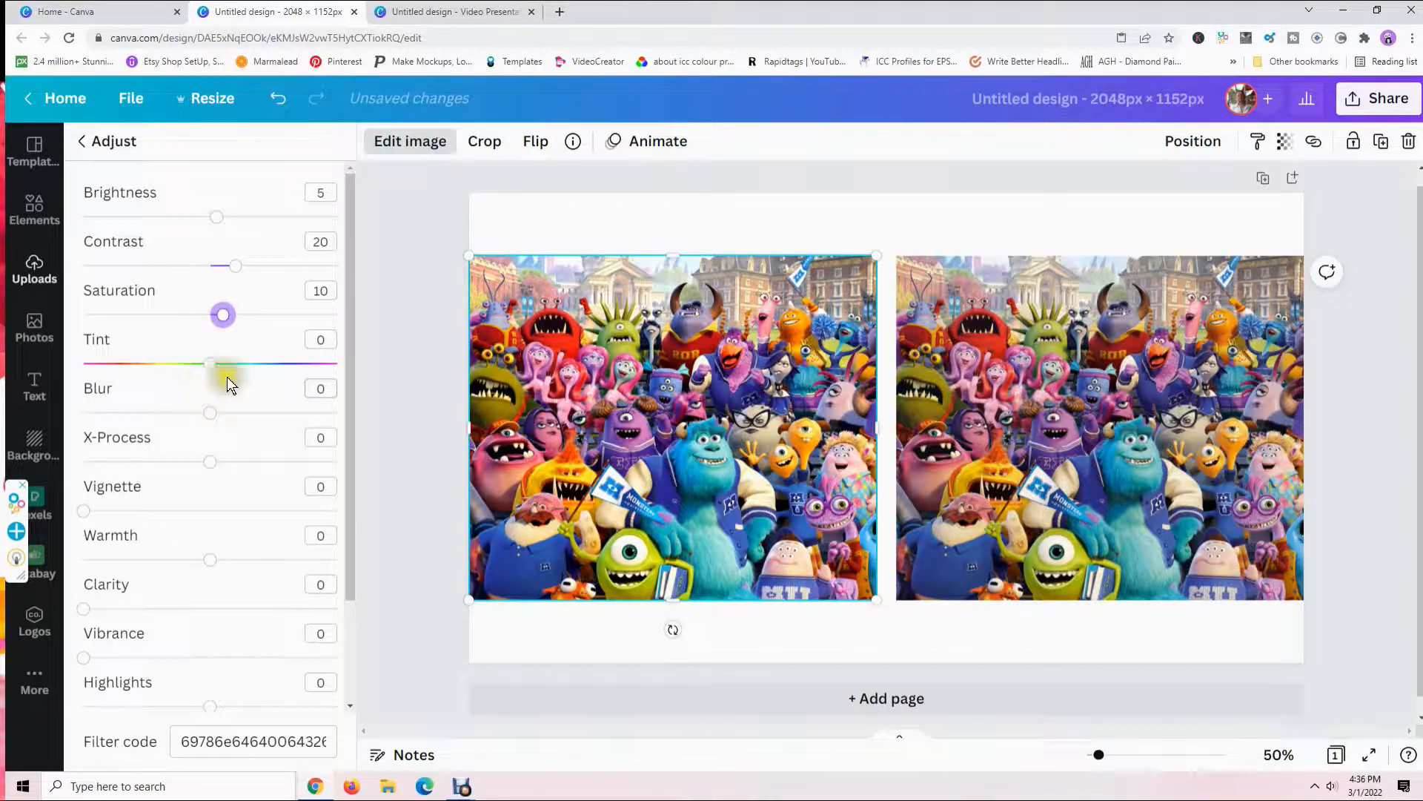
Set the left image's warmth to 10, clarity to 40 and vibrance to 40.
scroll(214, 374, "down", 1)
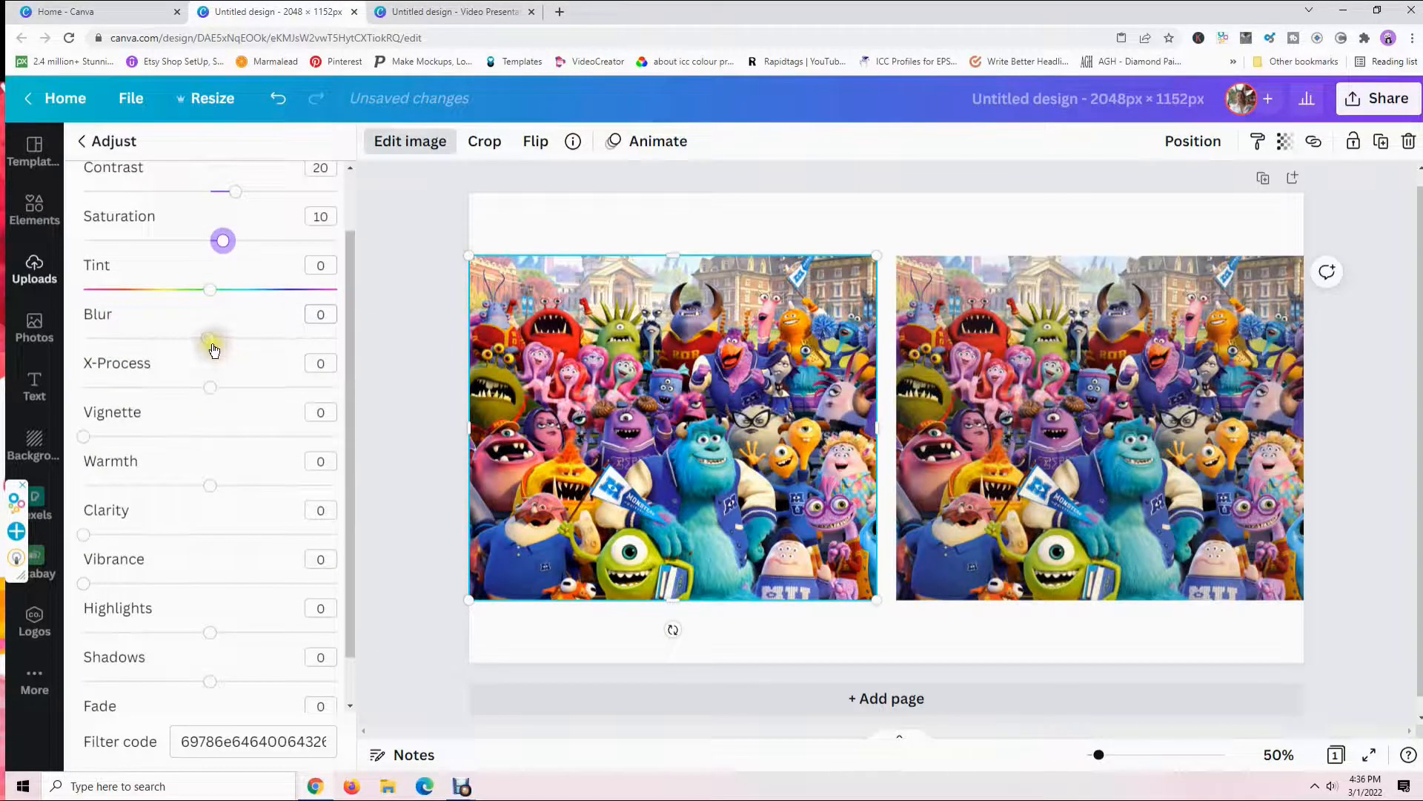
scroll(162, 366, "down", 1)
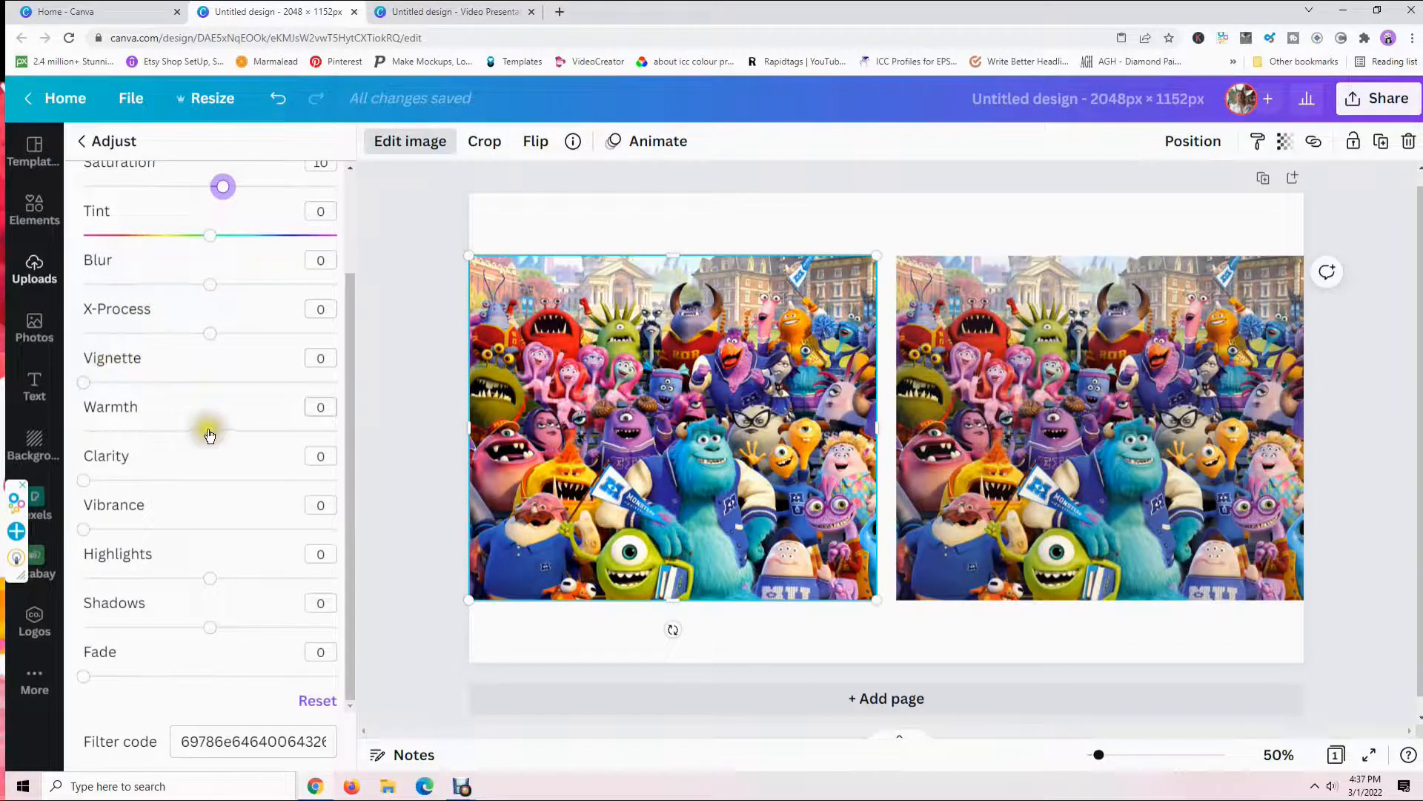
left_click_drag(211, 437, 225, 475)
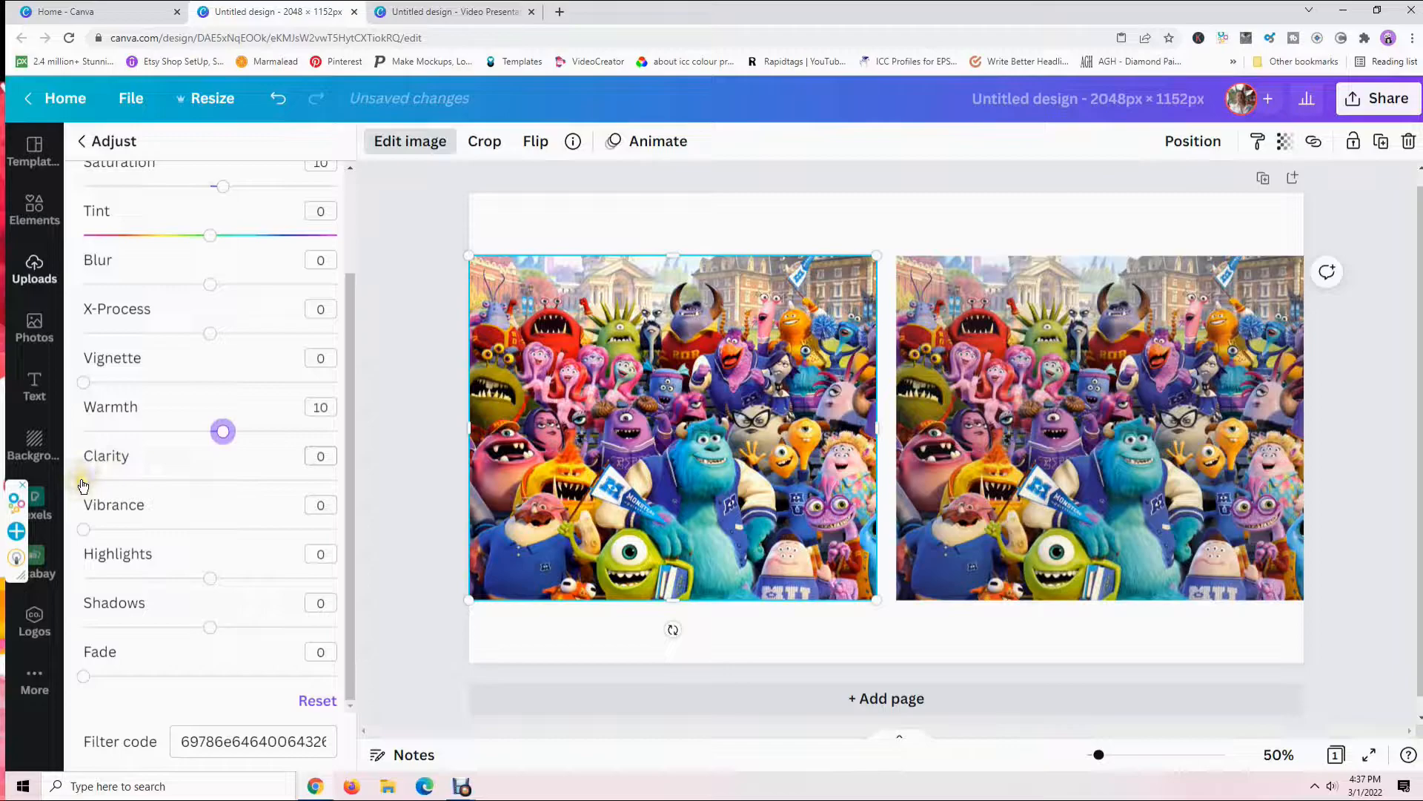
mouse_move(83, 482)
left_mouse_down()
mouse_move(321, 491)
mouse_move(280, 483)
mouse_move(94, 484)
mouse_move(333, 509)
mouse_move(92, 489)
mouse_move(339, 521)
mouse_move(59, 487)
mouse_move(89, 486)
left_mouse_up()
left_click_drag(89, 486, 189, 493)
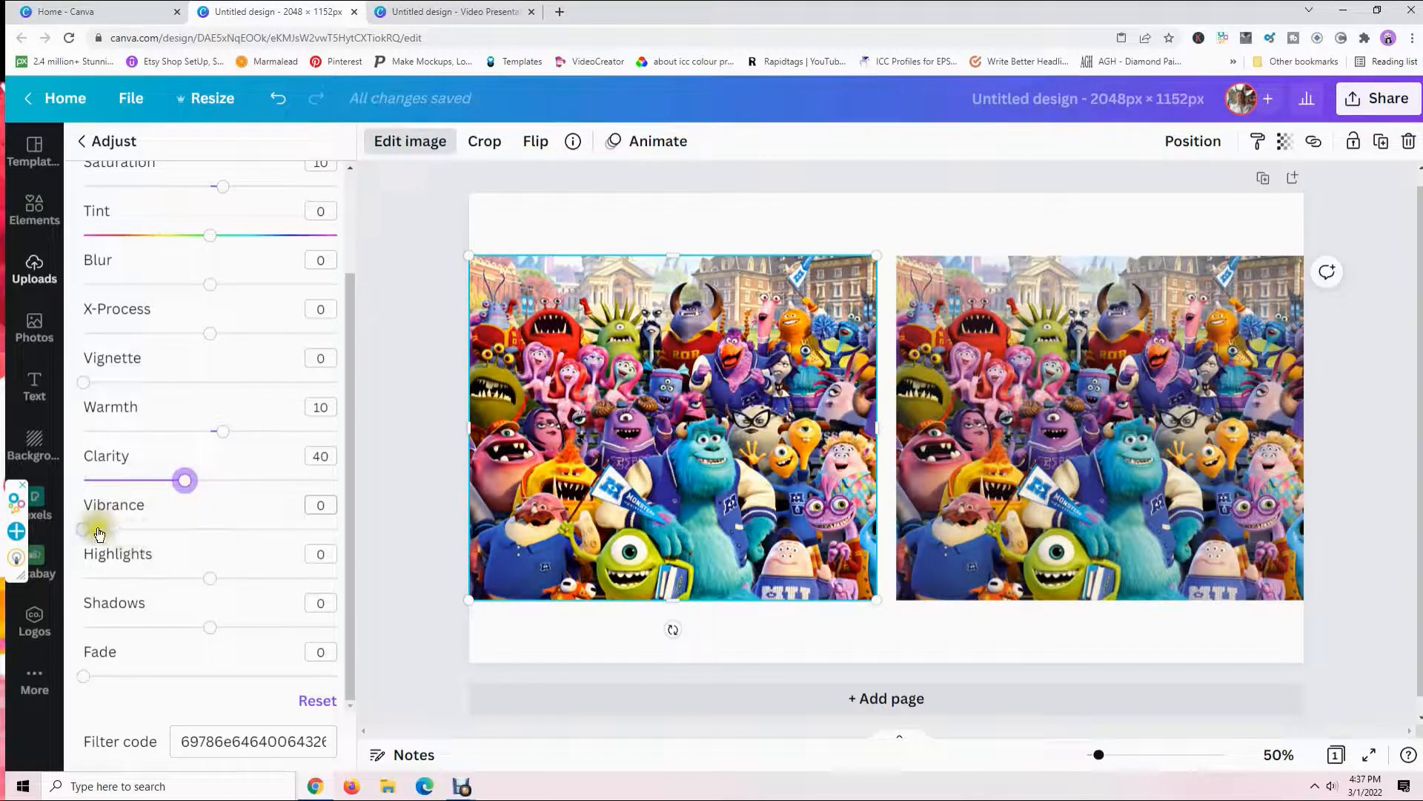
left_click_drag(84, 530, 186, 533)
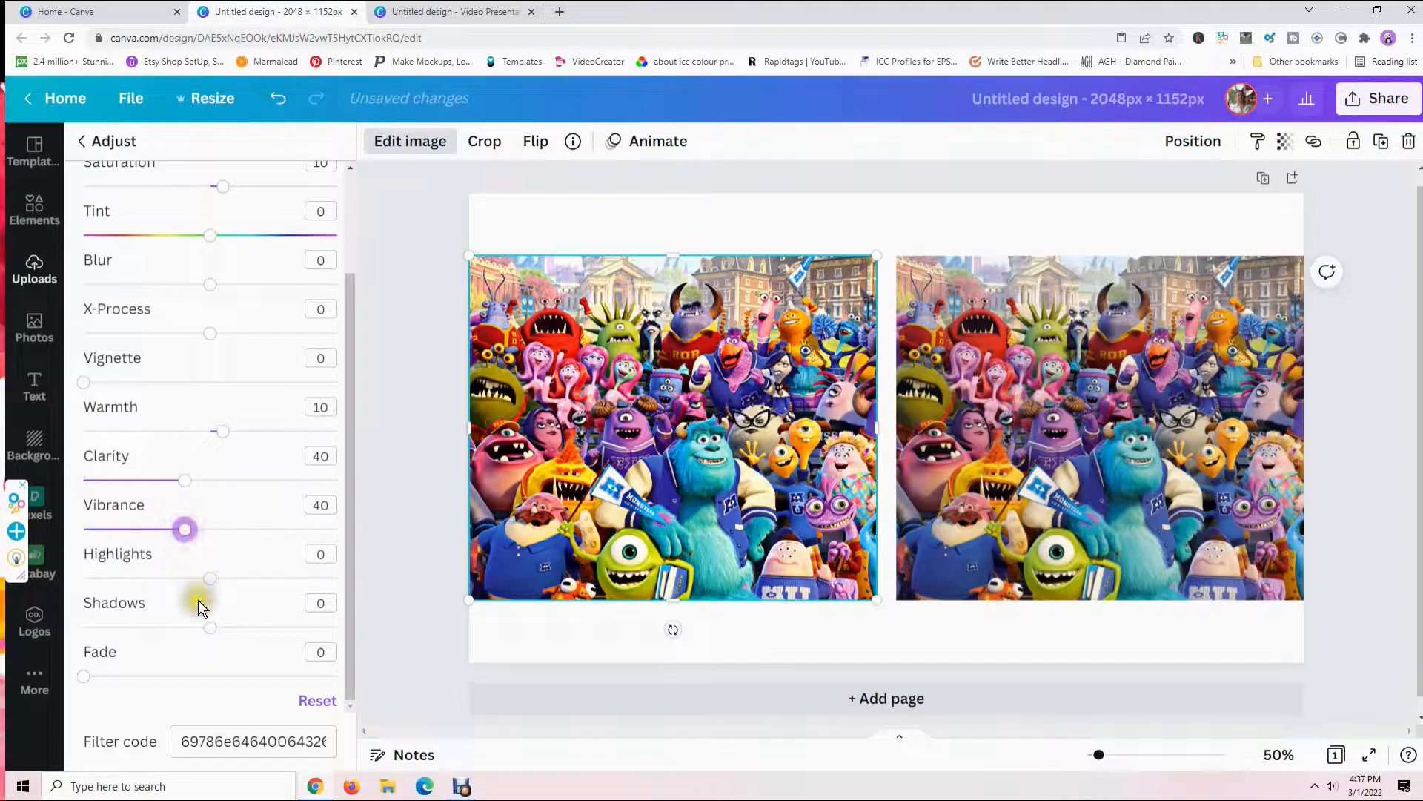
left_click_drag(210, 582, 209, 651)
left_click(210, 629)
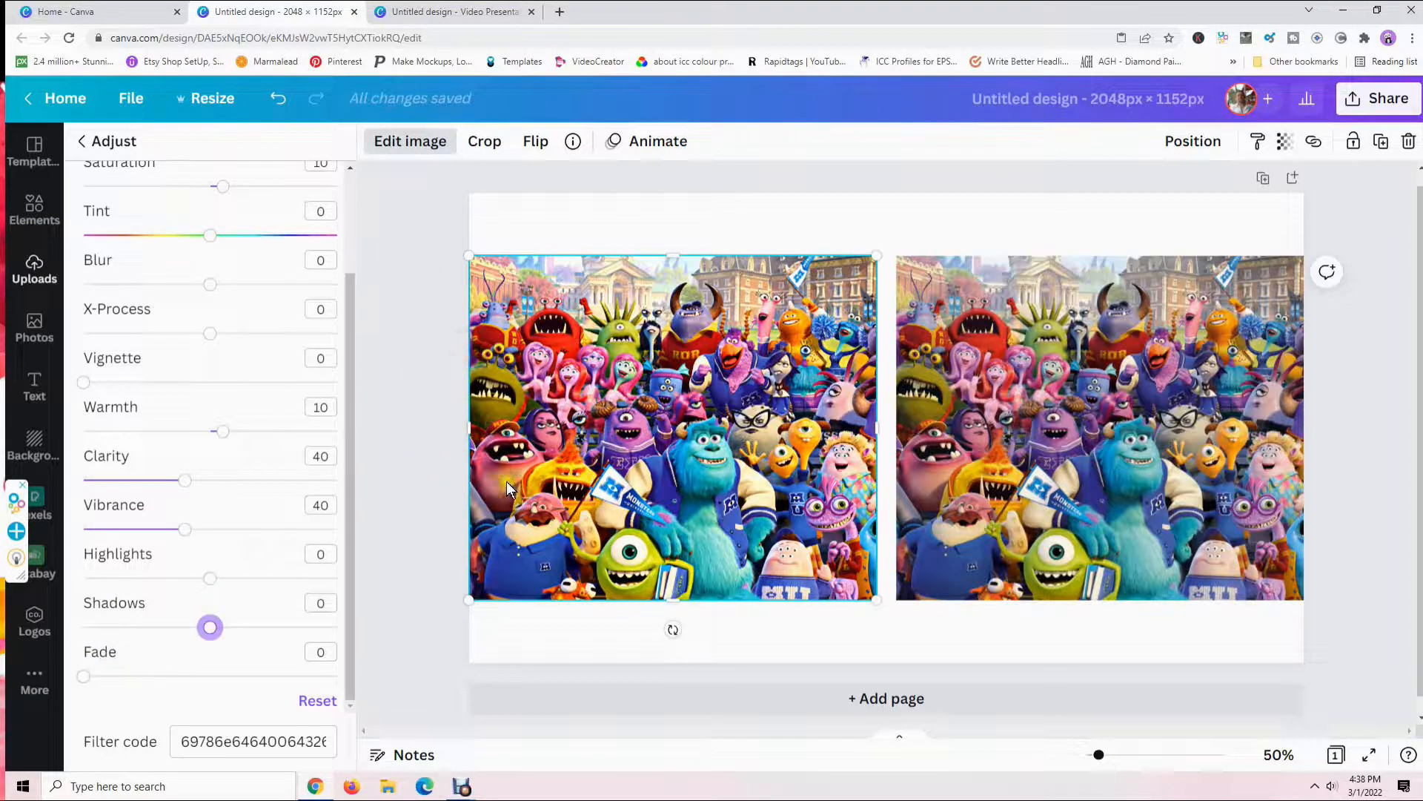
left_click(417, 377)
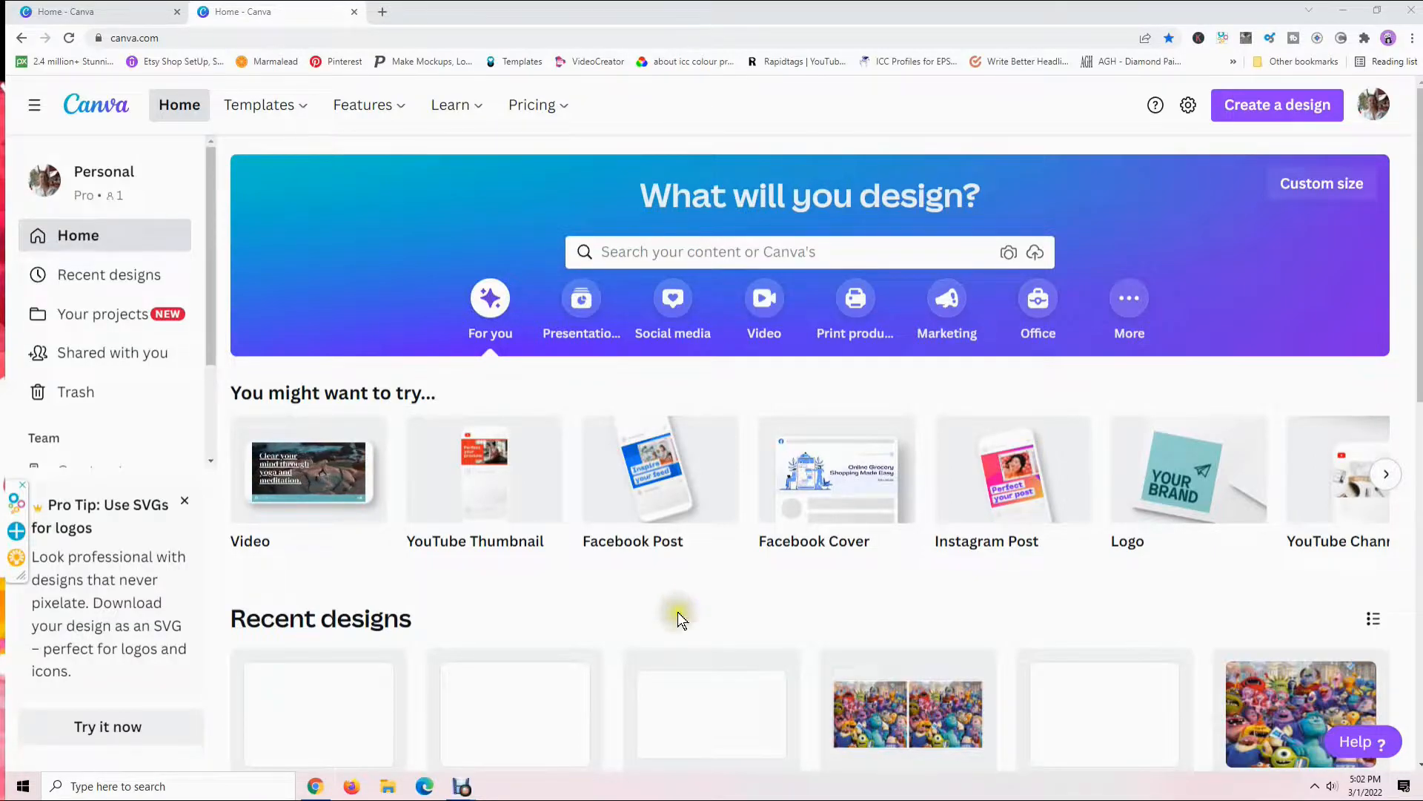
Start a new custom-size design with inches as the unit.
left_click(1272, 107)
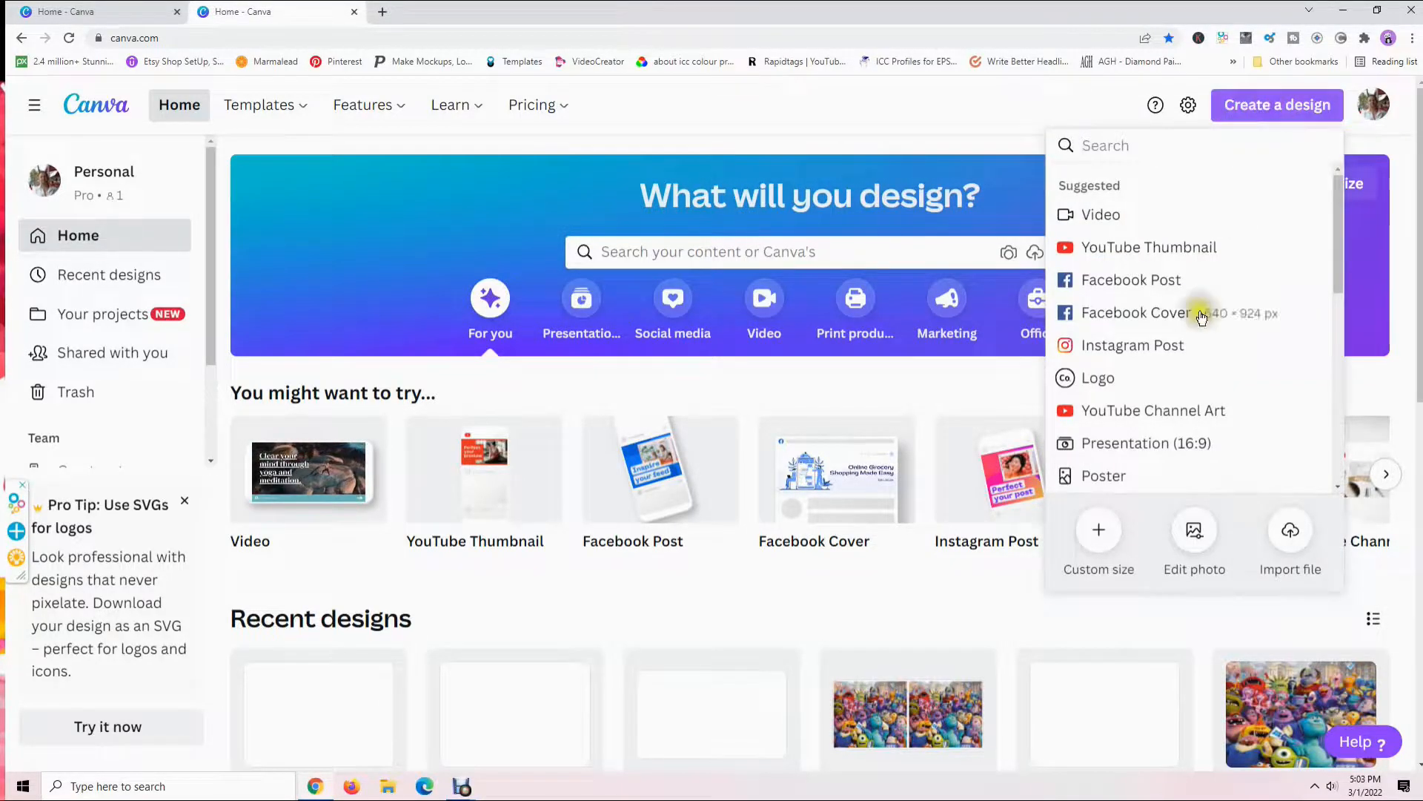
left_click(1088, 540)
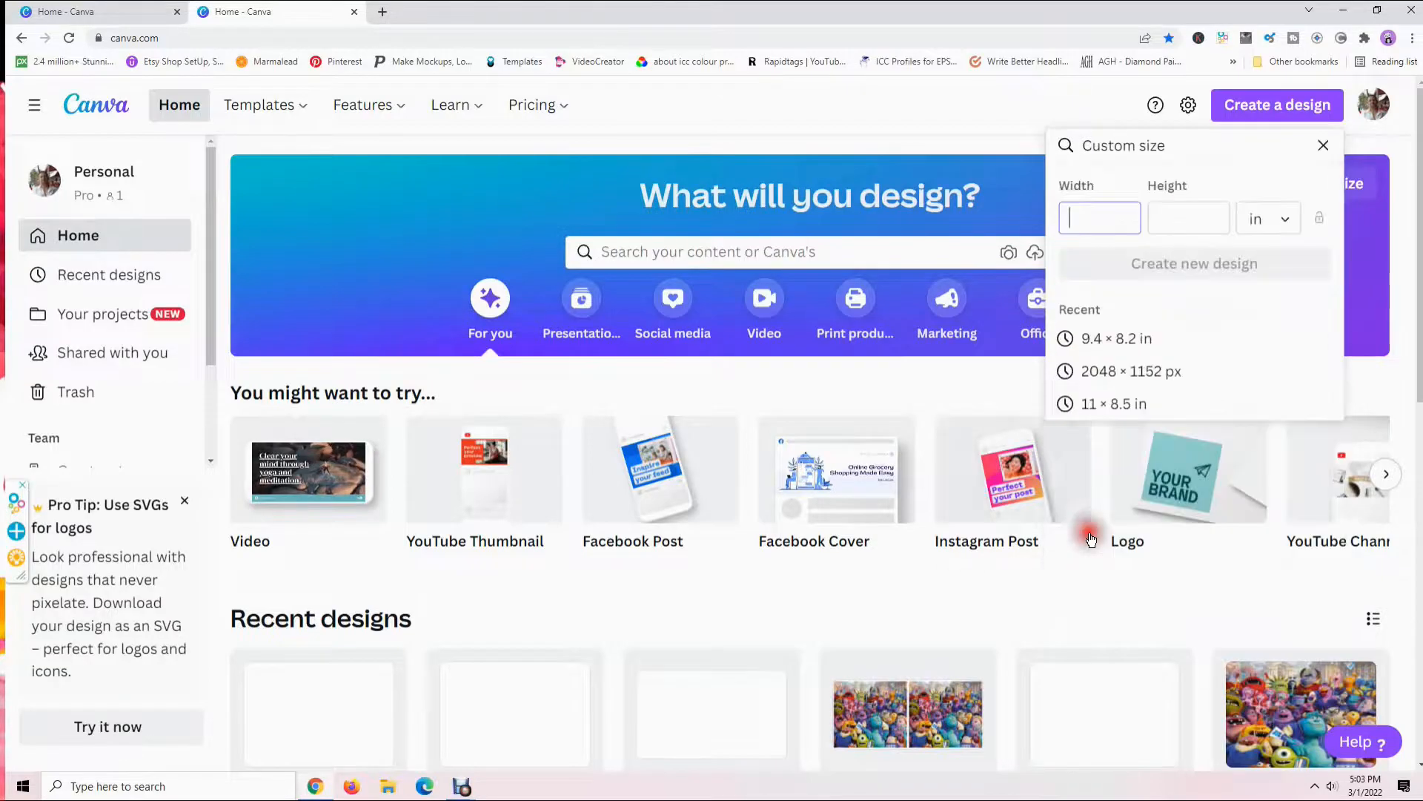
left_click(1273, 220)
left_click(1263, 188)
left_click(1288, 217)
left_click(1260, 251)
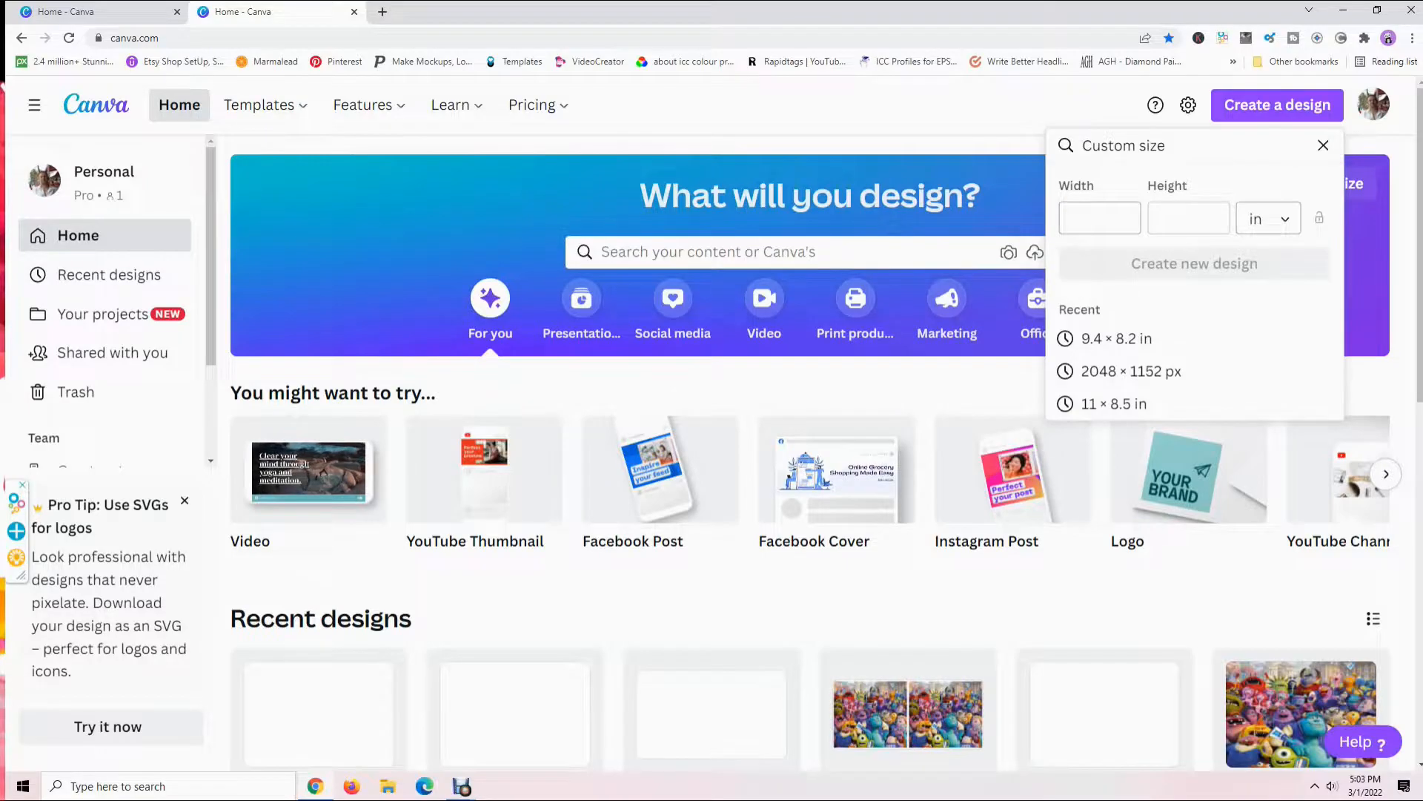
Set the custom size to 9.4 in wide by 8.2 in high and create the design.
left_click(1090, 215)
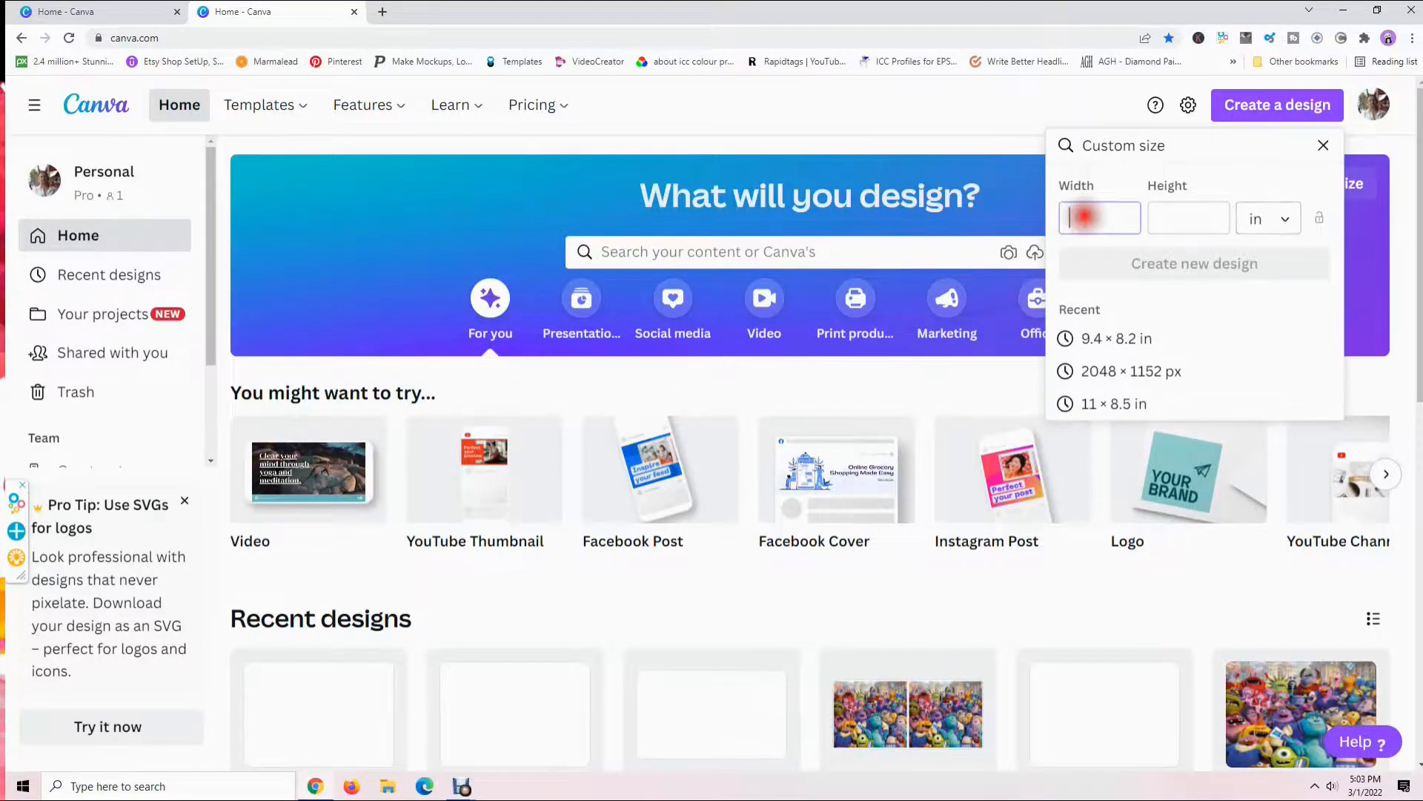
type("9.4")
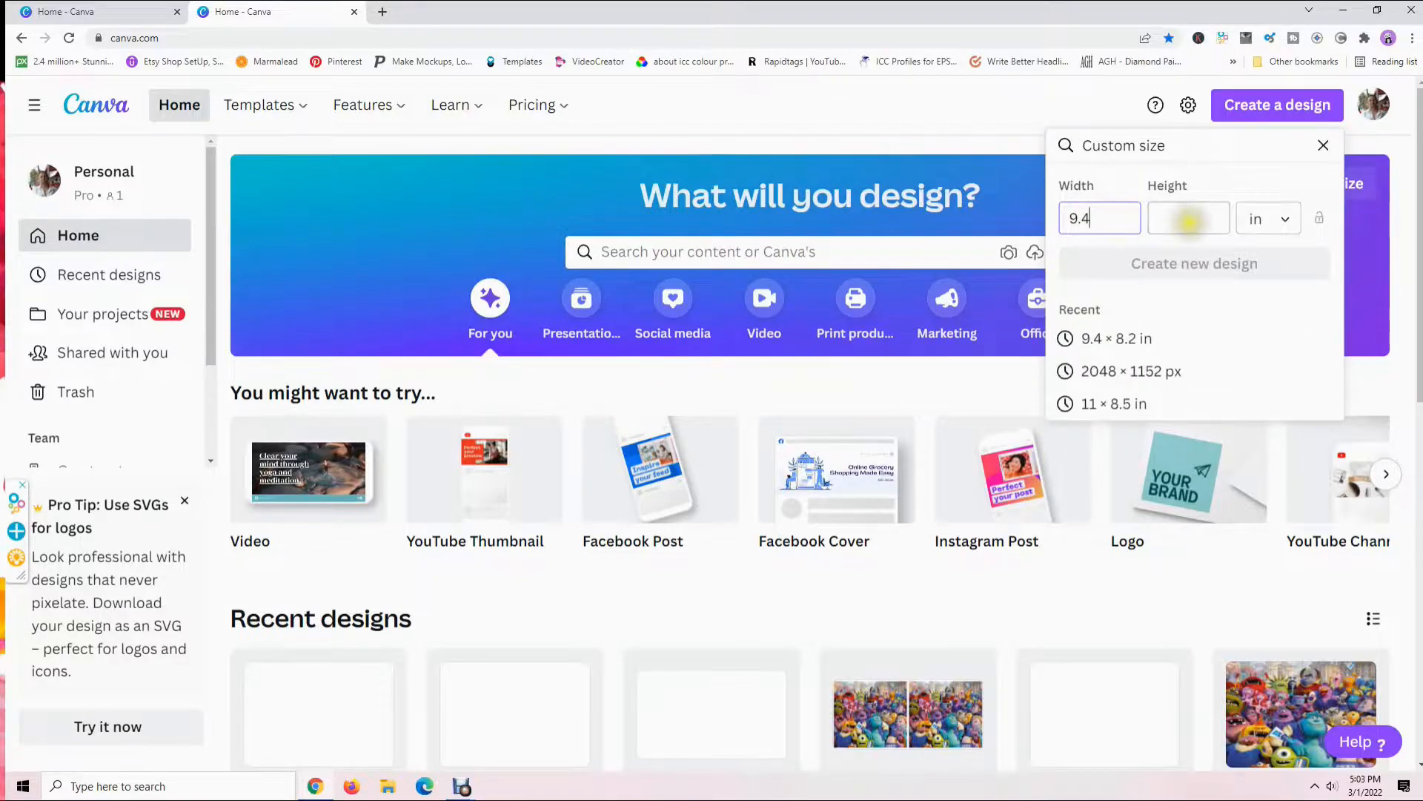
left_click(1186, 221)
type("8.2")
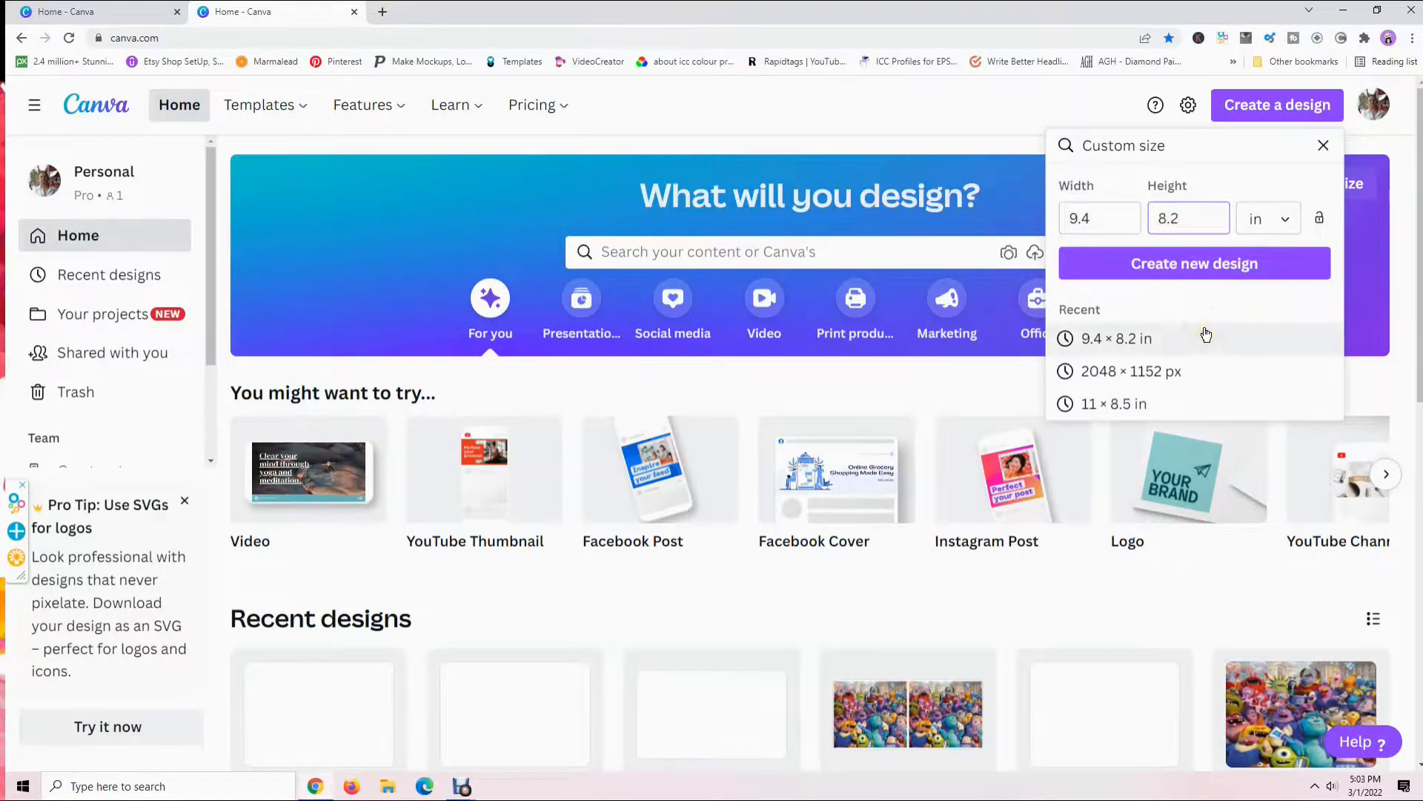
left_click(1180, 269)
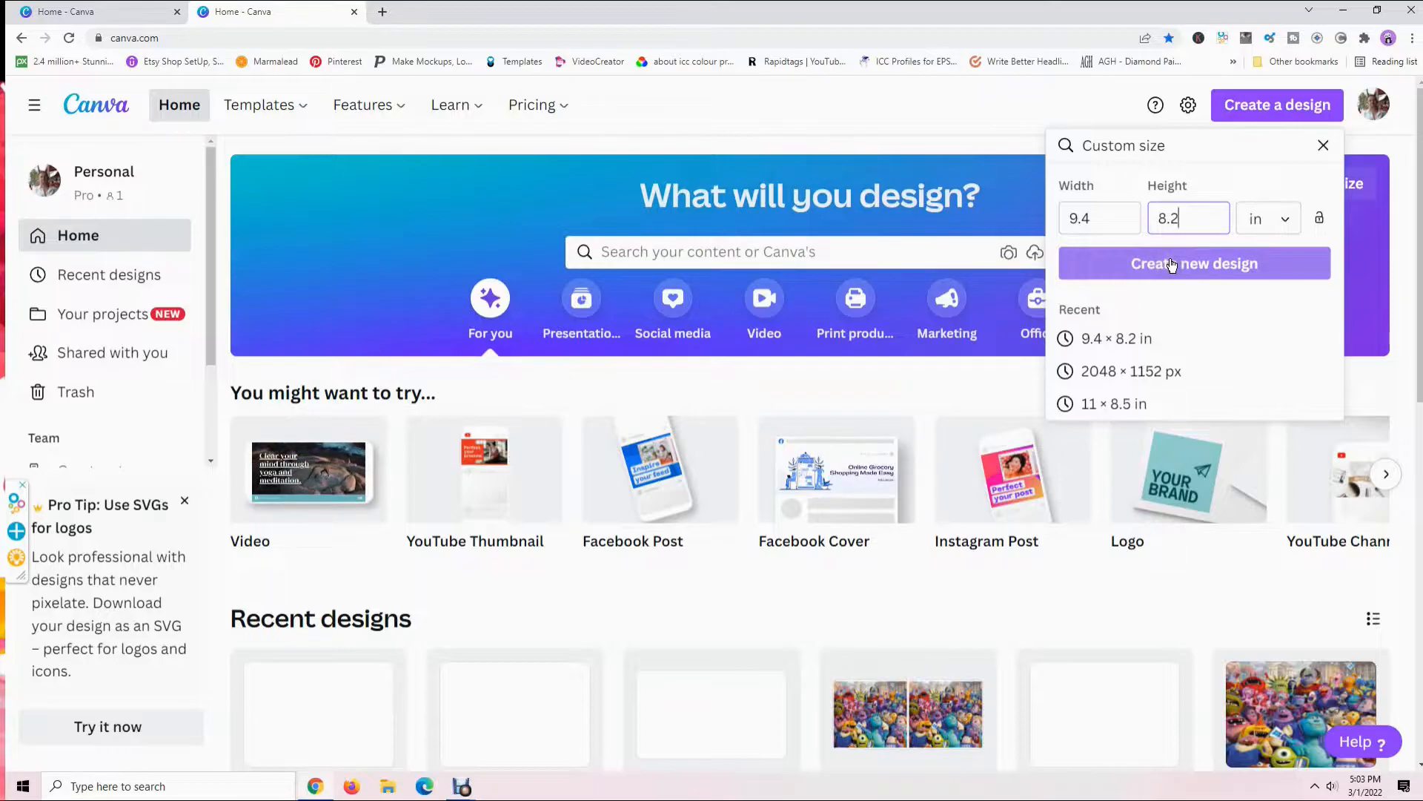
left_click(1187, 269)
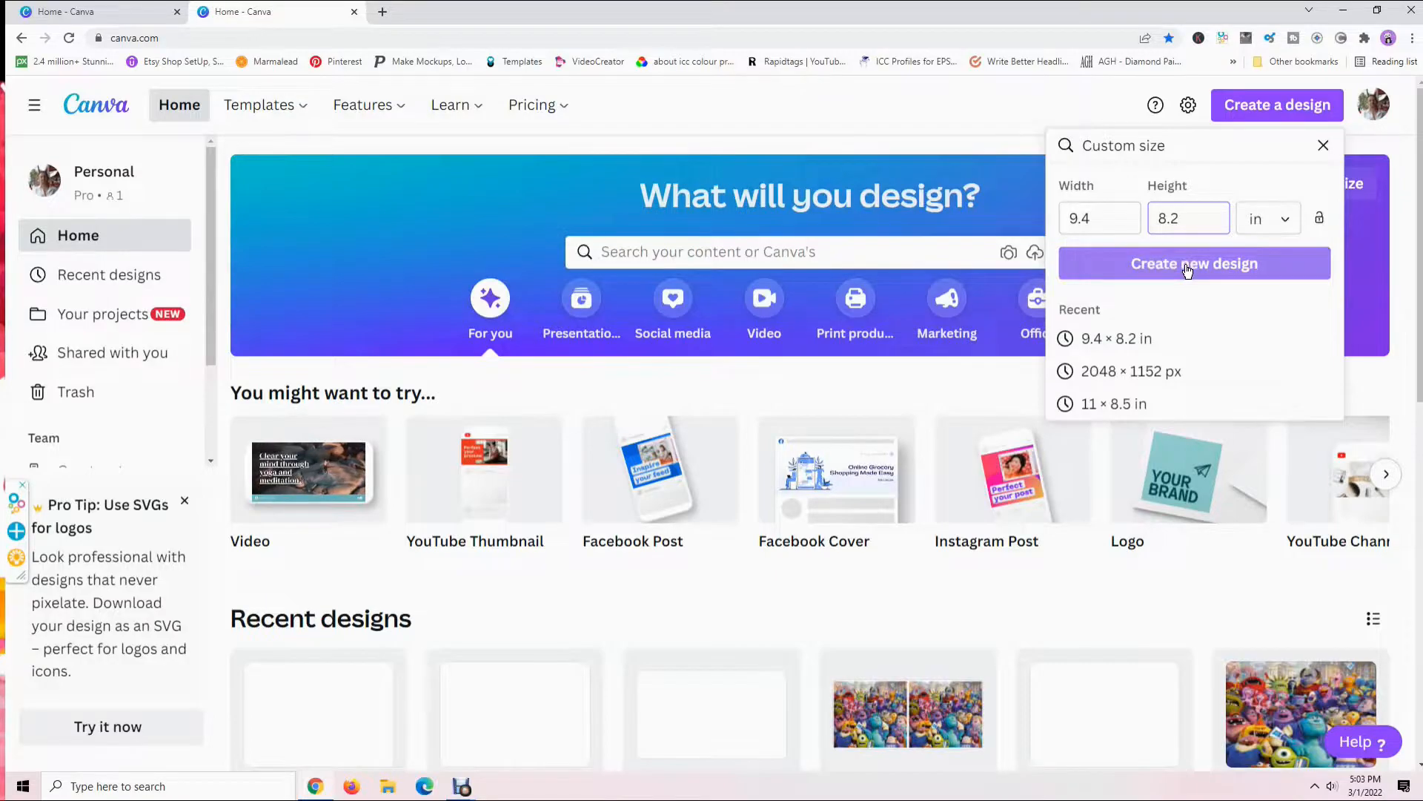
left_click(1187, 267)
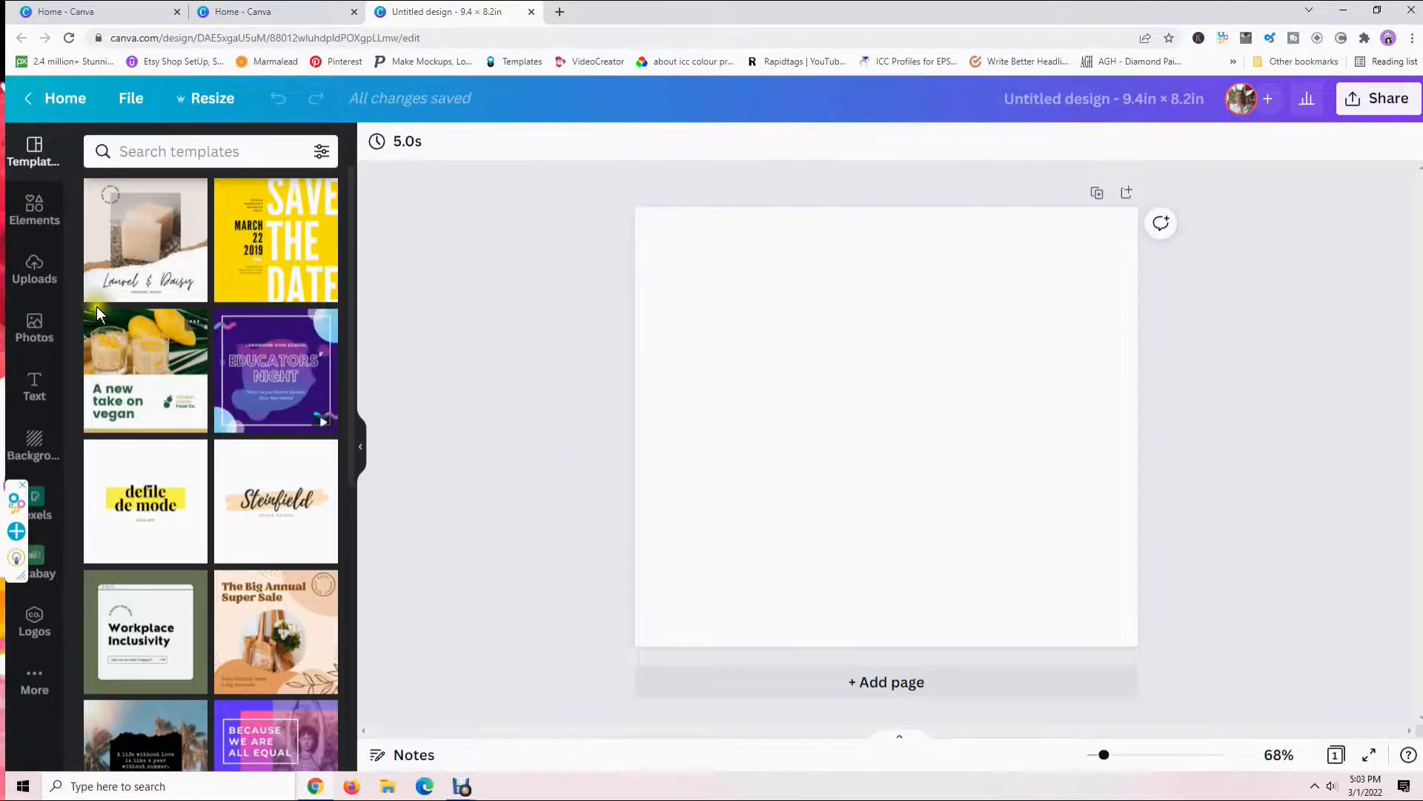
Upload the Scooby-doo3 image from the My Videos folder to the media library.
left_click(36, 273)
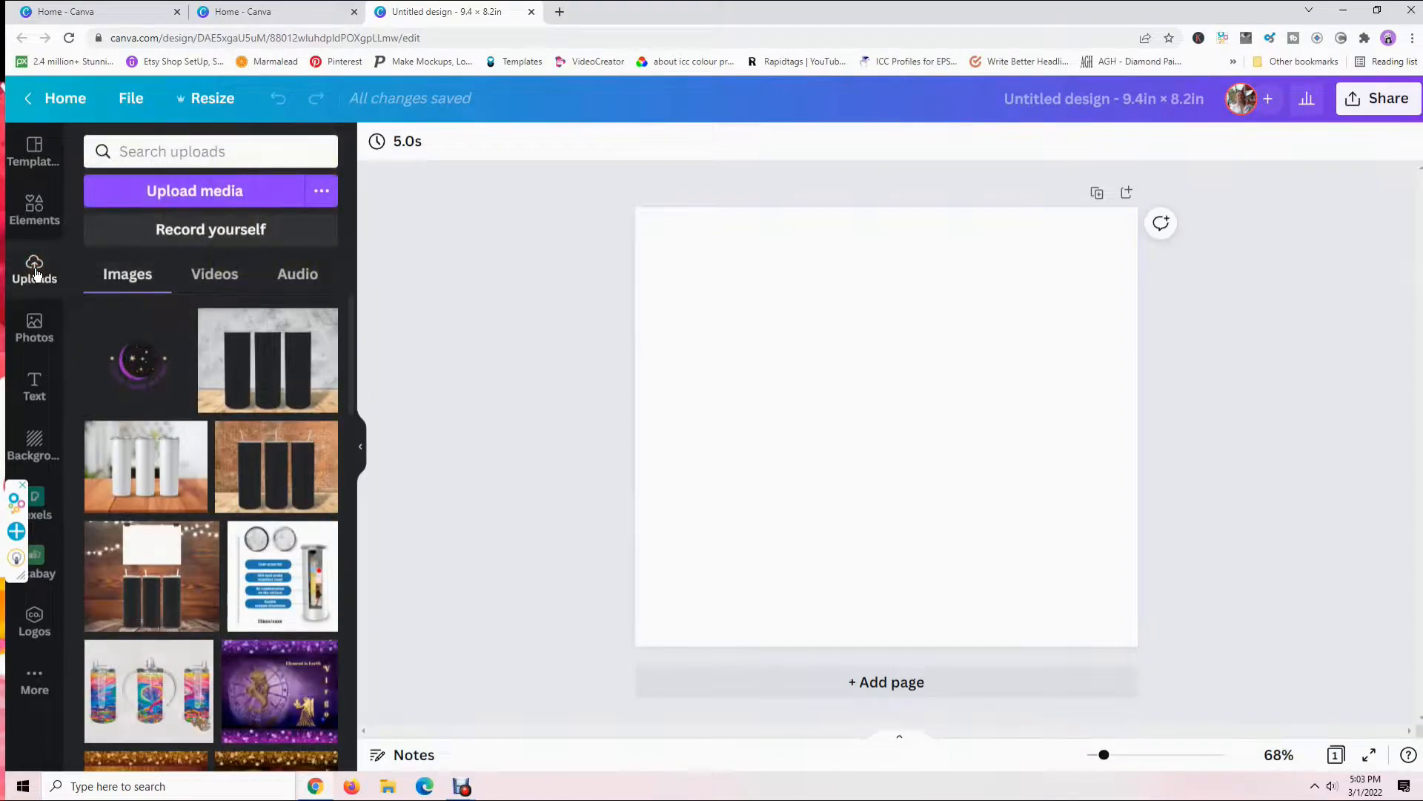
left_click(180, 193)
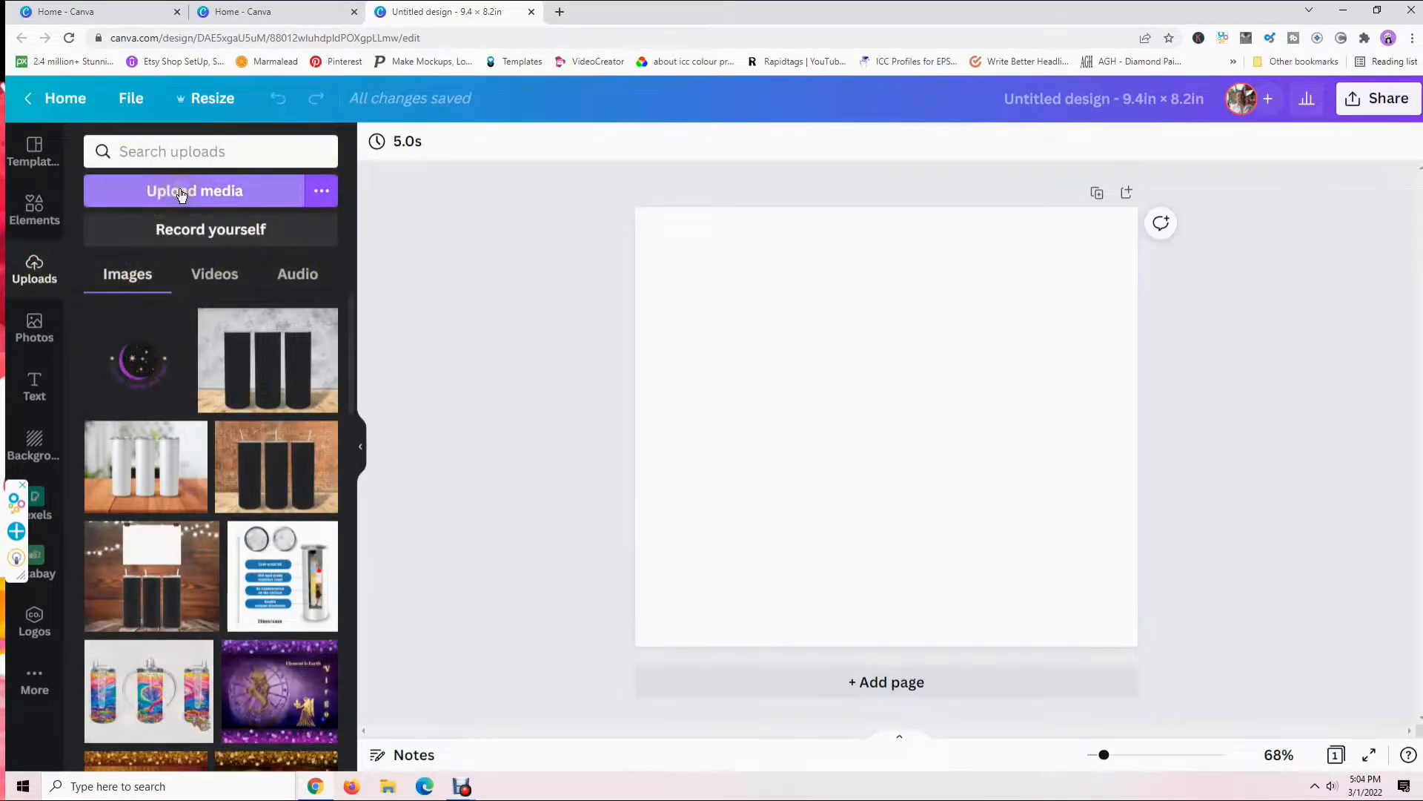
left_click(181, 194)
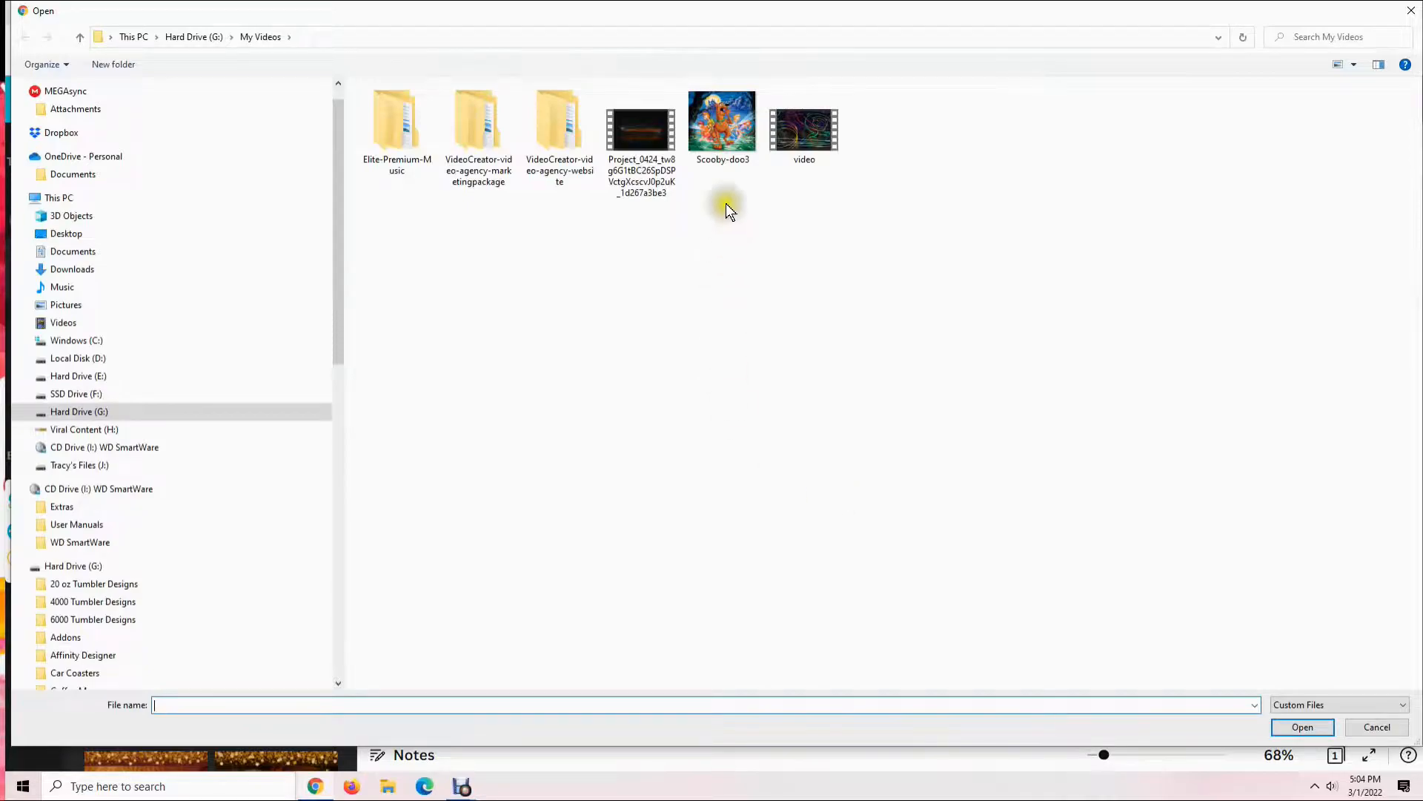
left_click(718, 134)
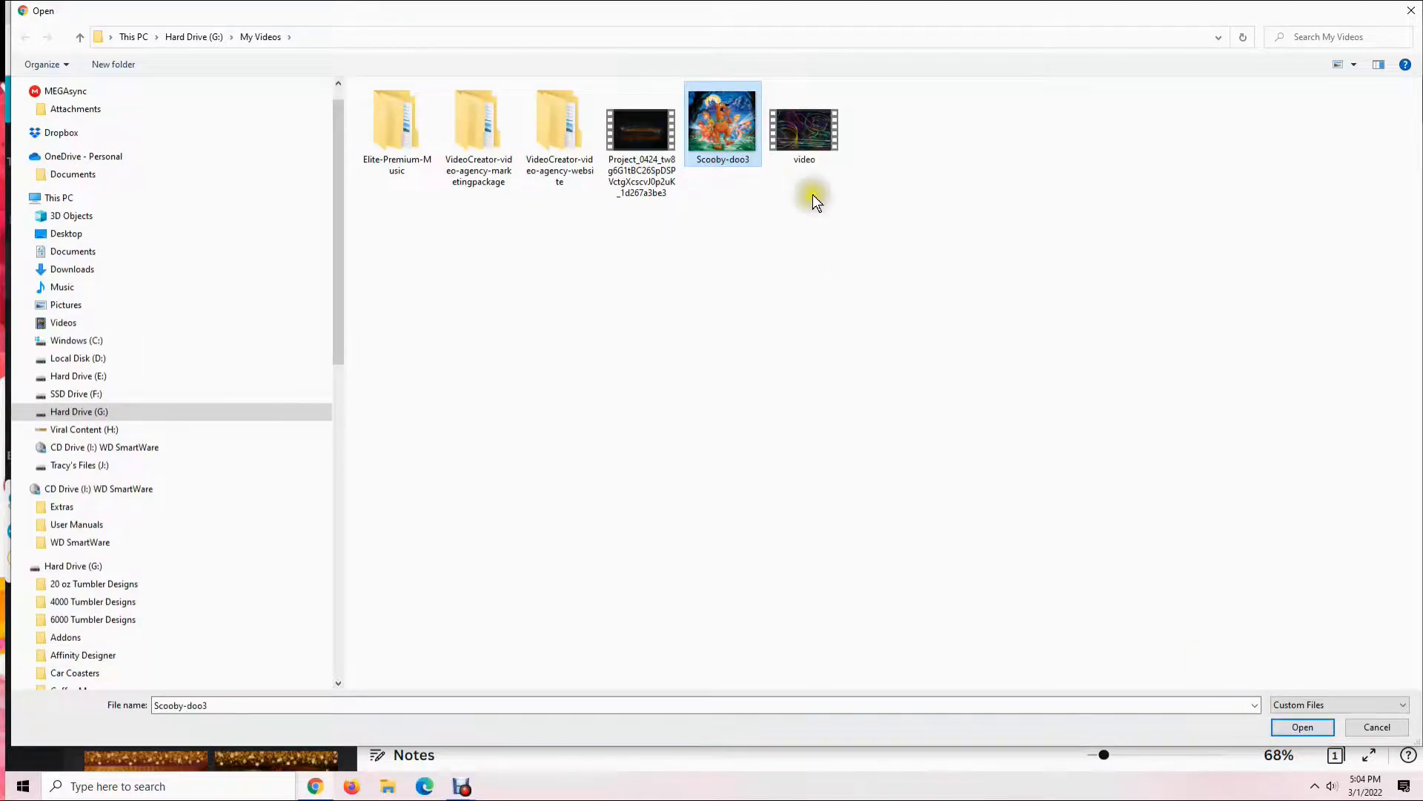
double_click(731, 123)
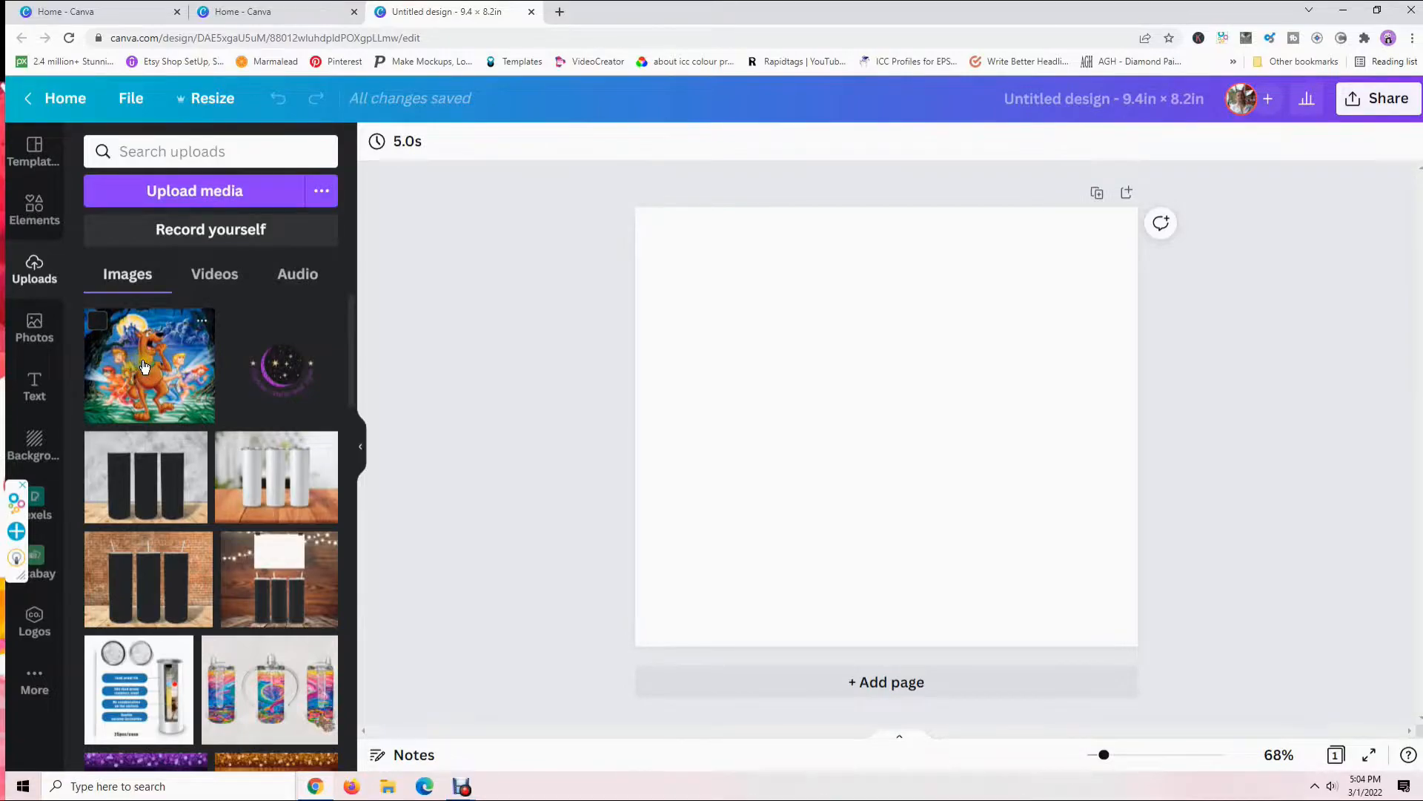
Fill the blank page with the uploaded Scooby-doo3 image, and duplicate the page.
left_click(137, 362)
left_click_drag(136, 361, 663, 602)
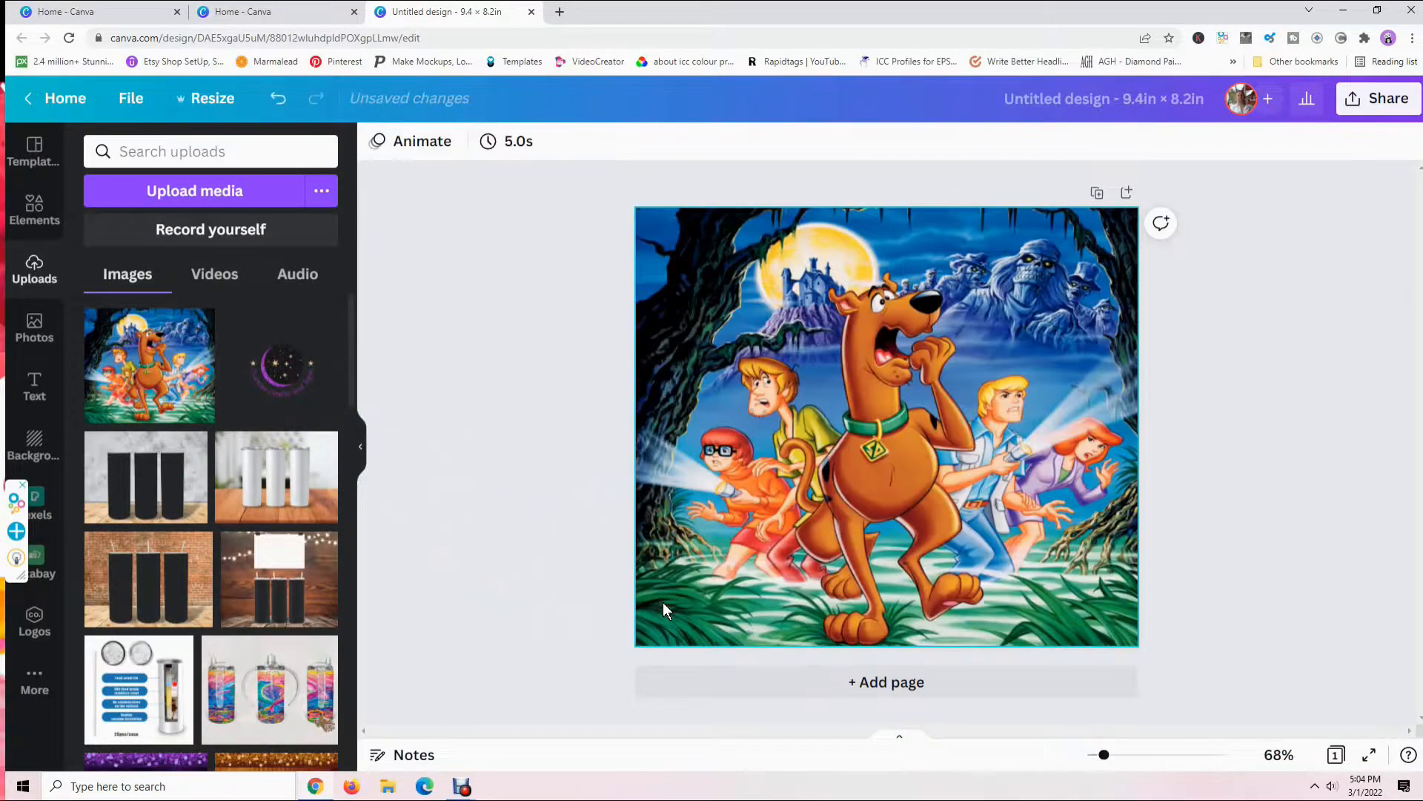
left_click(479, 458)
left_click(1098, 193)
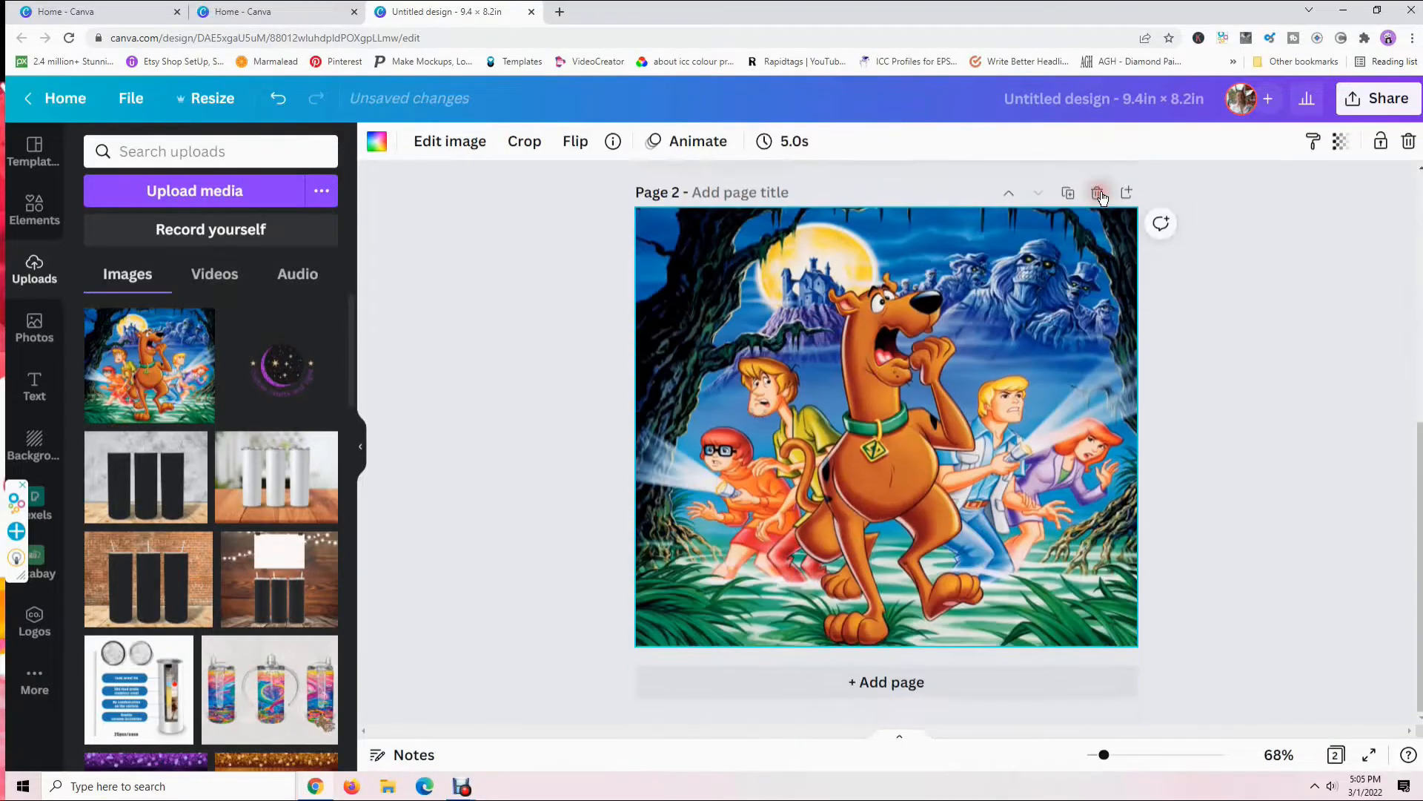
Compare the image on page 1 with its duplicate on page 2.
scroll(915, 550, "up", 5)
scroll(922, 488, "down", 6)
scroll(909, 561, "up", 5)
scroll(903, 398, "up", 2)
scroll(901, 411, "down", 6)
scroll(901, 421, "up", 5)
scroll(905, 430, "down", 6)
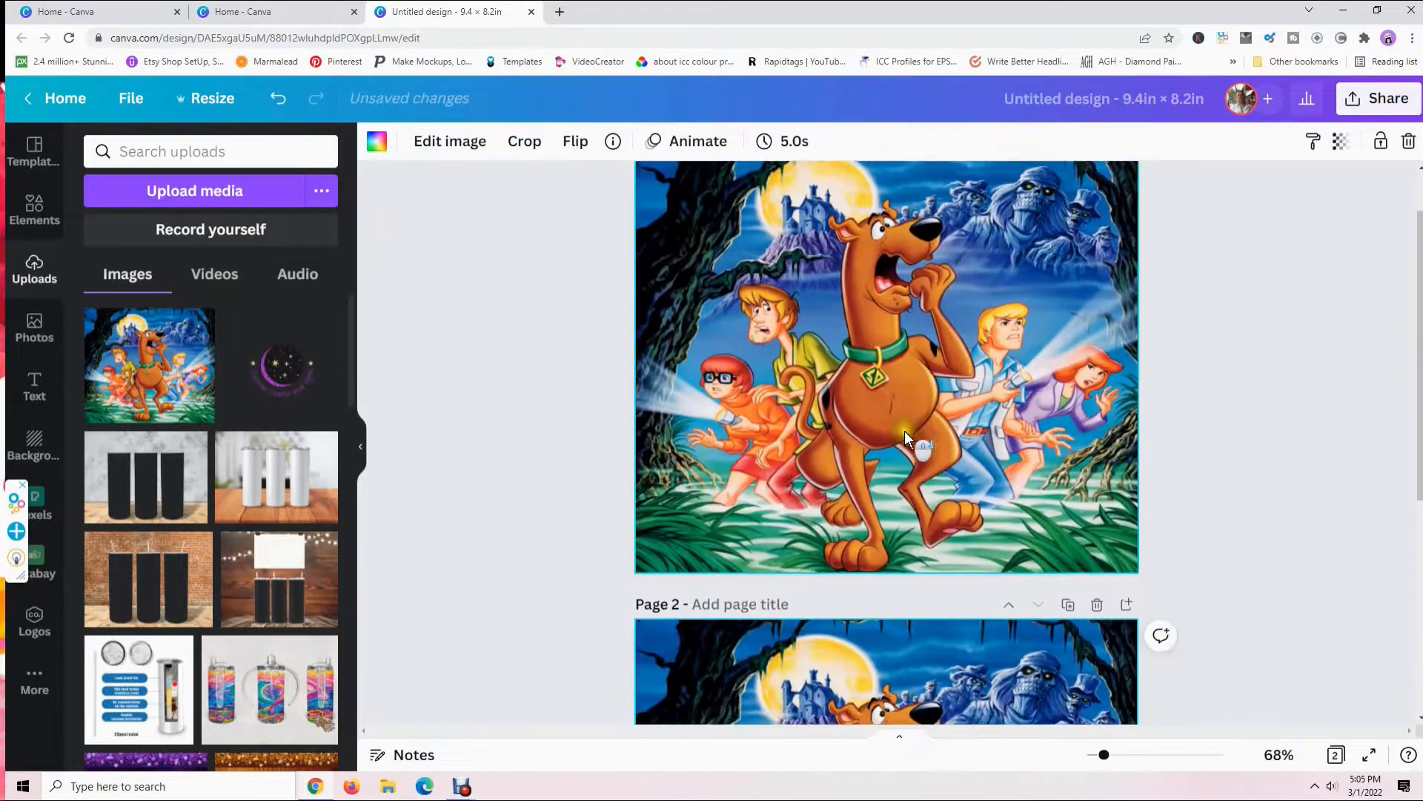
scroll(924, 462, "up", 6)
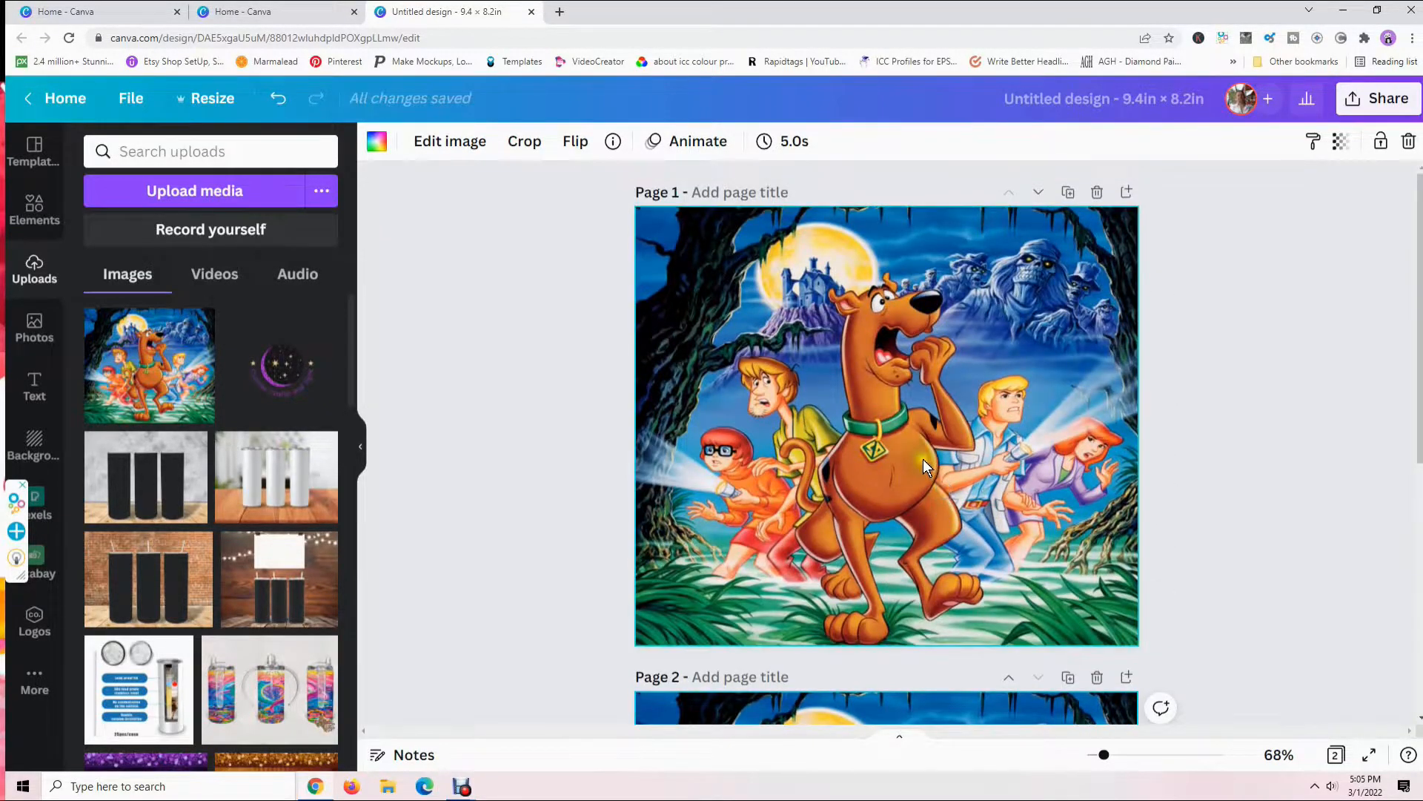
scroll(923, 459, "down", 6)
scroll(923, 460, "up", 6)
double_click(882, 427)
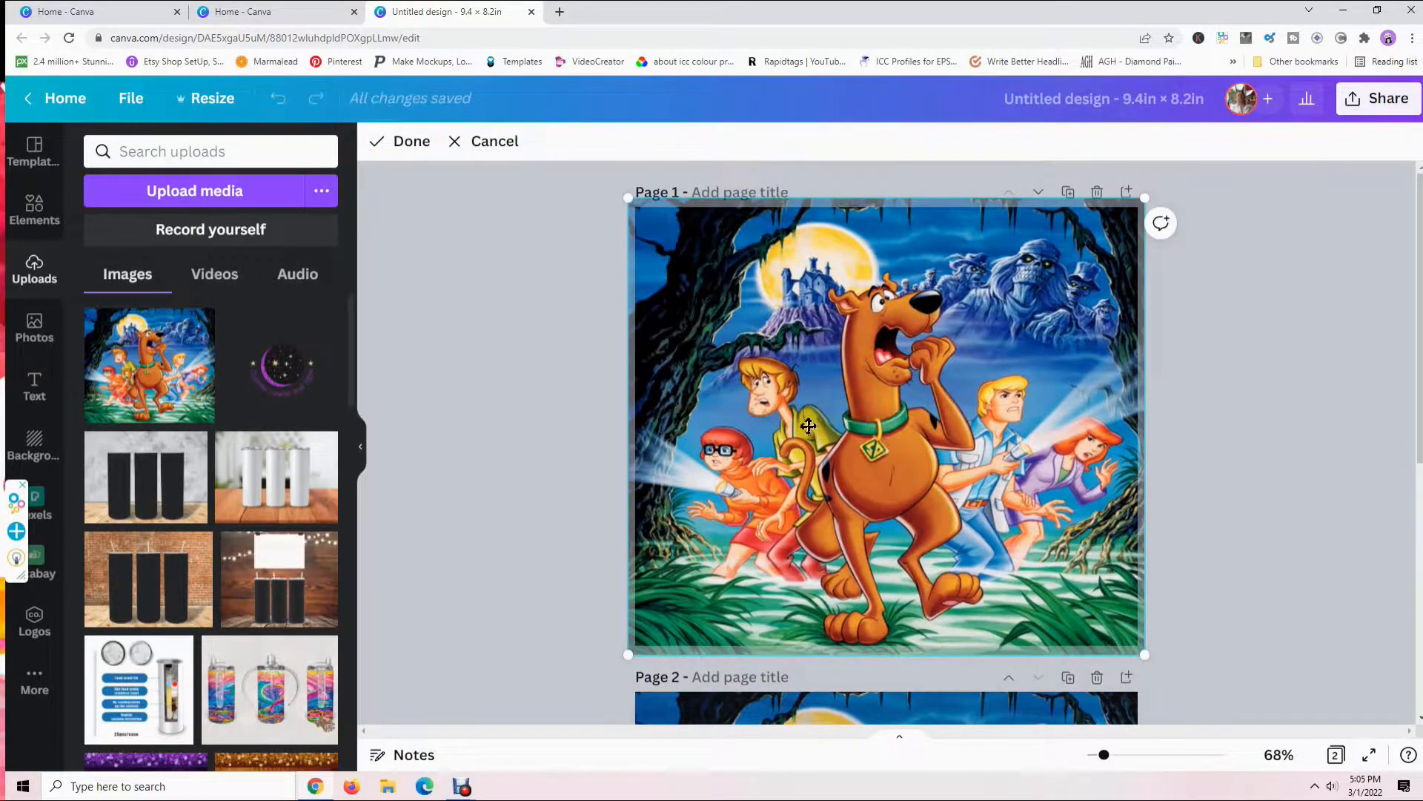
left_click(491, 355)
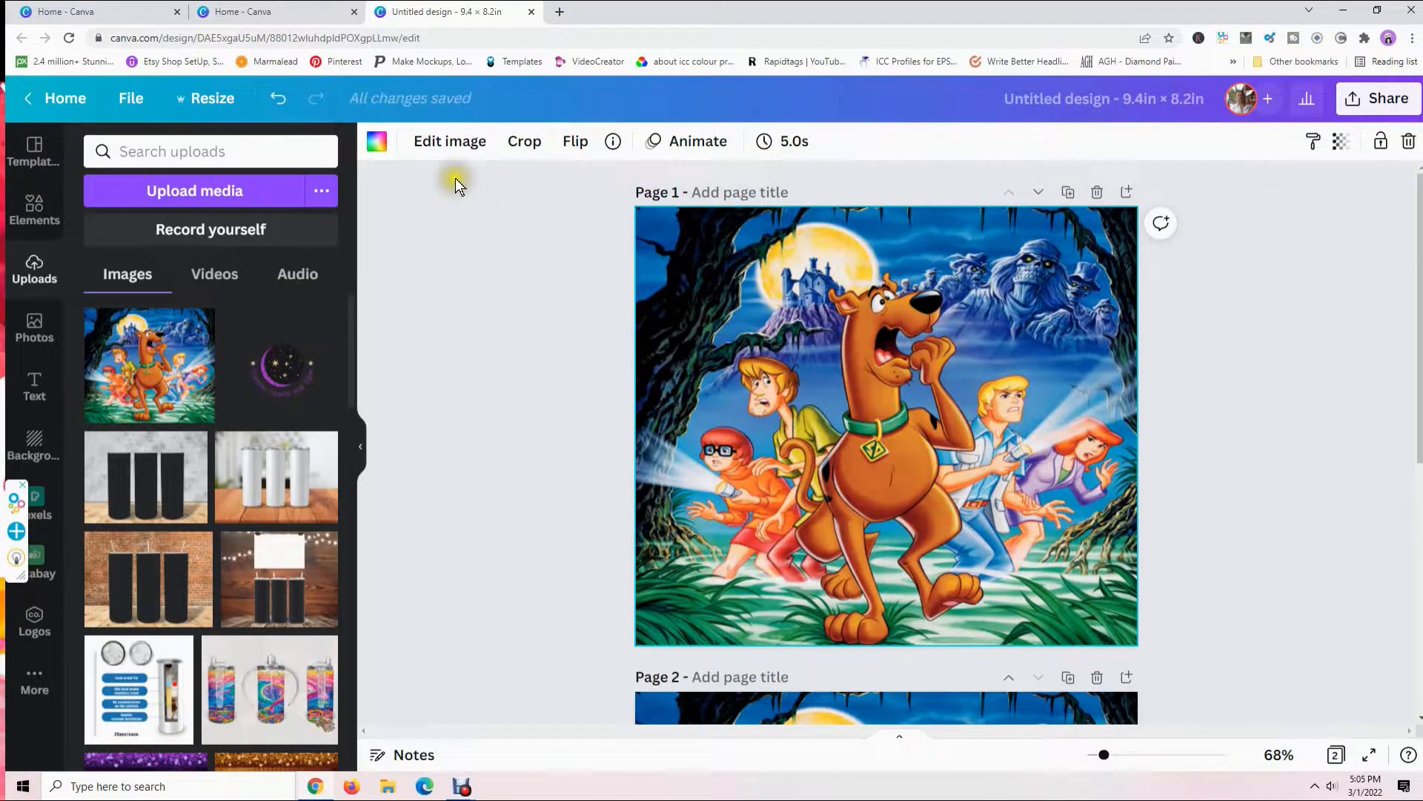
left_click(441, 143)
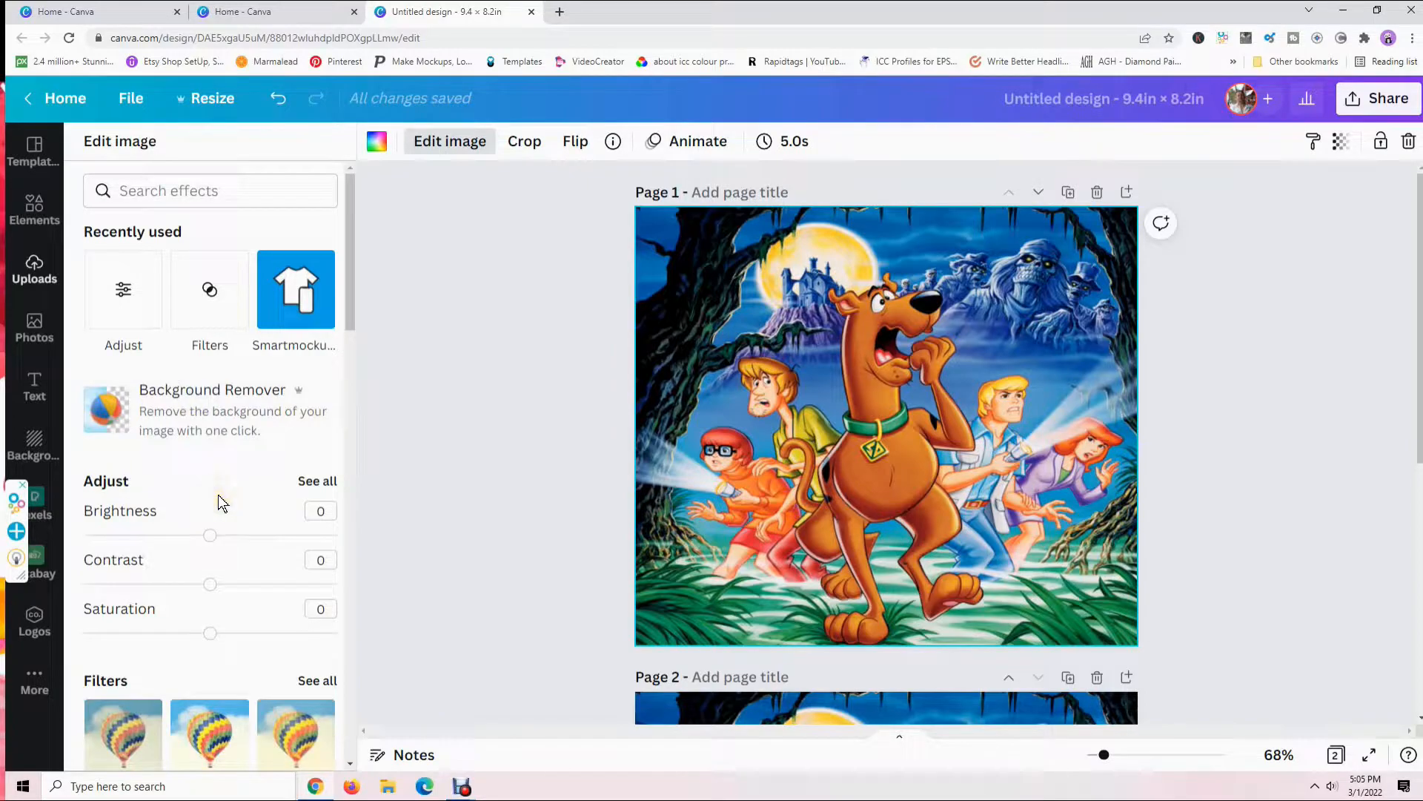
left_click(125, 296)
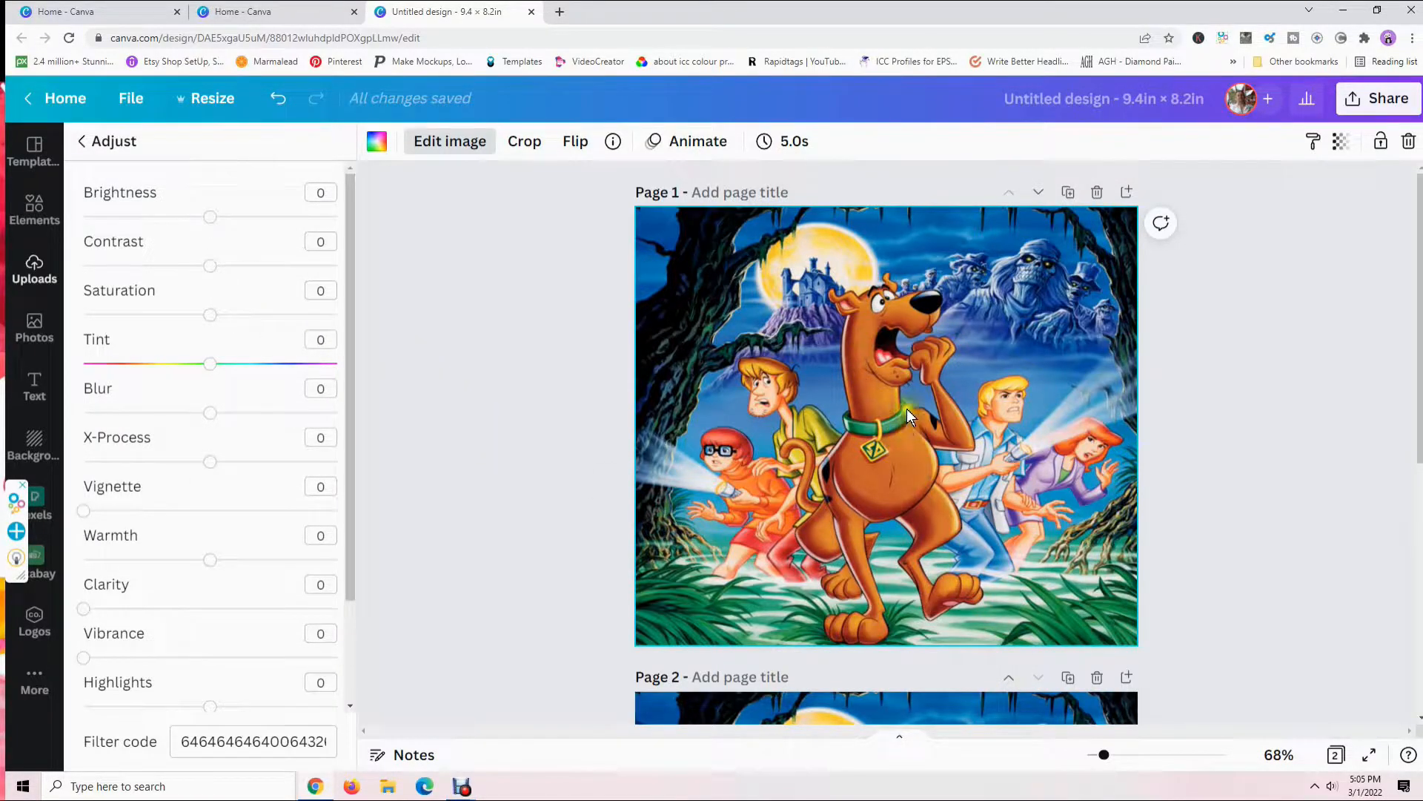
Set the page 1 image's contrast to 20 and saturation to 10.
left_click(1109, 756)
mouse_move(1109, 756)
left_mouse_down()
mouse_move(1137, 762)
mouse_move(1096, 772)
mouse_move(1119, 775)
left_mouse_up()
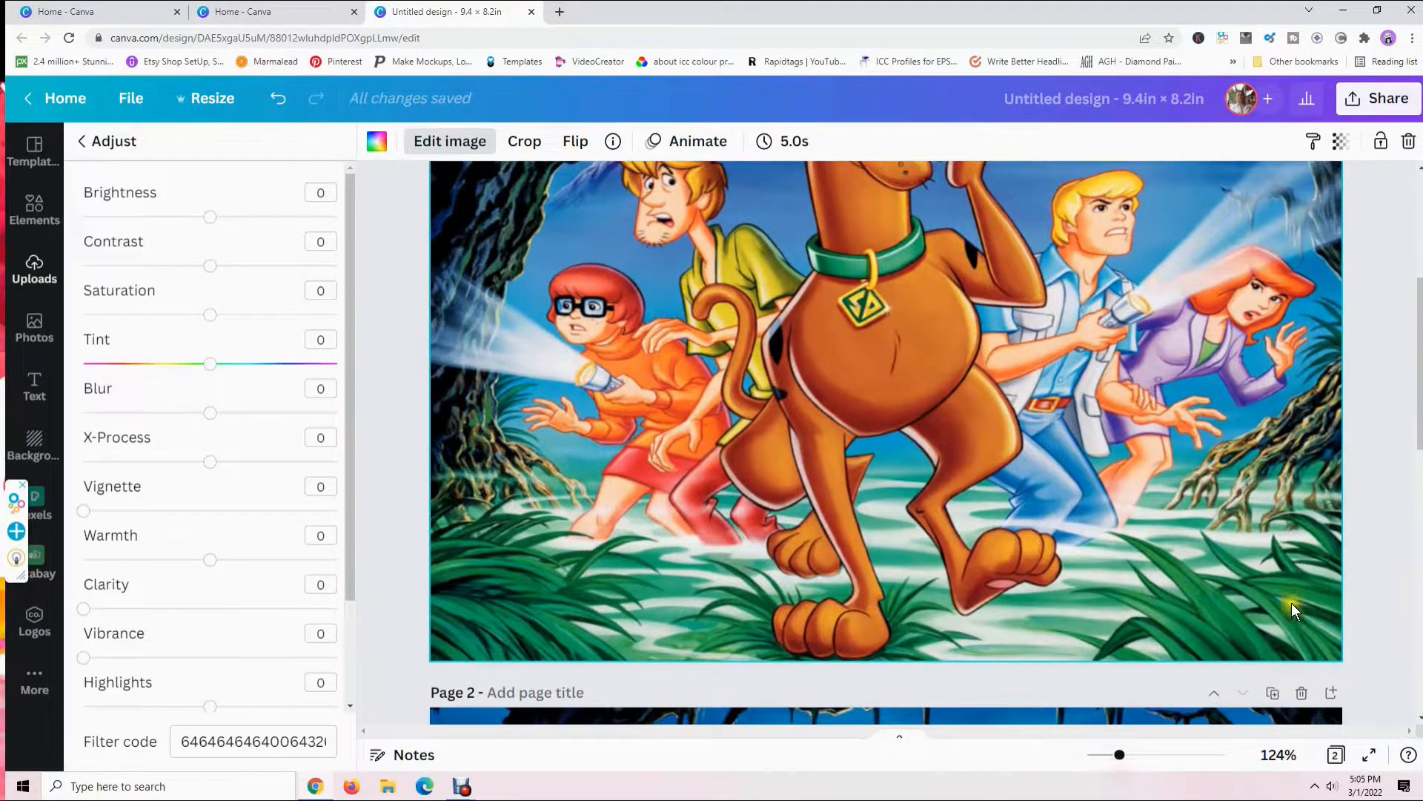
left_click_drag(1418, 419, 1416, 366)
left_click_drag(1123, 762, 1116, 763)
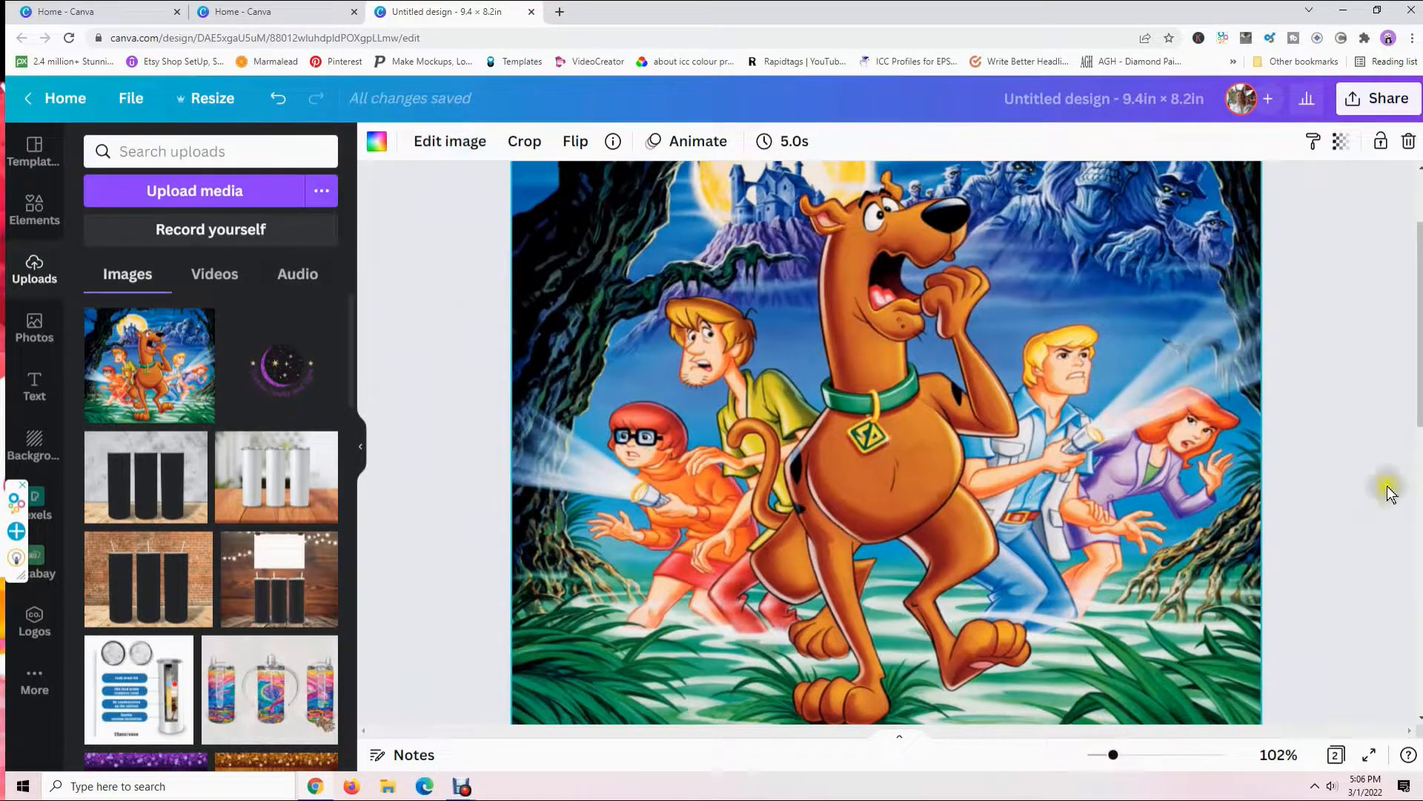
left_click_drag(1418, 410, 1416, 400)
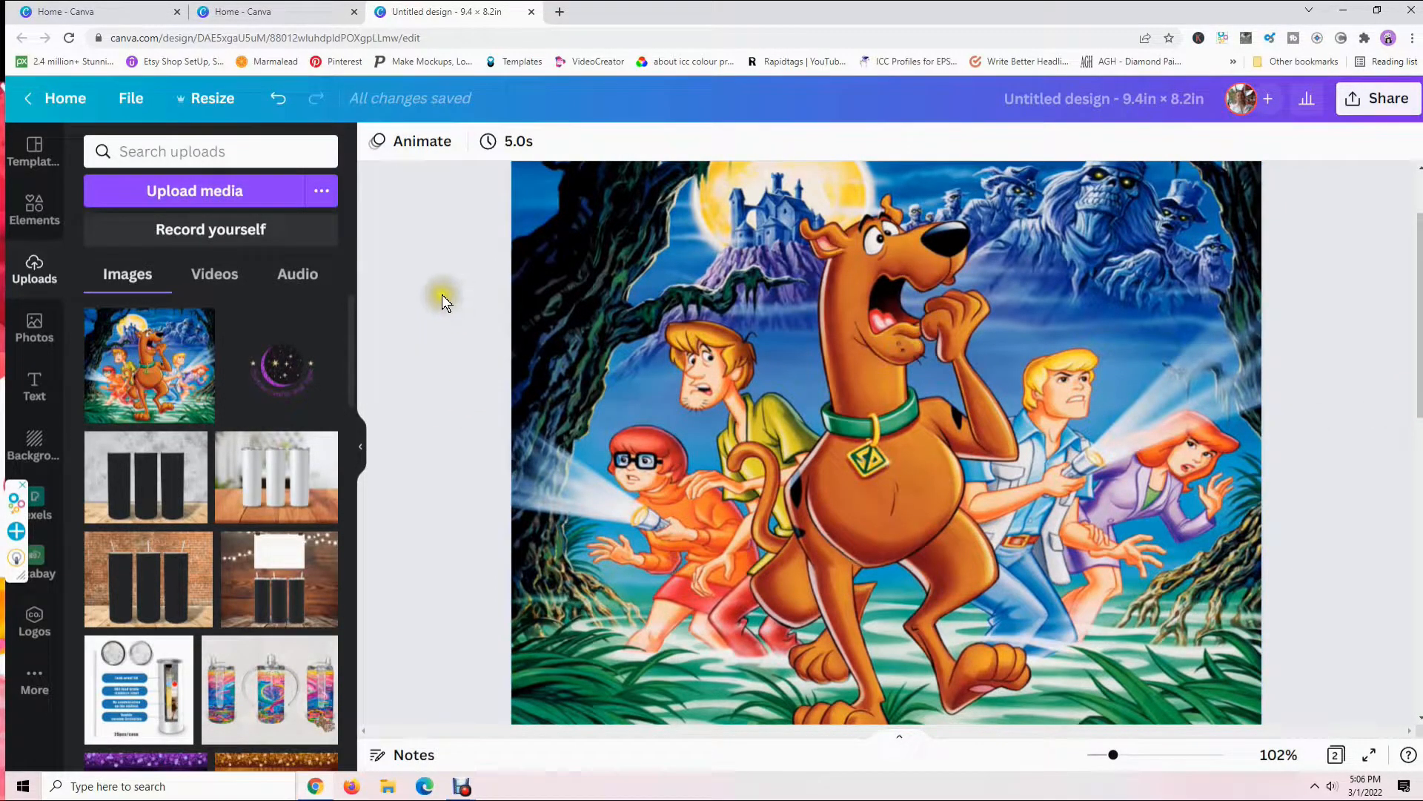
left_click(661, 328)
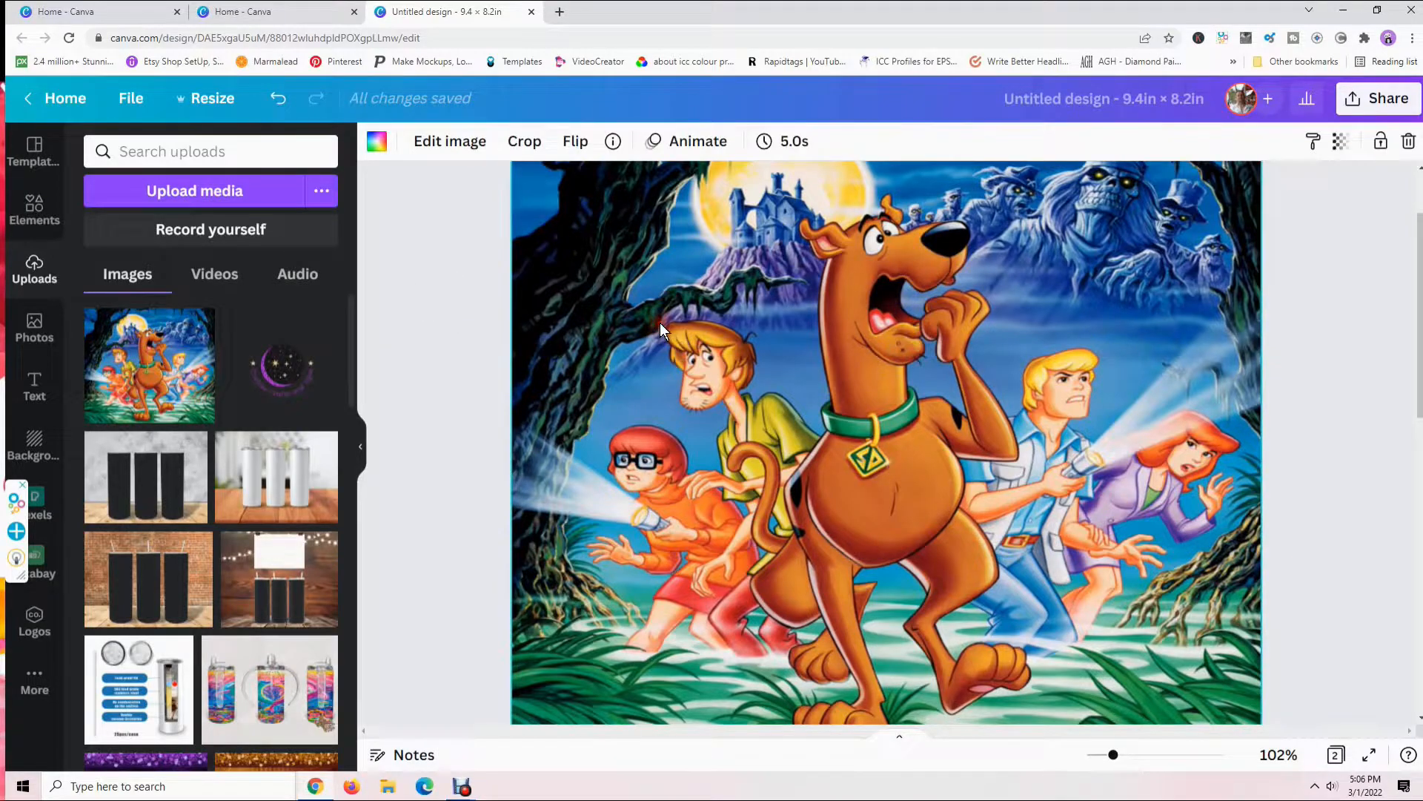
left_click(424, 141)
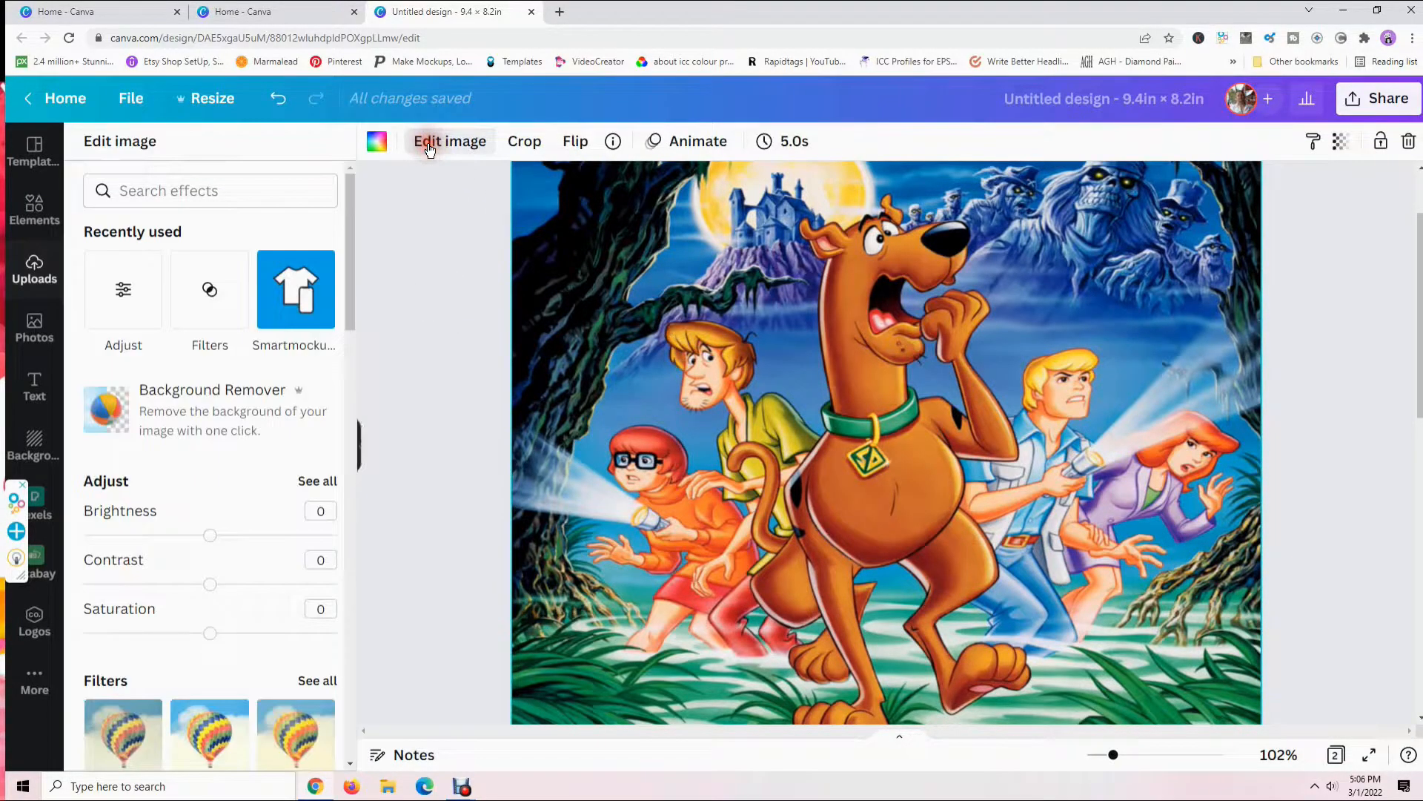
left_click(122, 288)
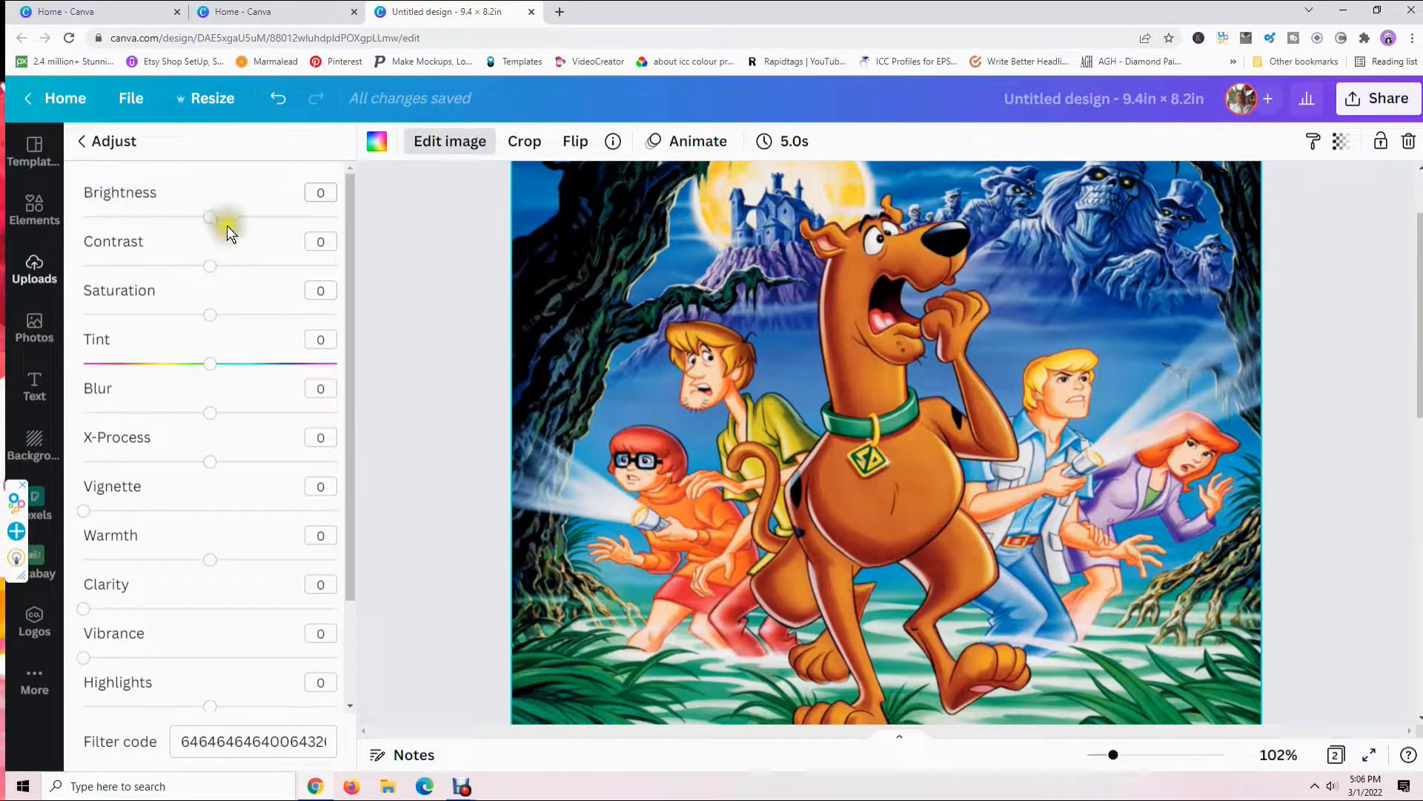
mouse_move(209, 222)
left_mouse_down()
mouse_move(251, 222)
mouse_move(188, 223)
mouse_move(238, 229)
mouse_move(209, 236)
left_mouse_up()
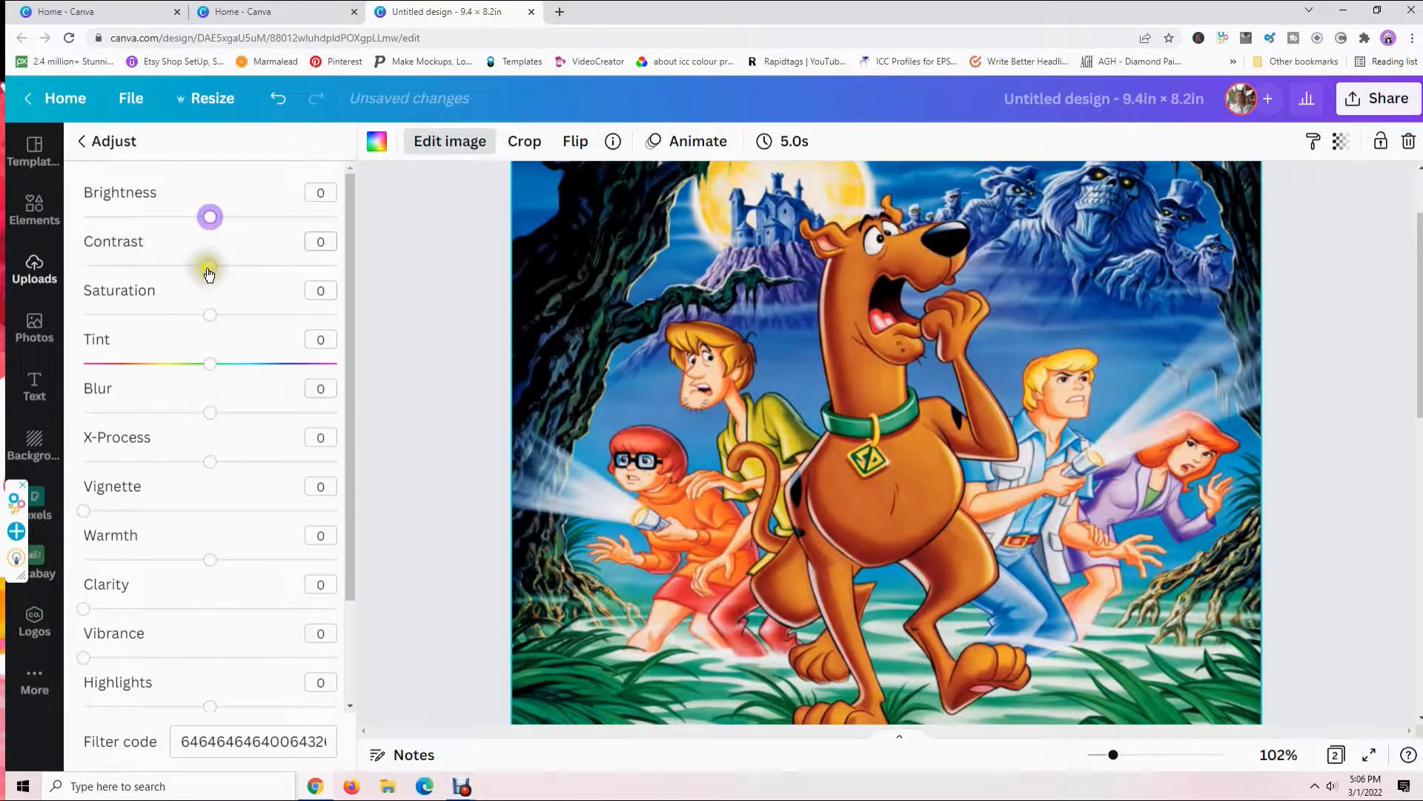
left_click_drag(208, 272, 238, 299)
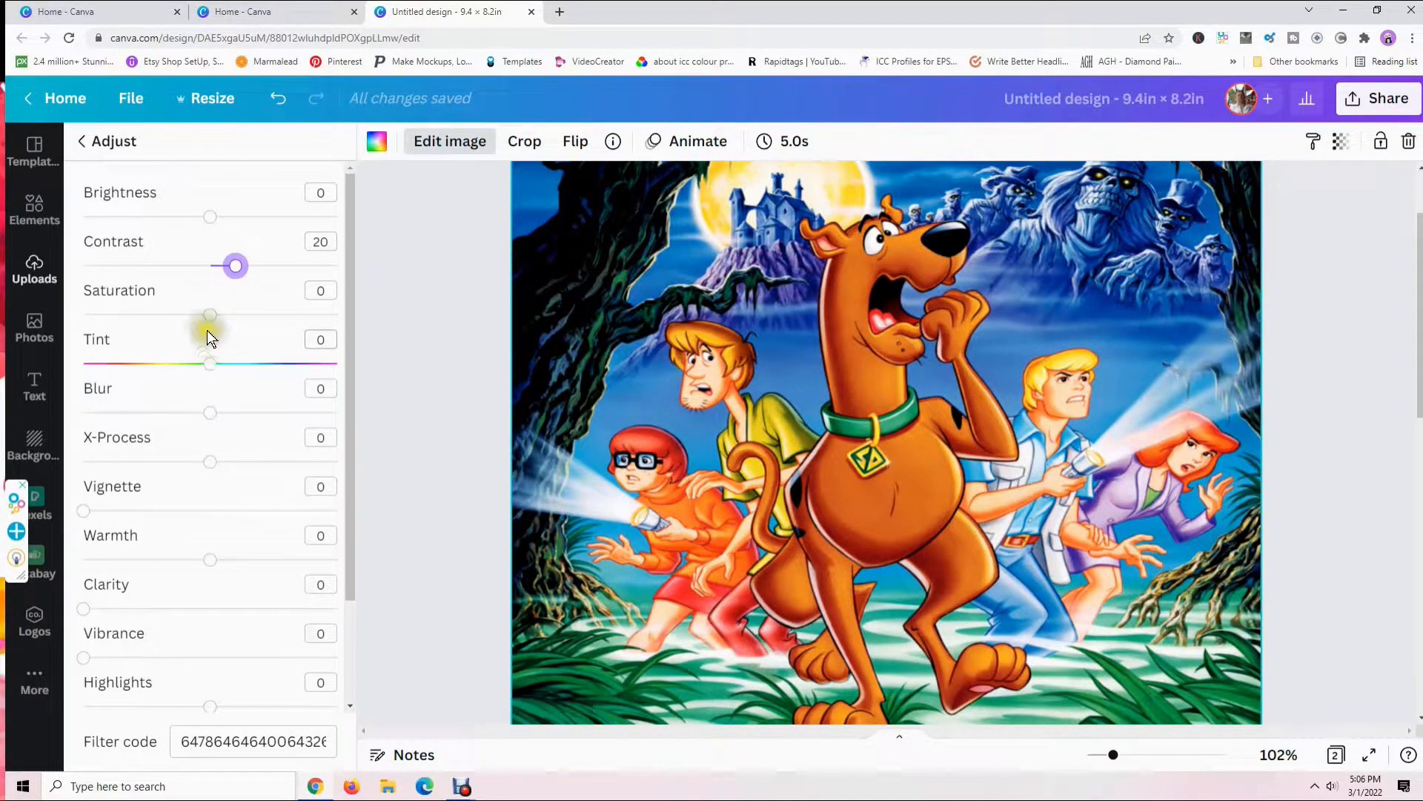
mouse_move(208, 314)
left_mouse_down()
mouse_move(229, 318)
mouse_move(224, 330)
left_mouse_up()
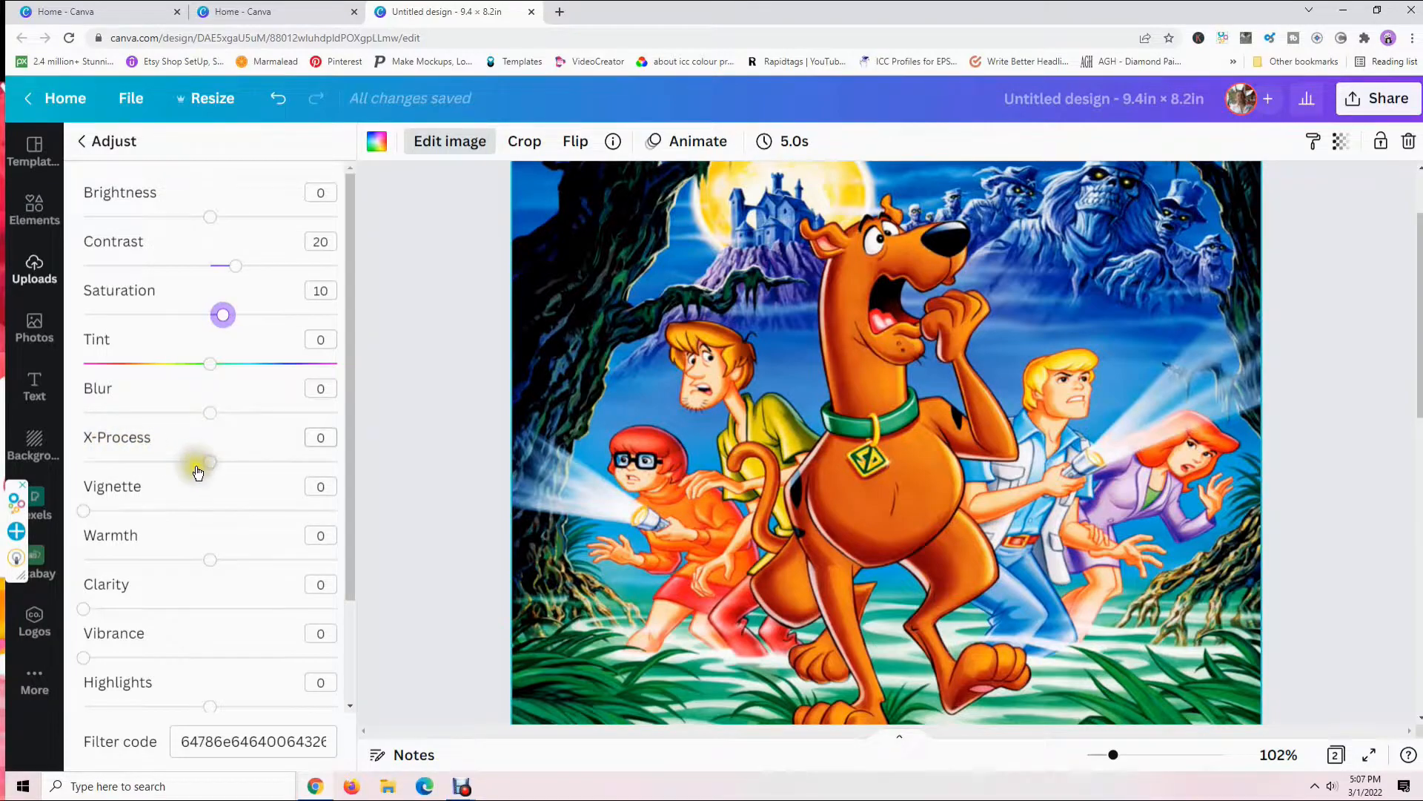
Set the page 1 image's warmth to 10, clarity to 50 and vibrance to 40.
scroll(92, 424, "down", 1)
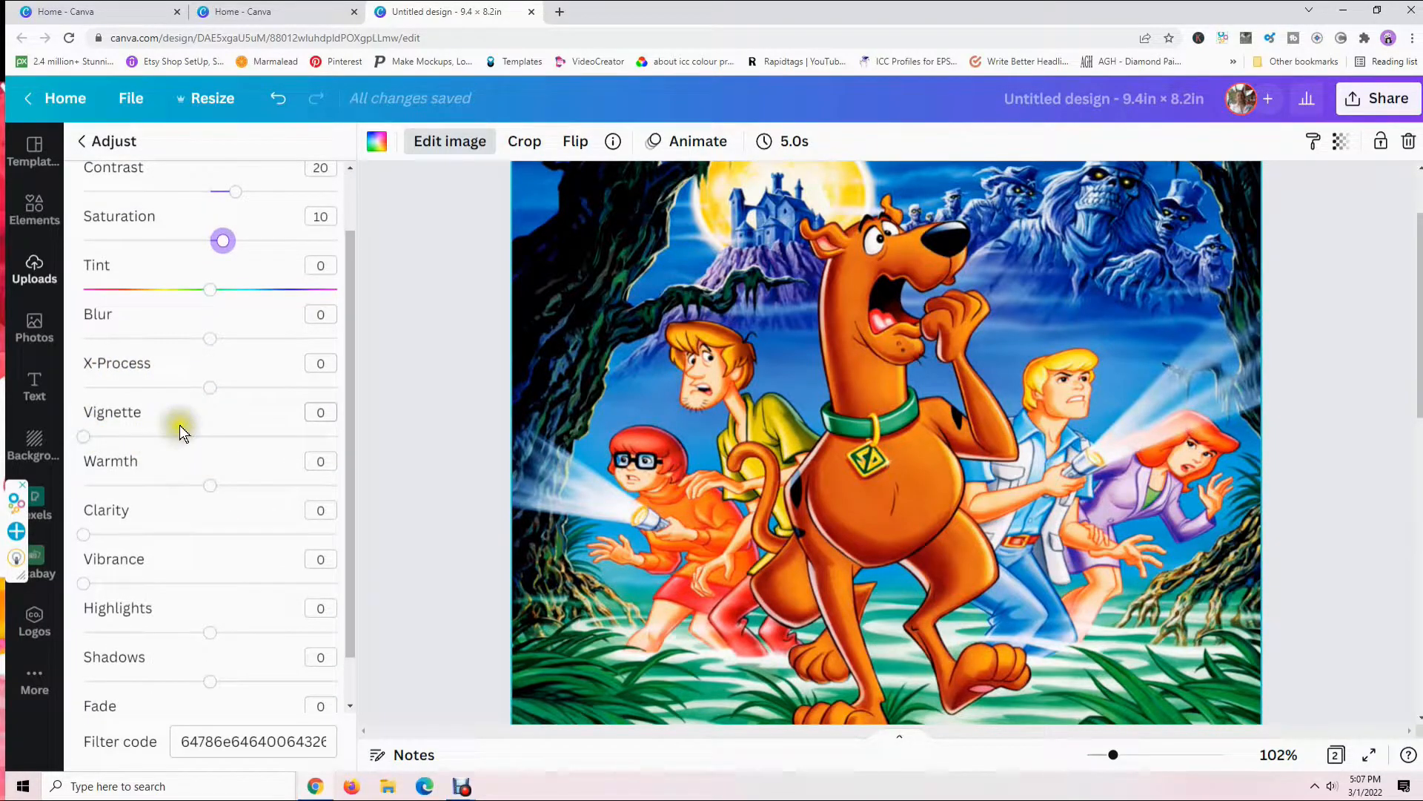
scroll(179, 426, "down", 1)
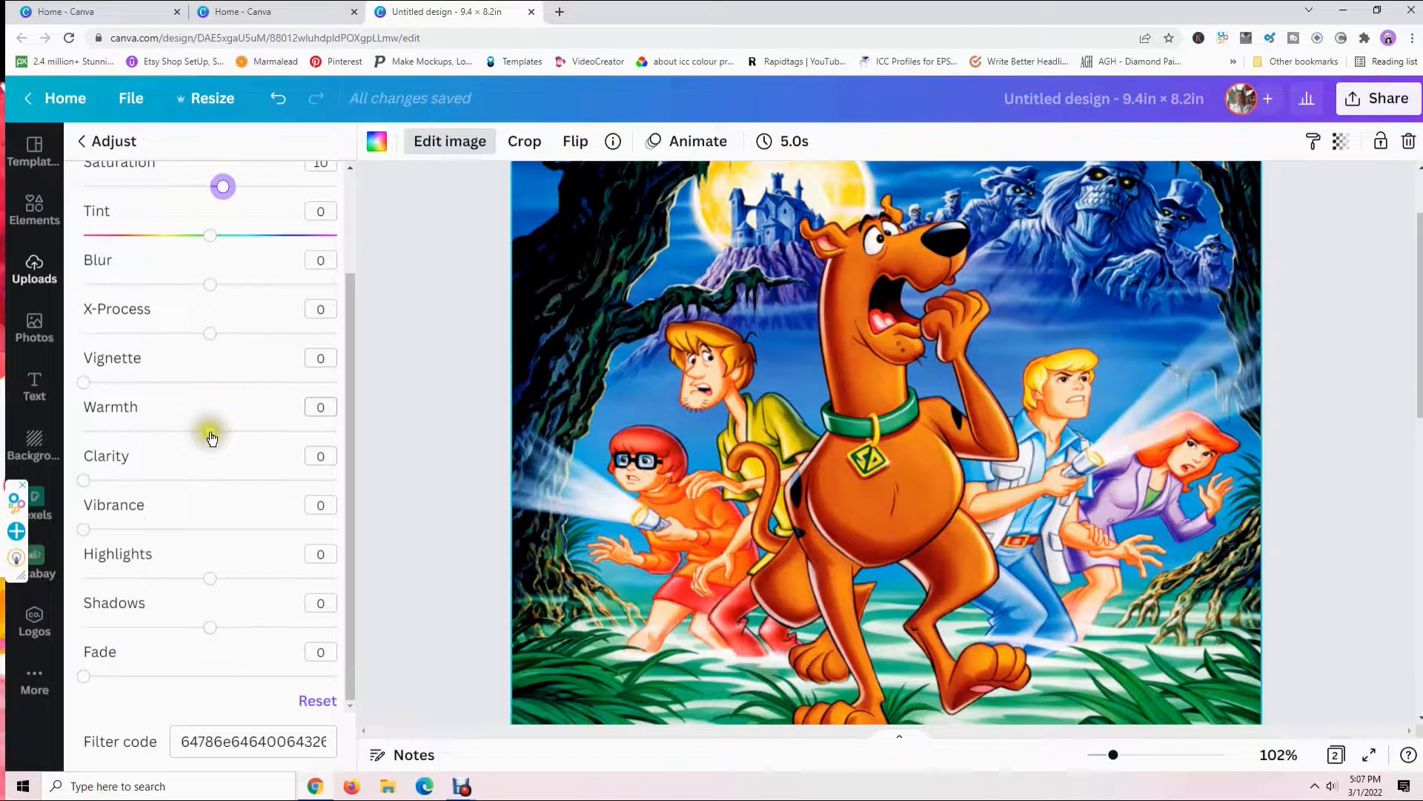
left_click_drag(211, 437, 226, 461)
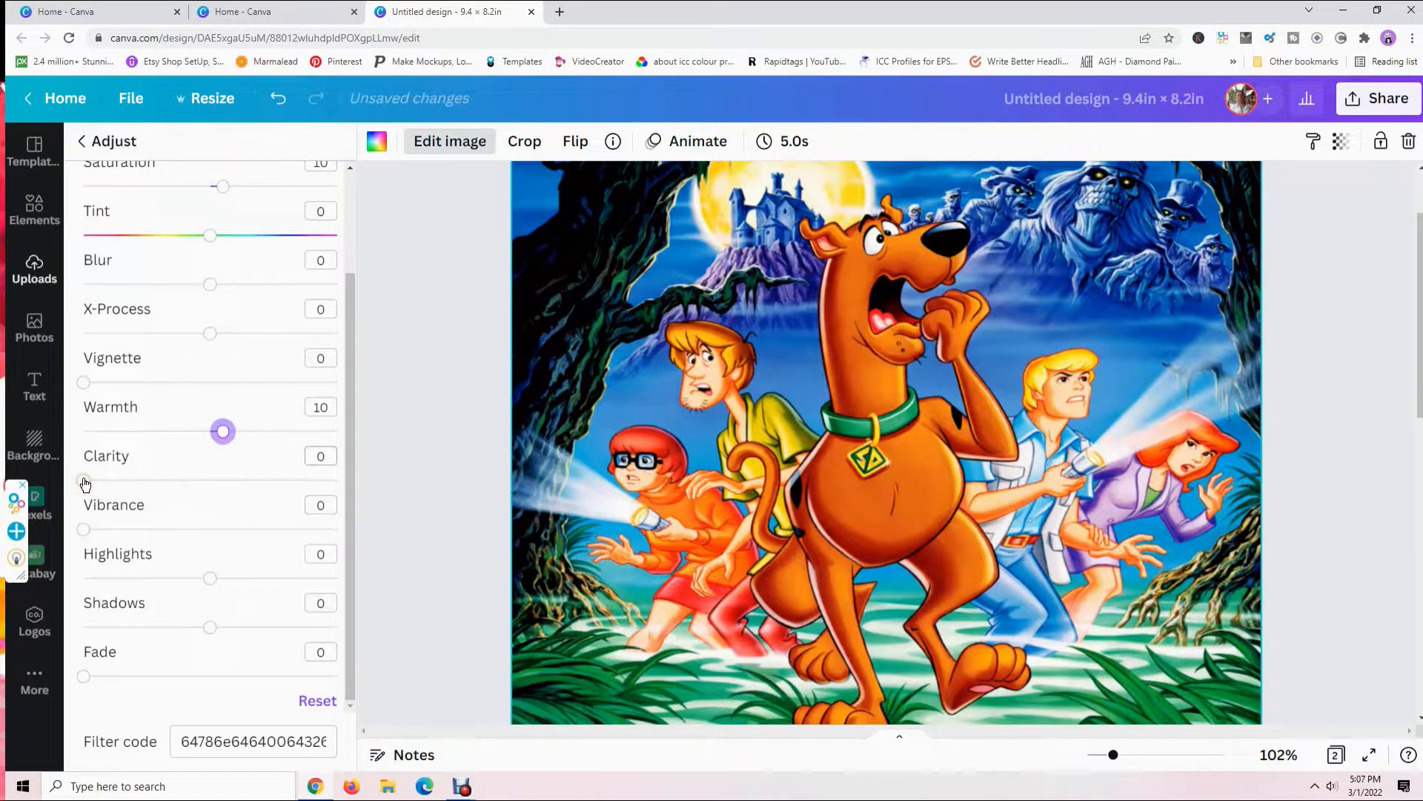
left_click_drag(85, 483, 210, 516)
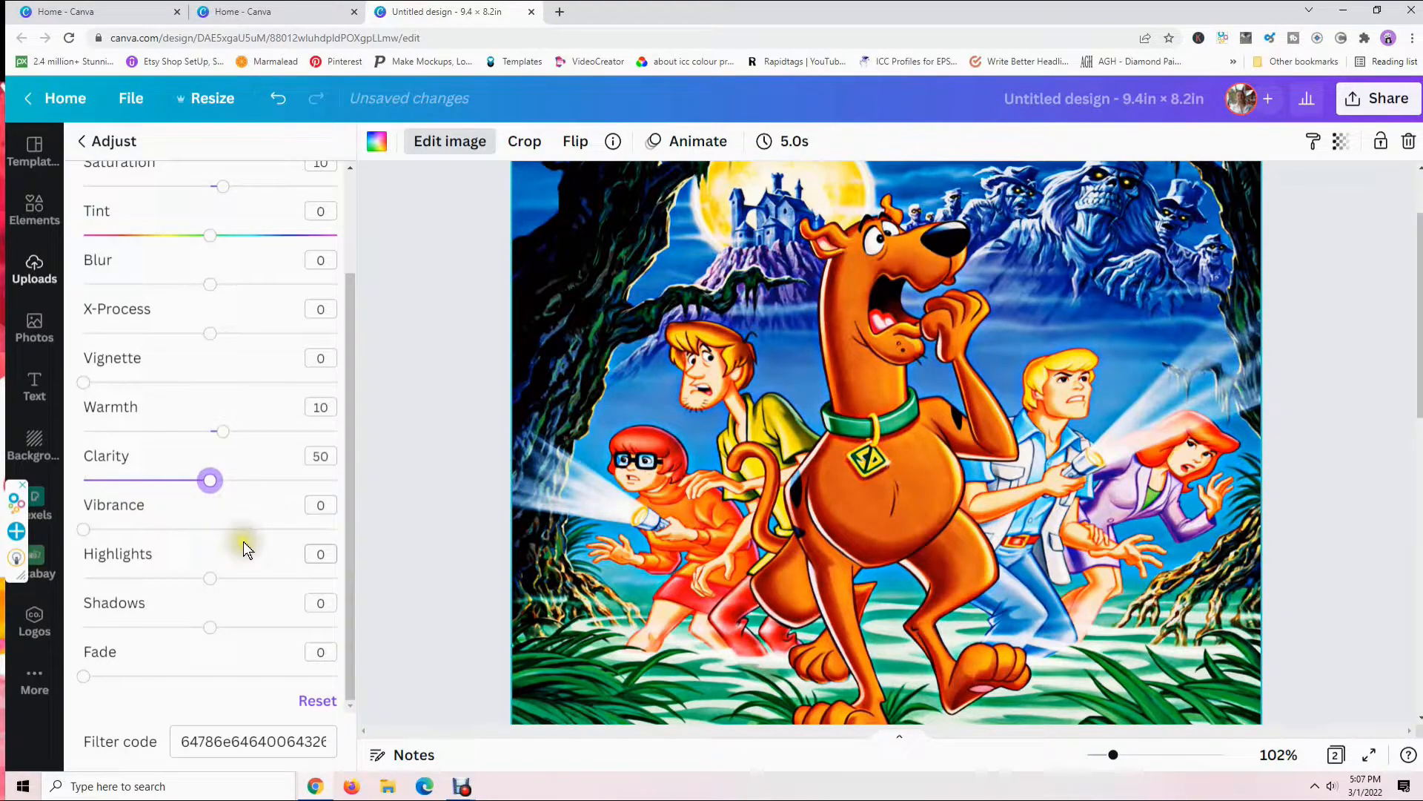
left_click_drag(85, 531, 188, 550)
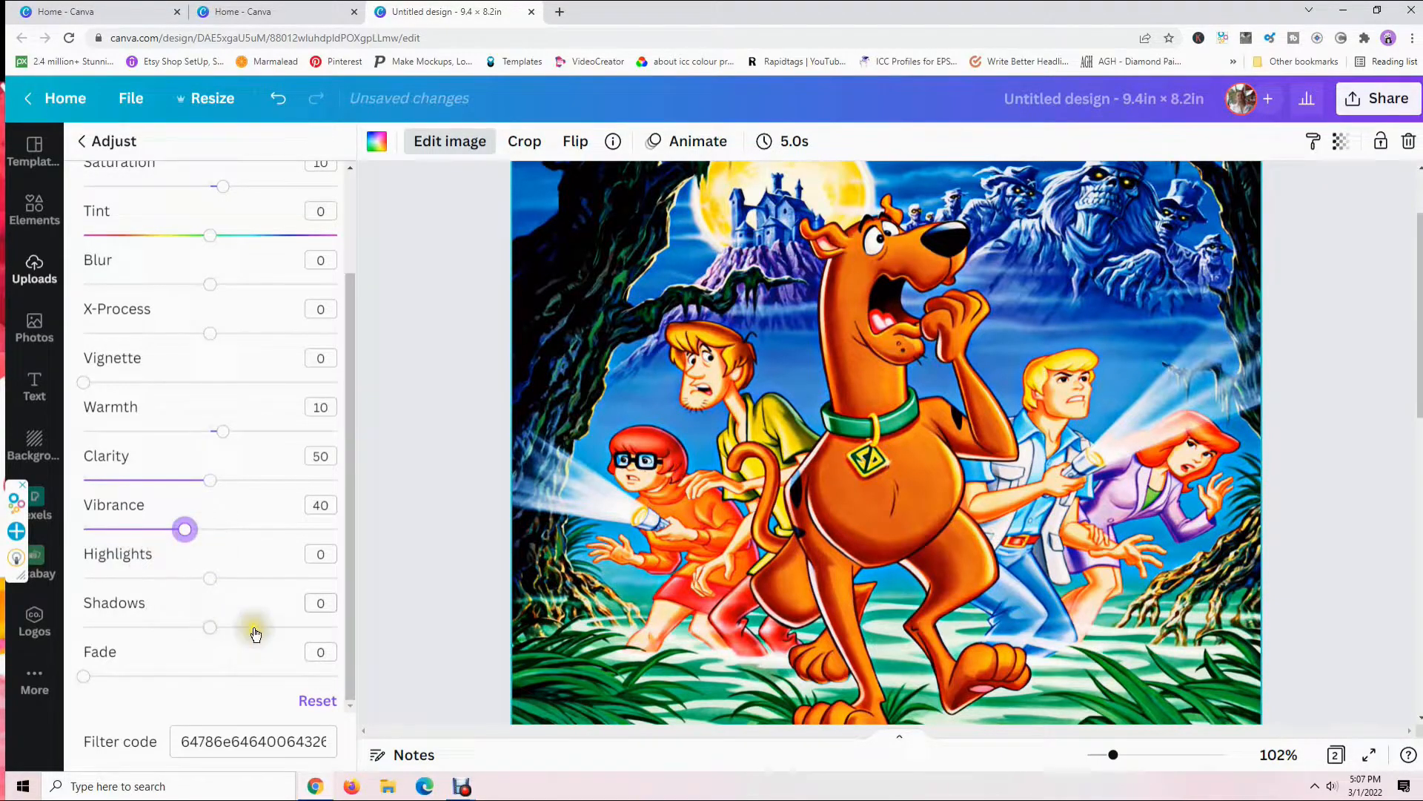
Review the adjustment values and compare the enhanced image on page 1 with the original on page 2.
scroll(255, 630, "up", 2)
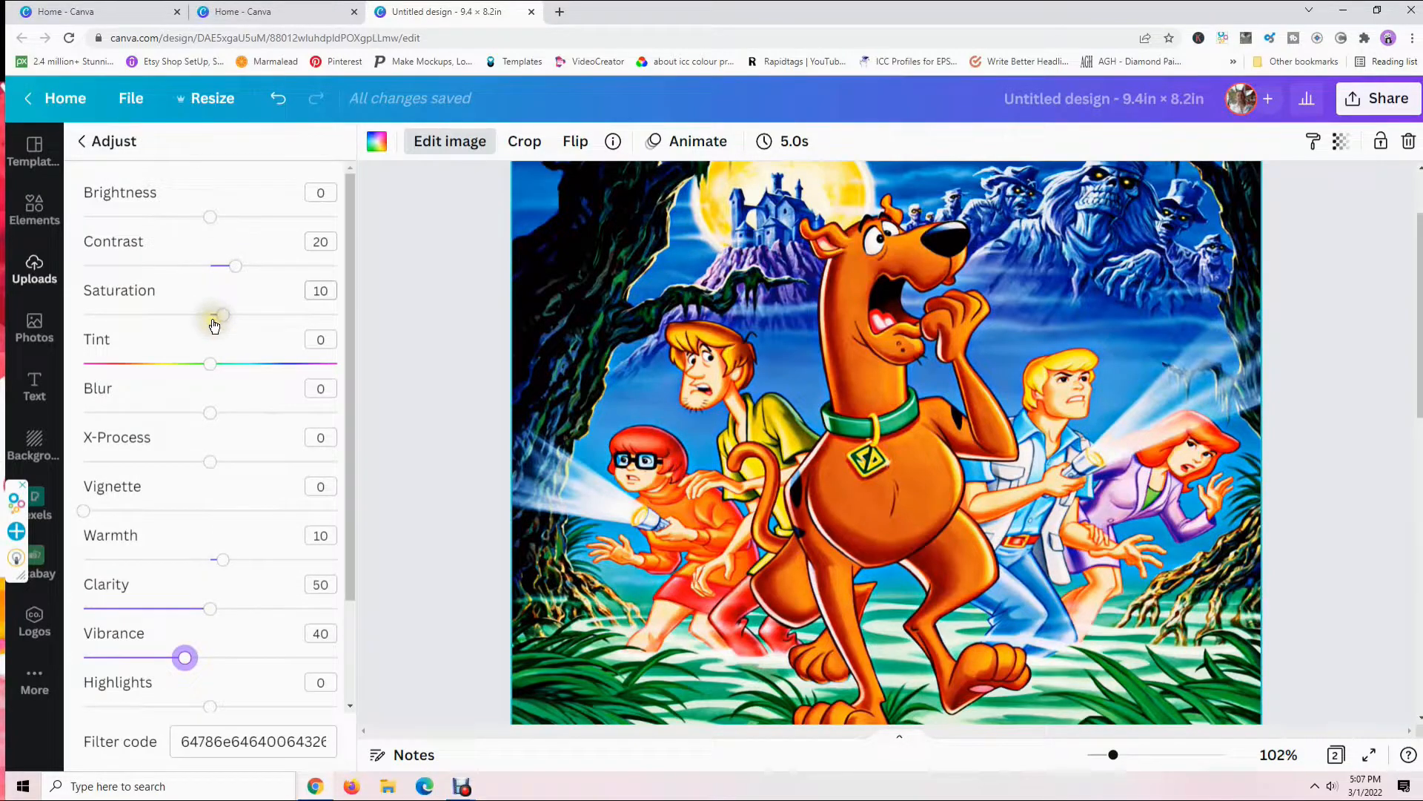
scroll(200, 456, "down", 1)
scroll(199, 456, "down", 1)
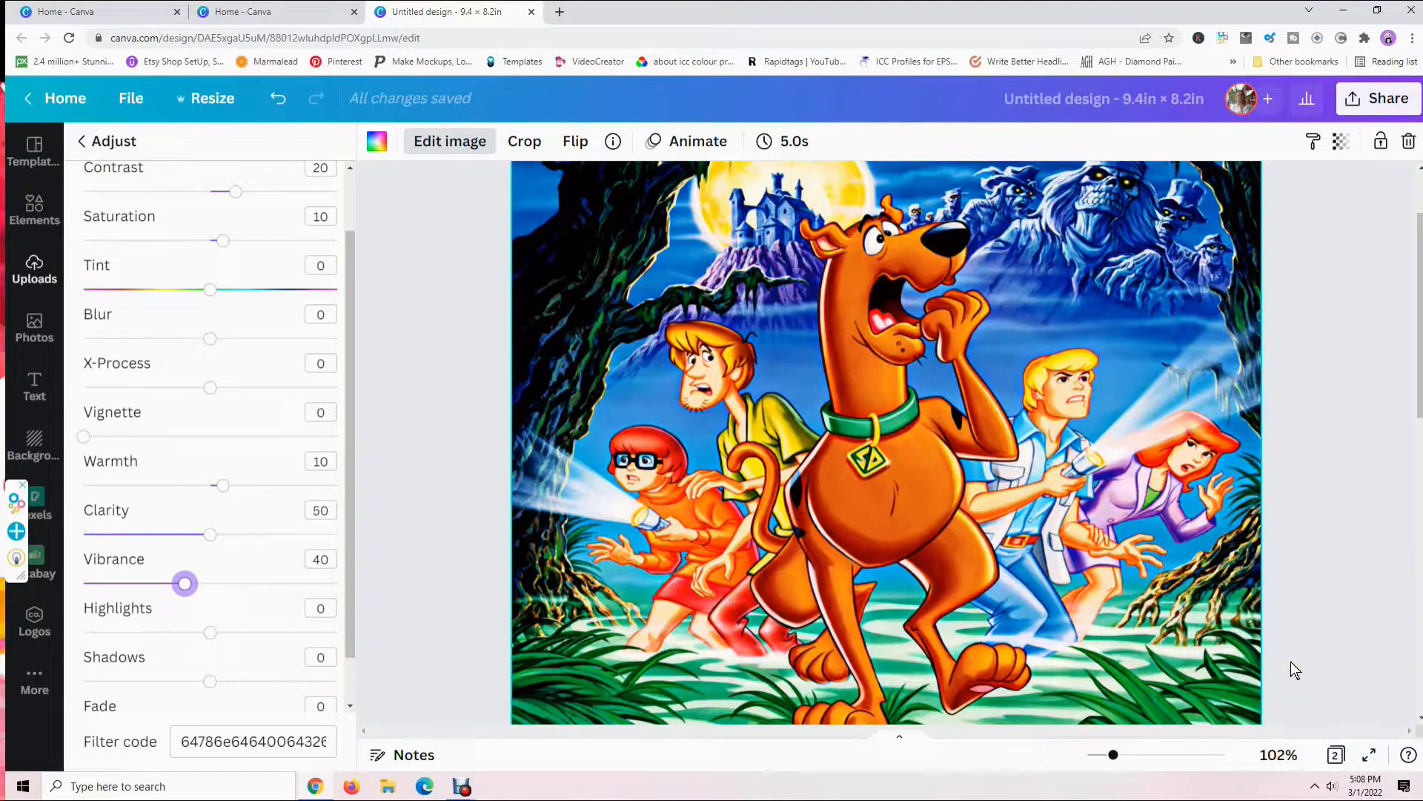
left_click(1114, 756)
left_click_drag(1114, 756, 1106, 758)
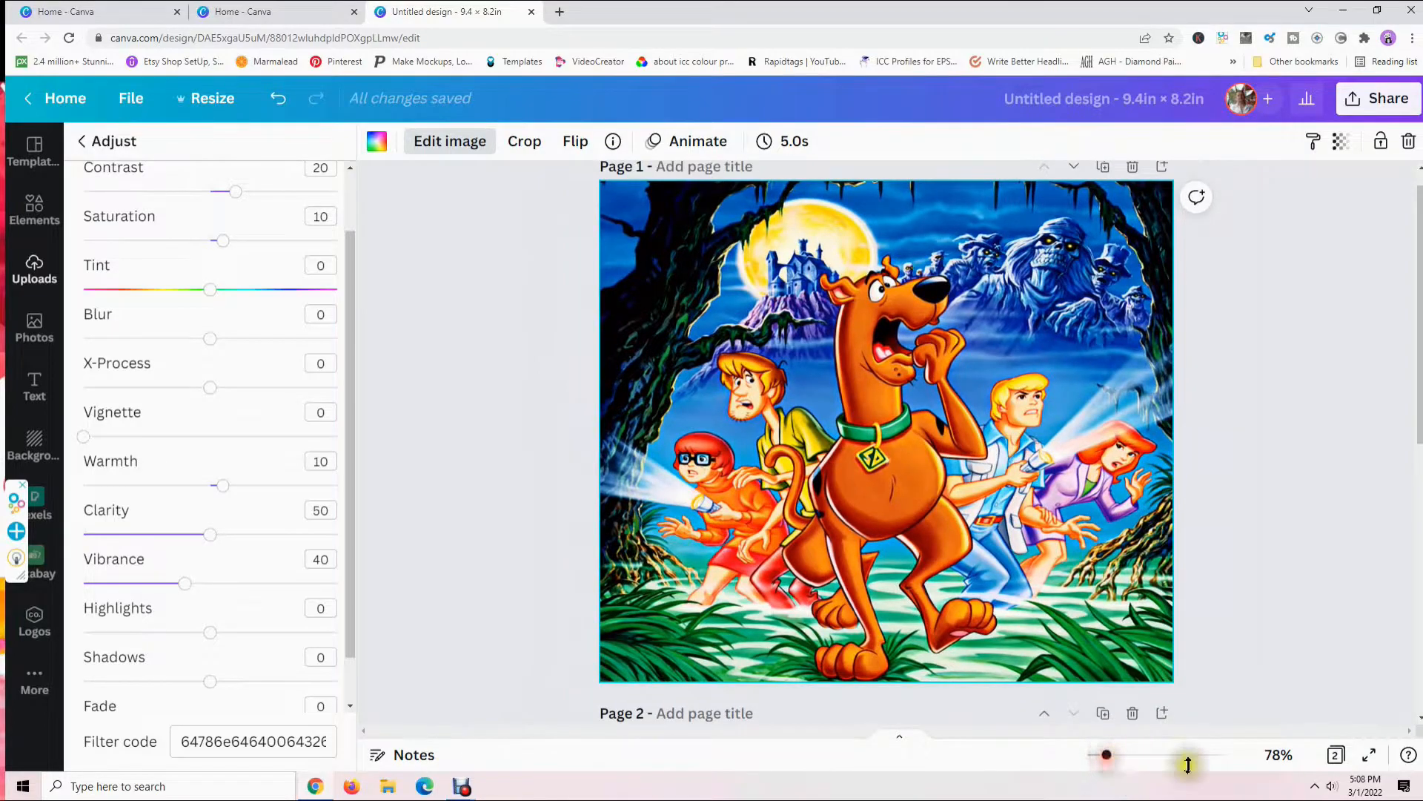
scroll(1017, 470, "down", 7)
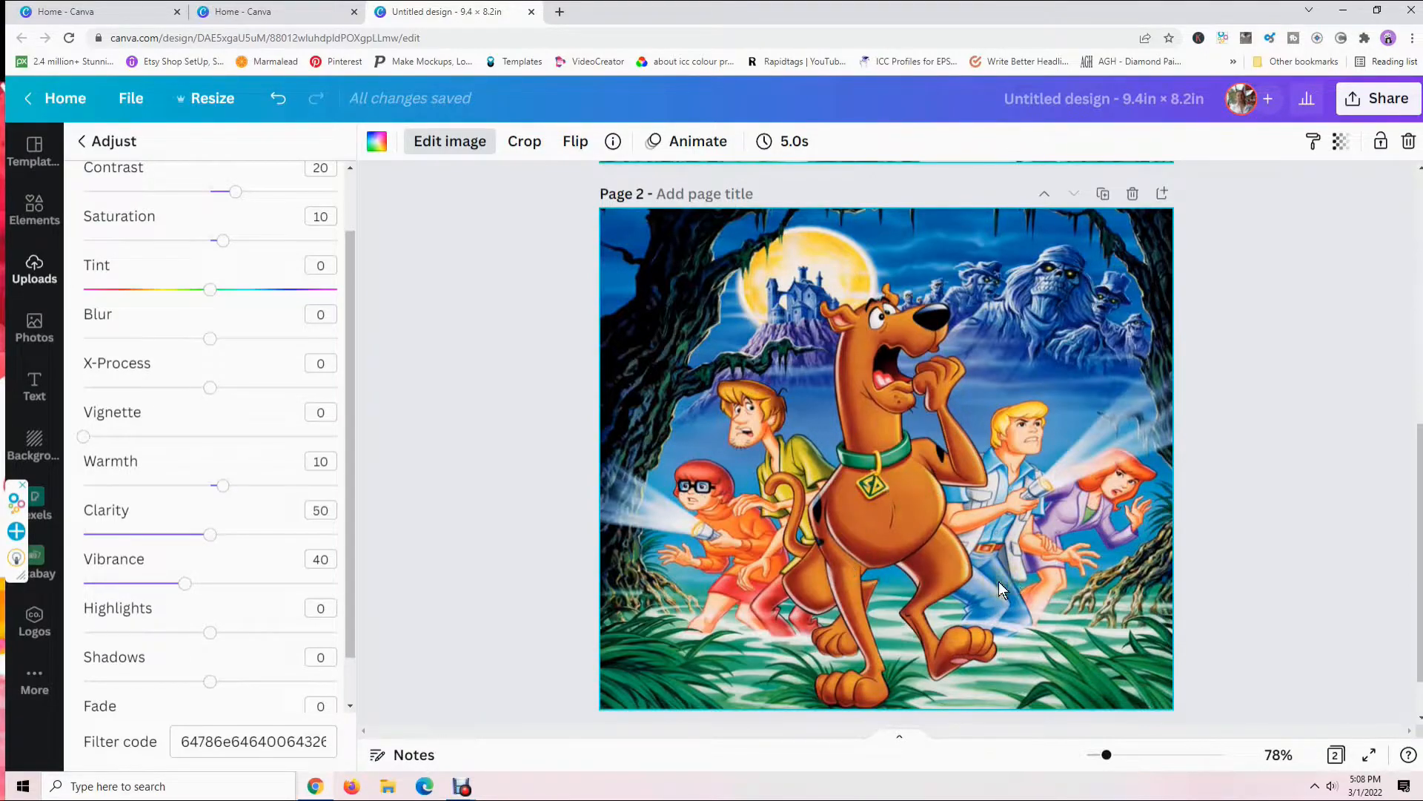
scroll(1223, 519, "up", 2)
left_click_drag(1420, 504, 1382, 315)
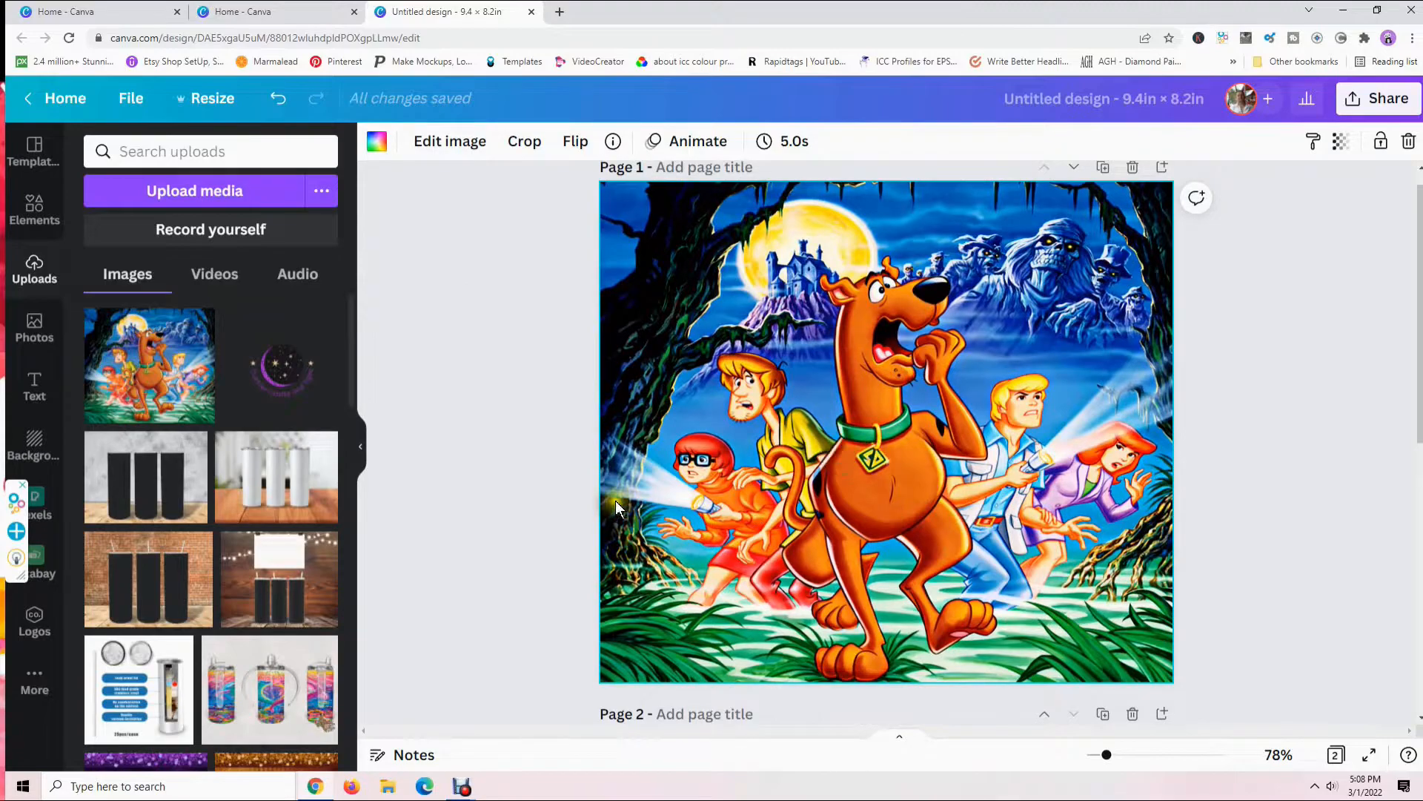
scroll(453, 492, "down", 5)
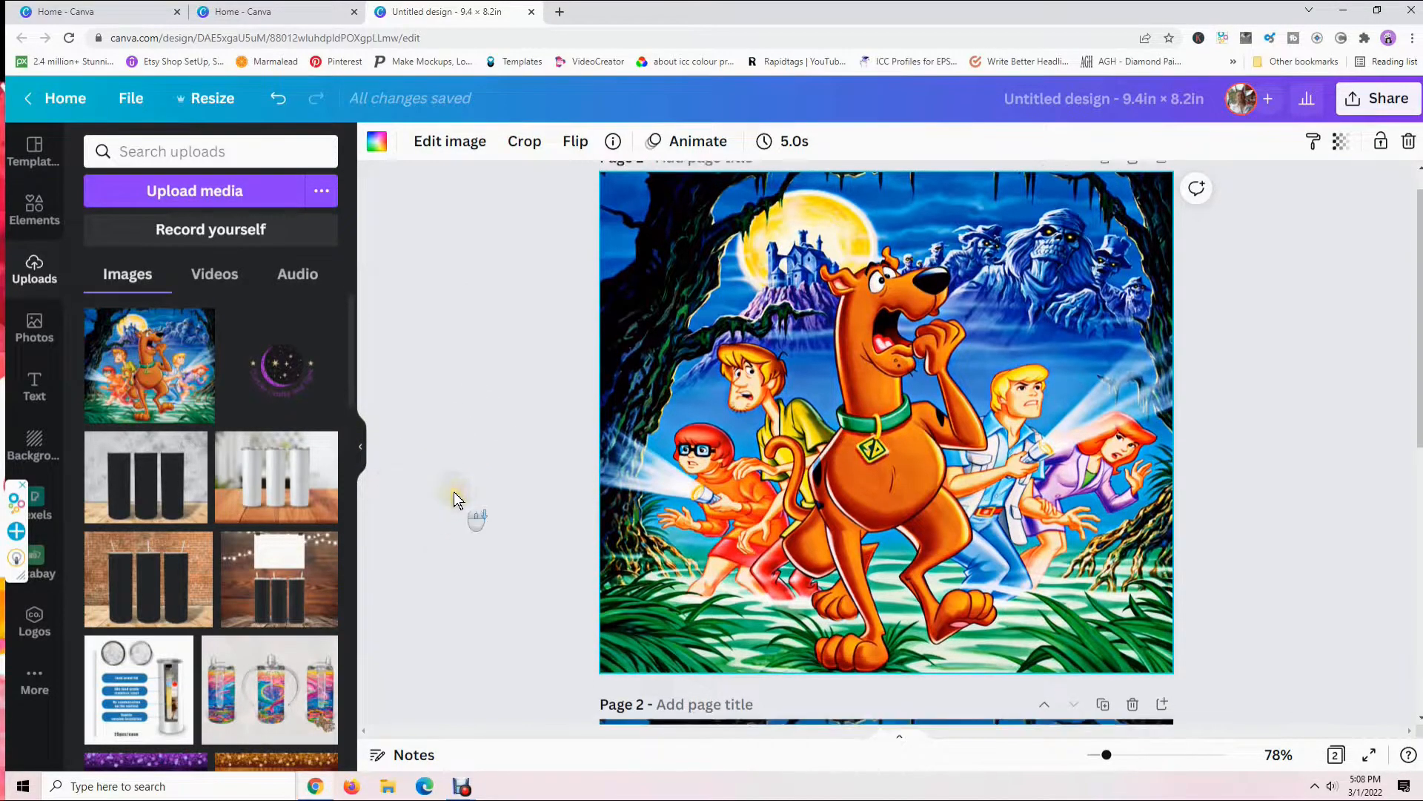
scroll(1042, 469, "up", 6)
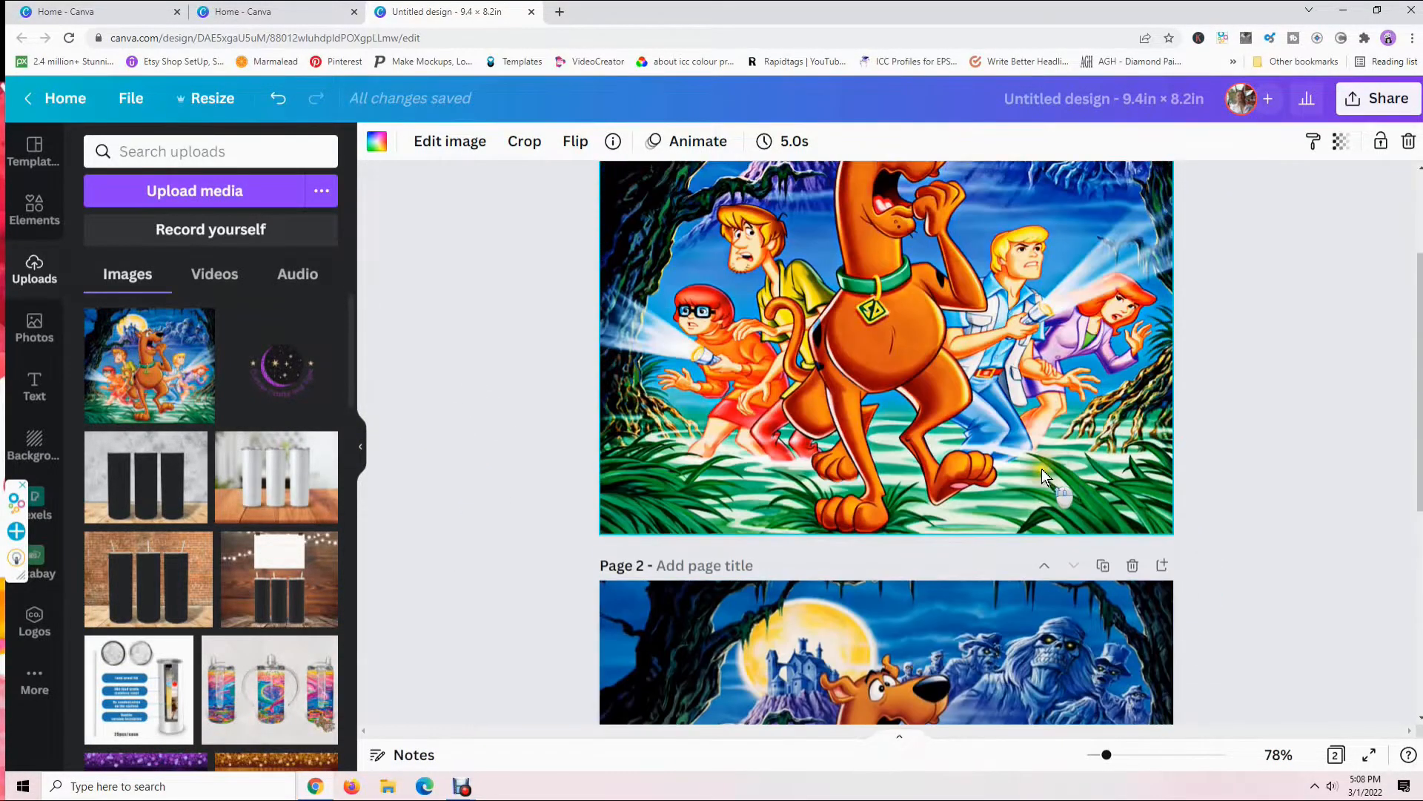
scroll(940, 421, "down", 1)
scroll(940, 421, "down", 4)
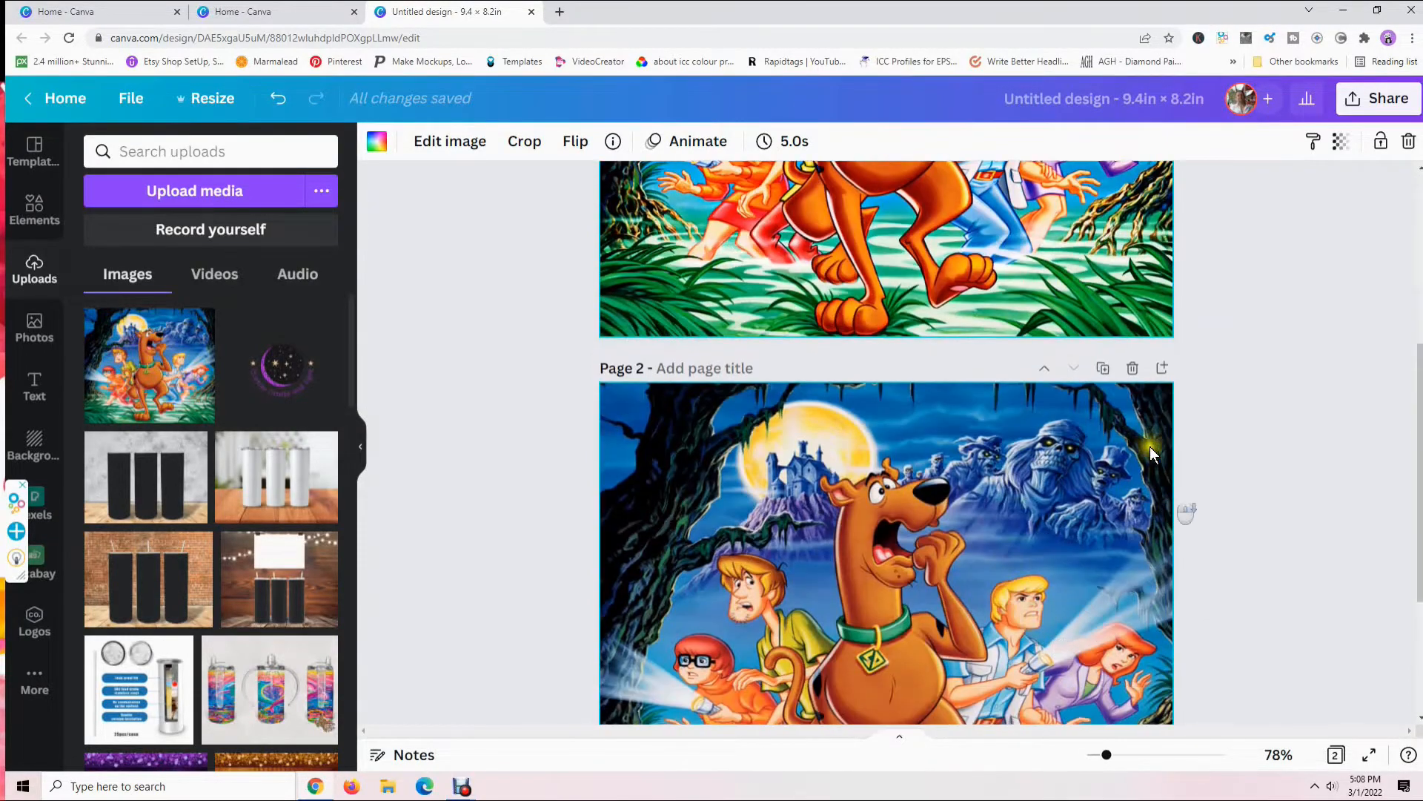
Delete page 2 with the original image copy and rename the design as Scooby Doo.
left_click(1134, 368)
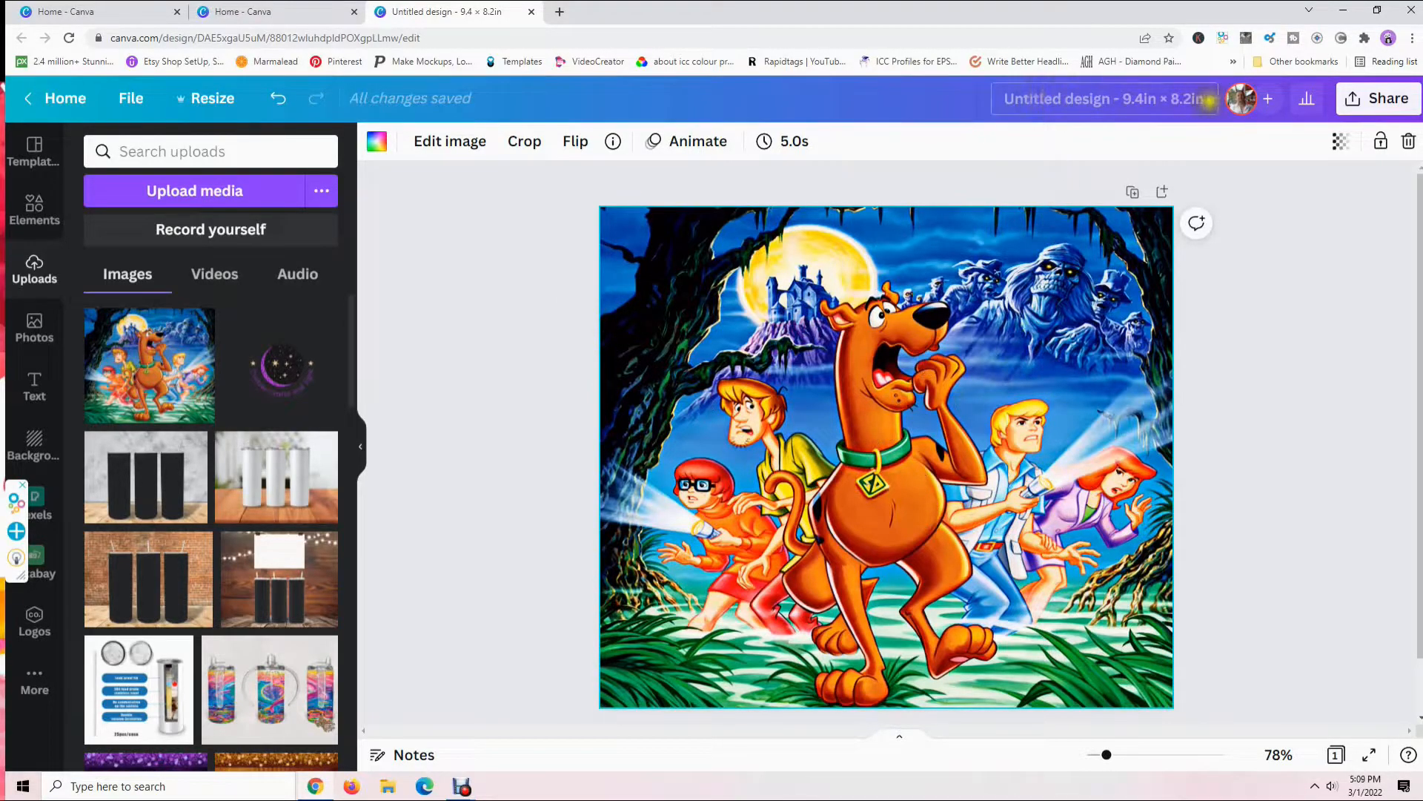
left_click(1056, 99)
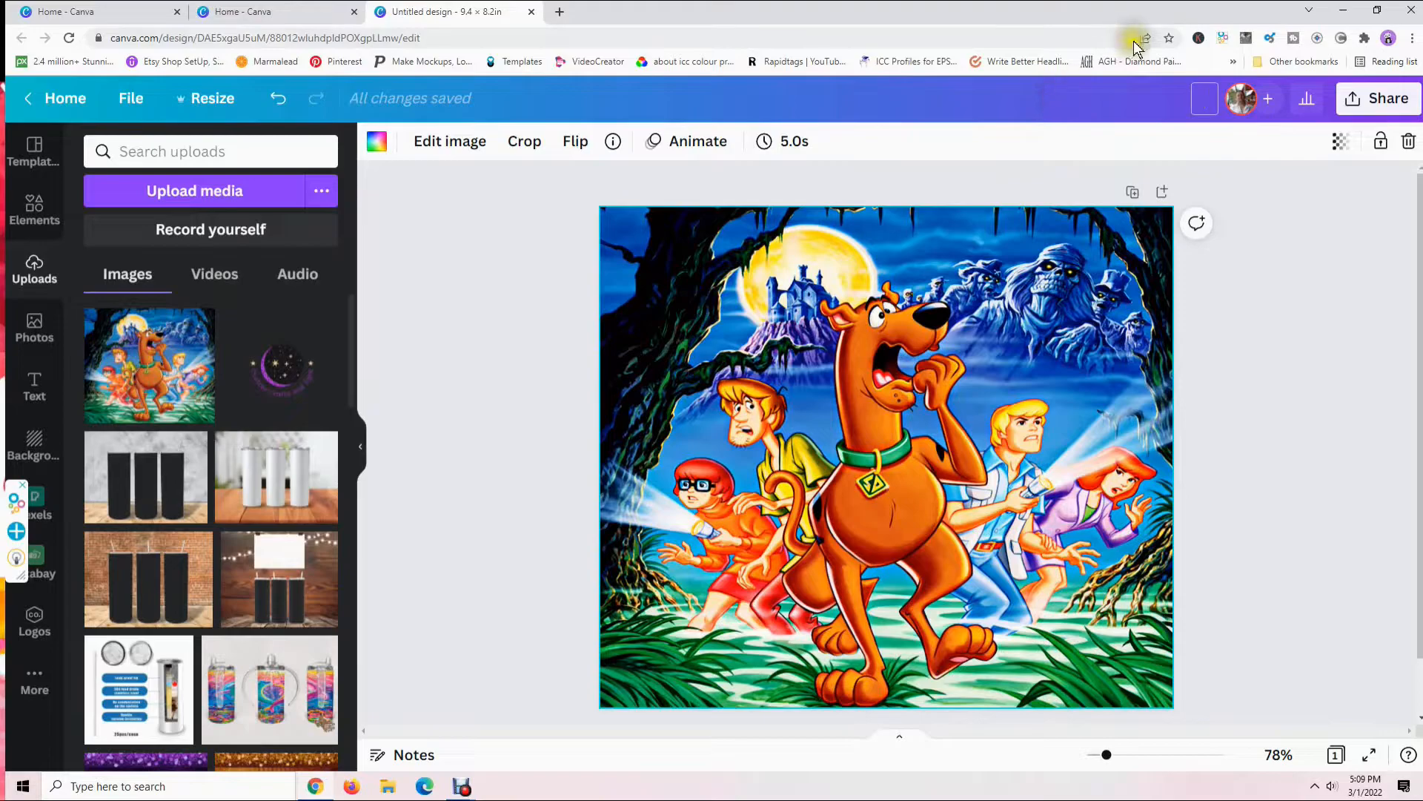
type("S")
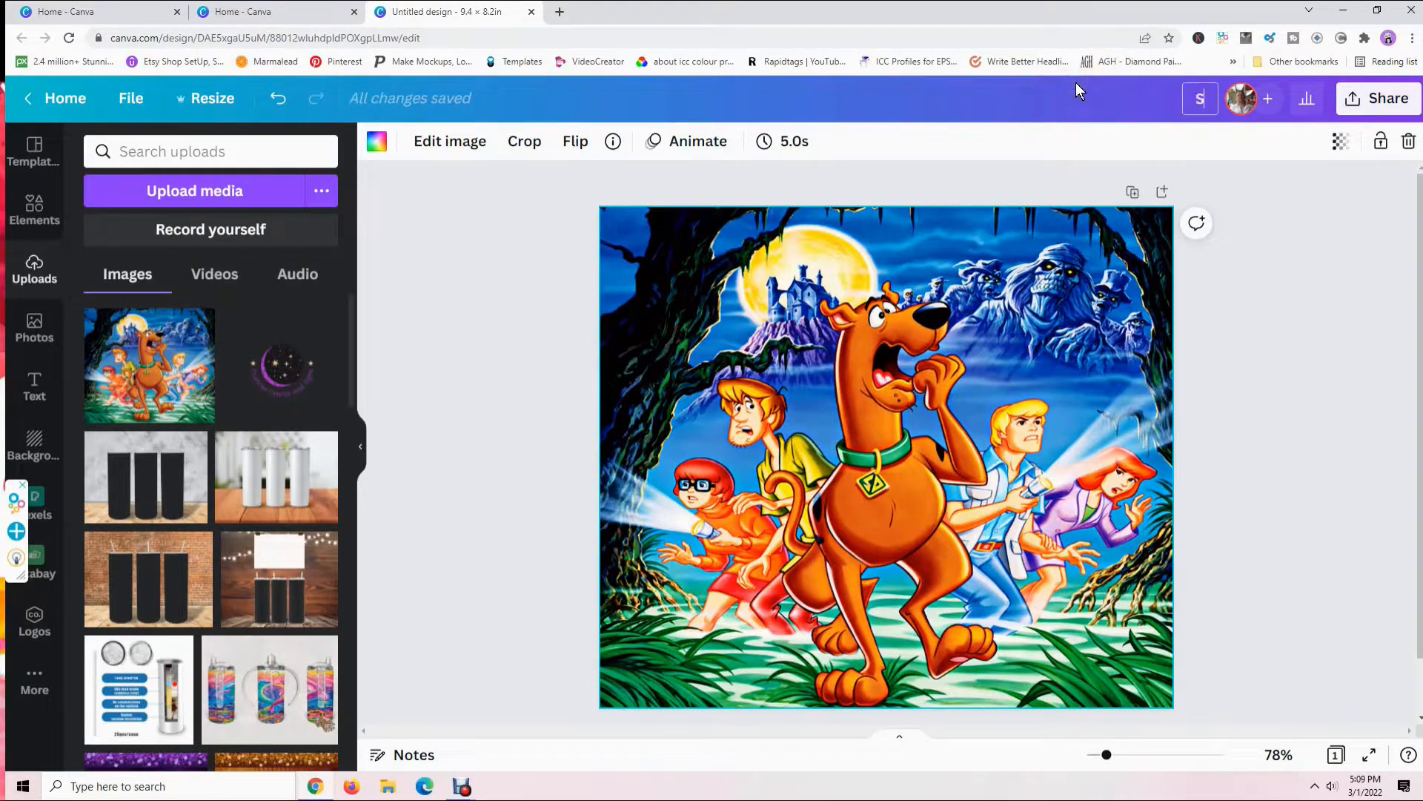
type("cooby Doo")
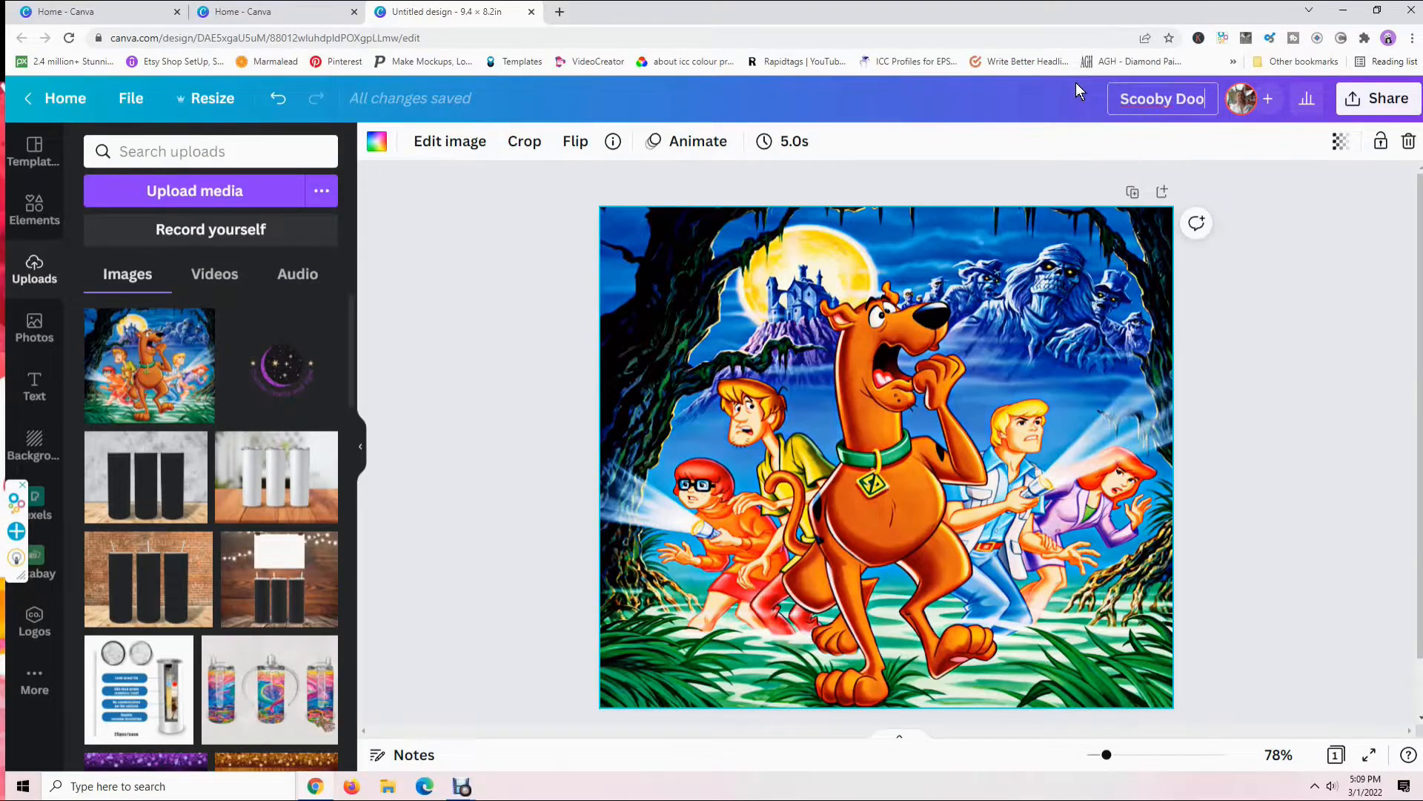
left_click(1262, 422)
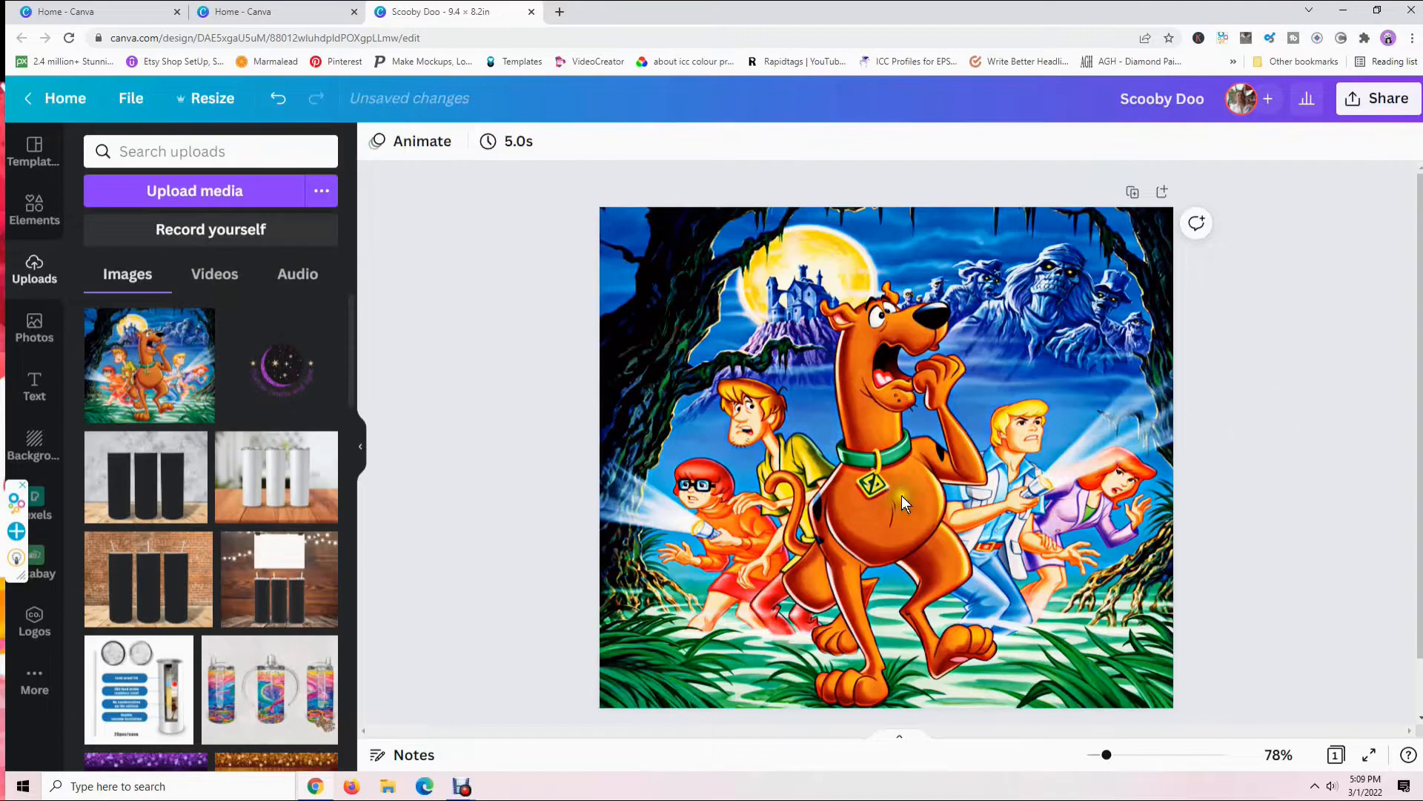
left_click(507, 398)
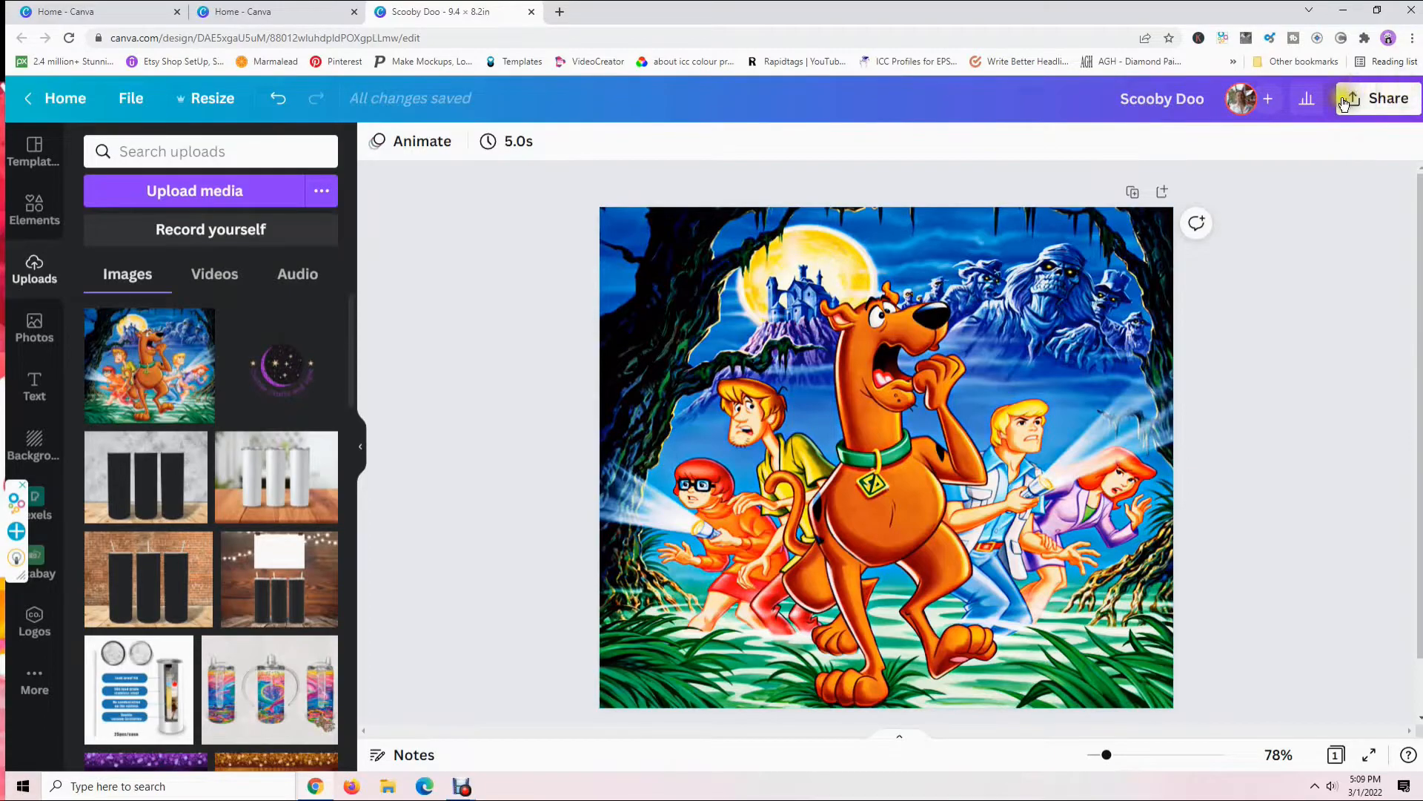
Set up the design's download as a PNG at size 1 and choose to save these download settings.
left_click(1380, 102)
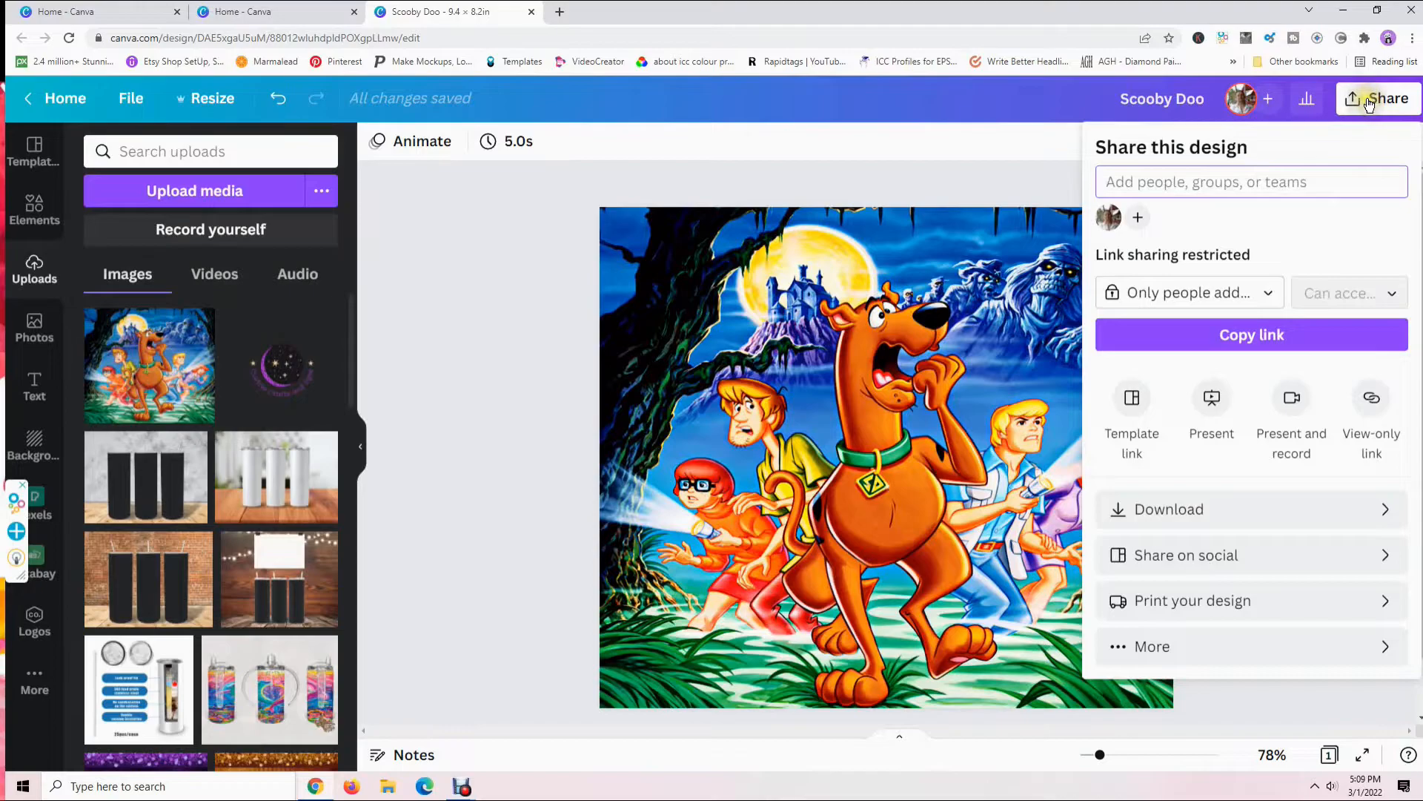
left_click(1169, 512)
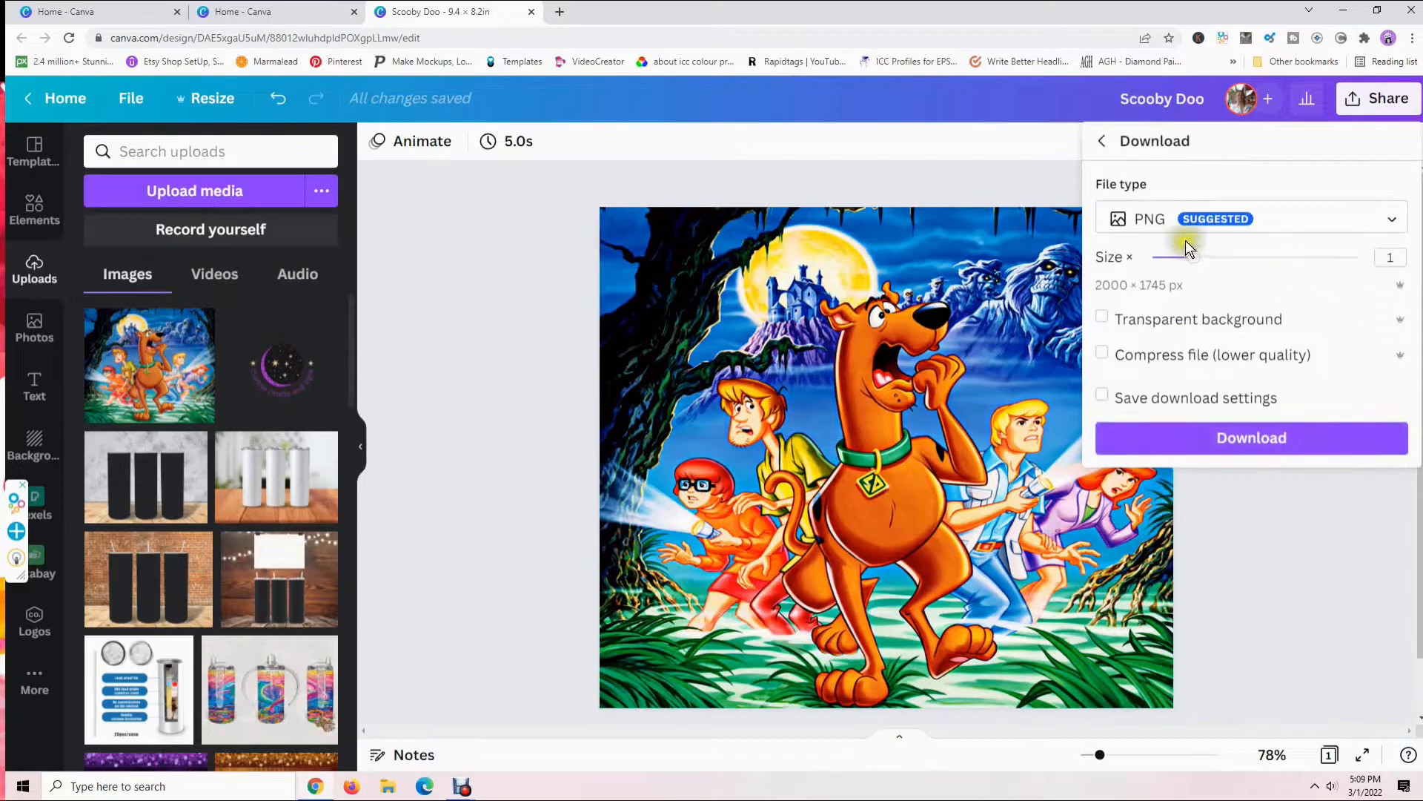
left_click(1383, 221)
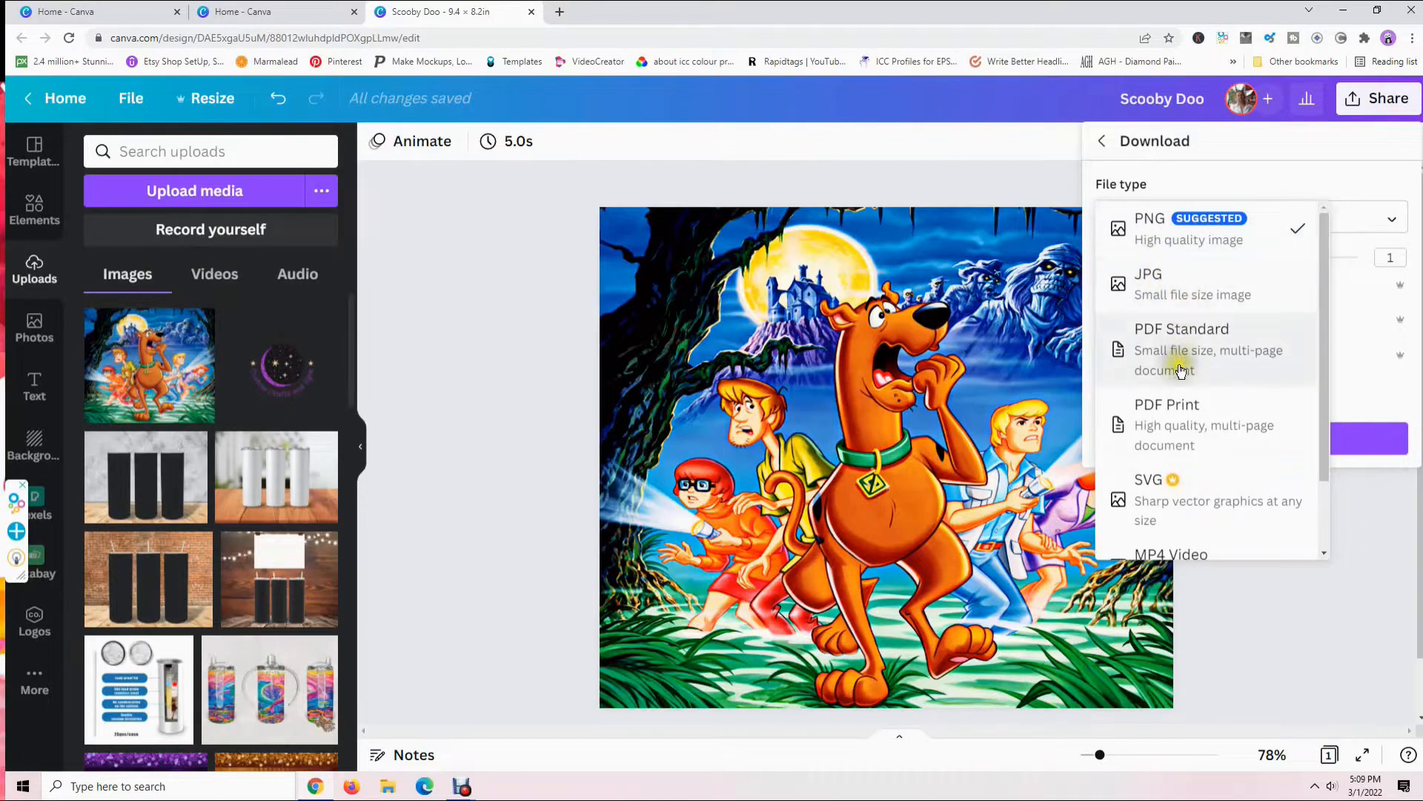
left_click(1179, 242)
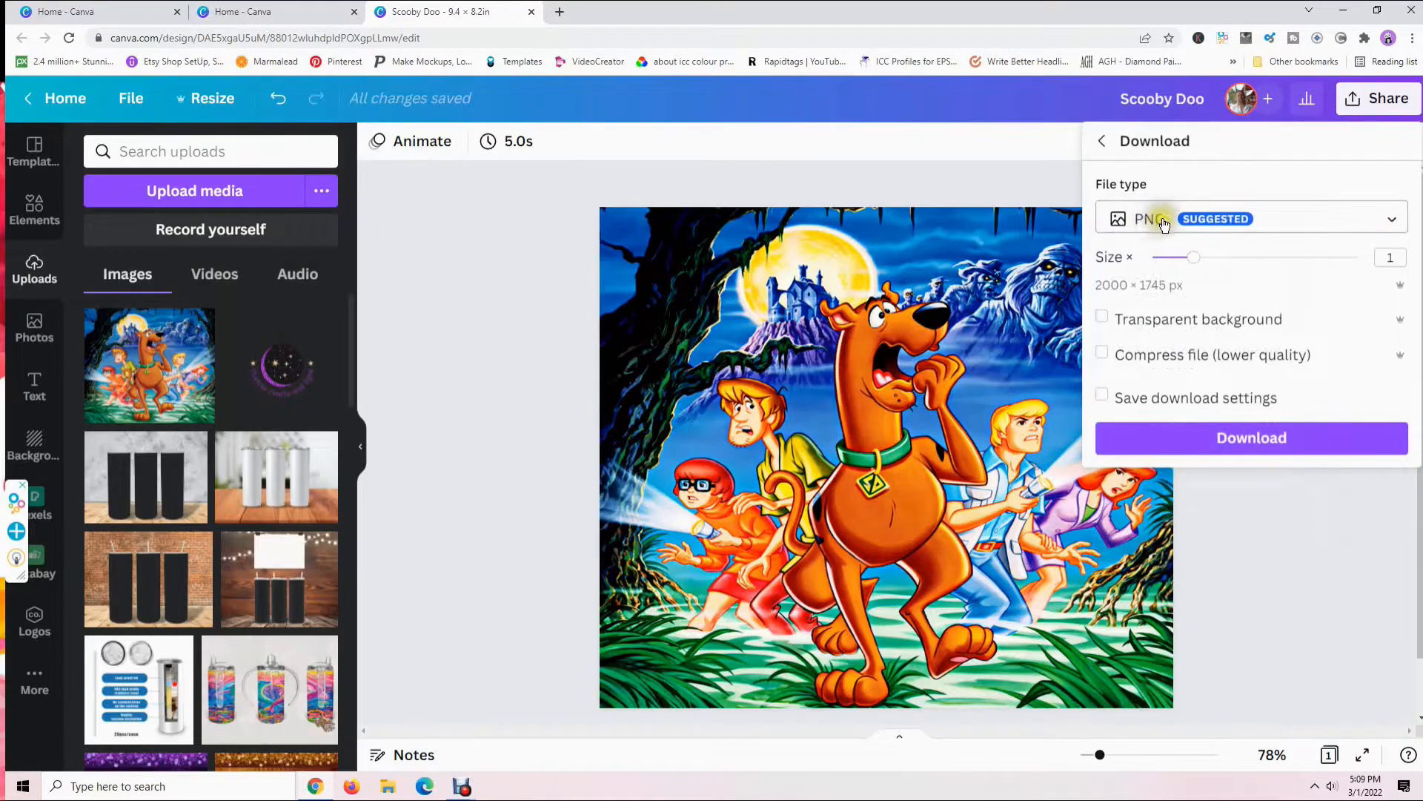
left_click(1393, 229)
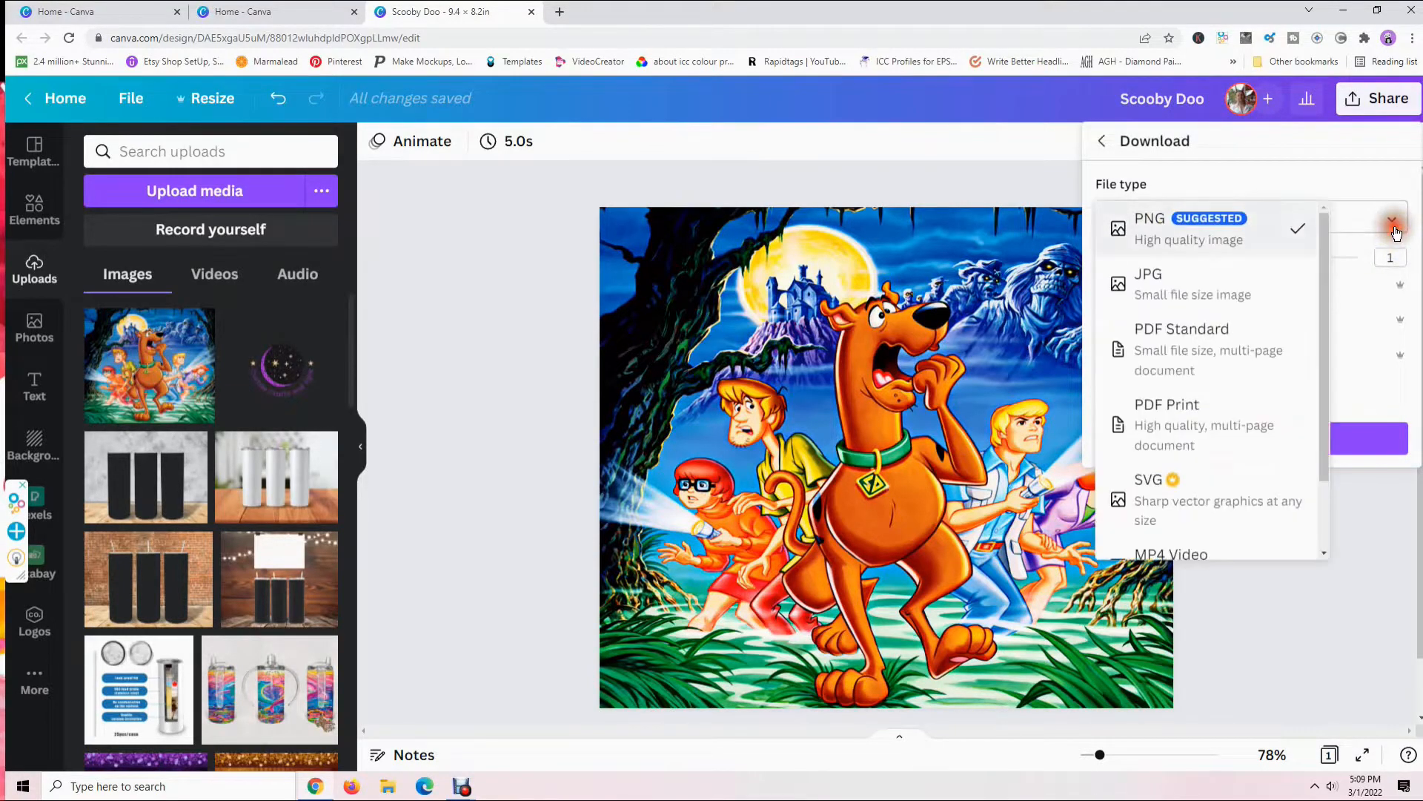
left_click(1208, 238)
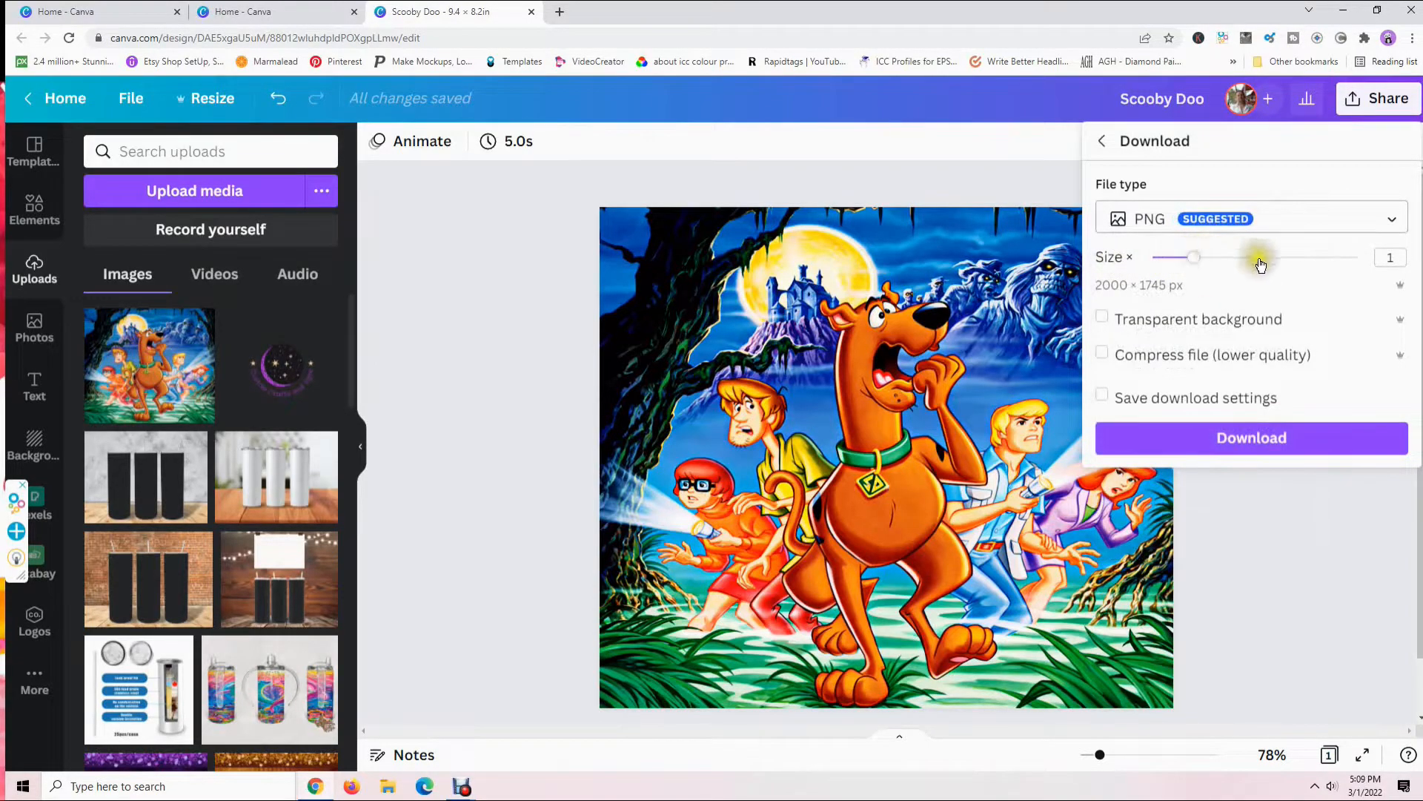
mouse_move(1196, 268)
left_mouse_down()
mouse_move(1153, 267)
mouse_move(1198, 265)
left_mouse_up()
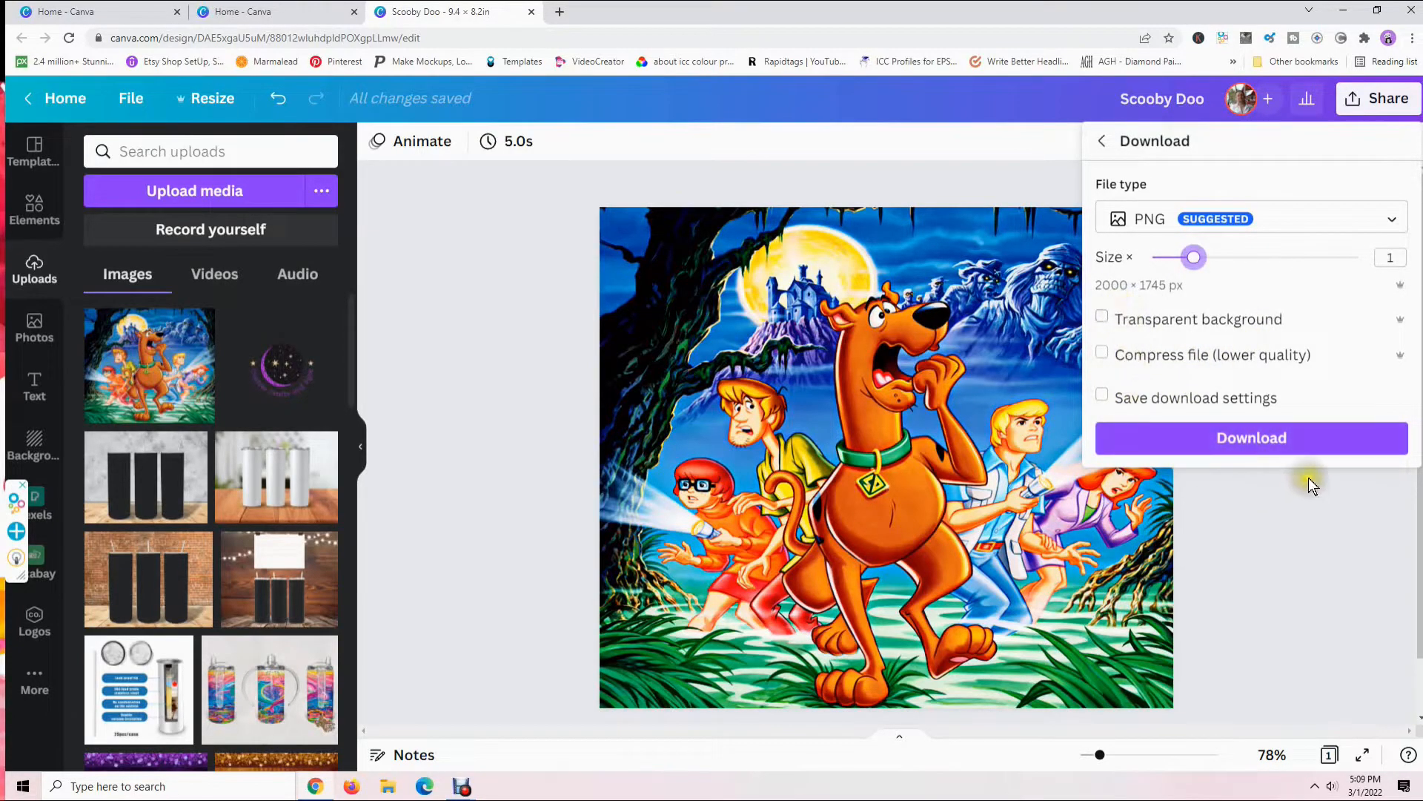
left_click(1103, 396)
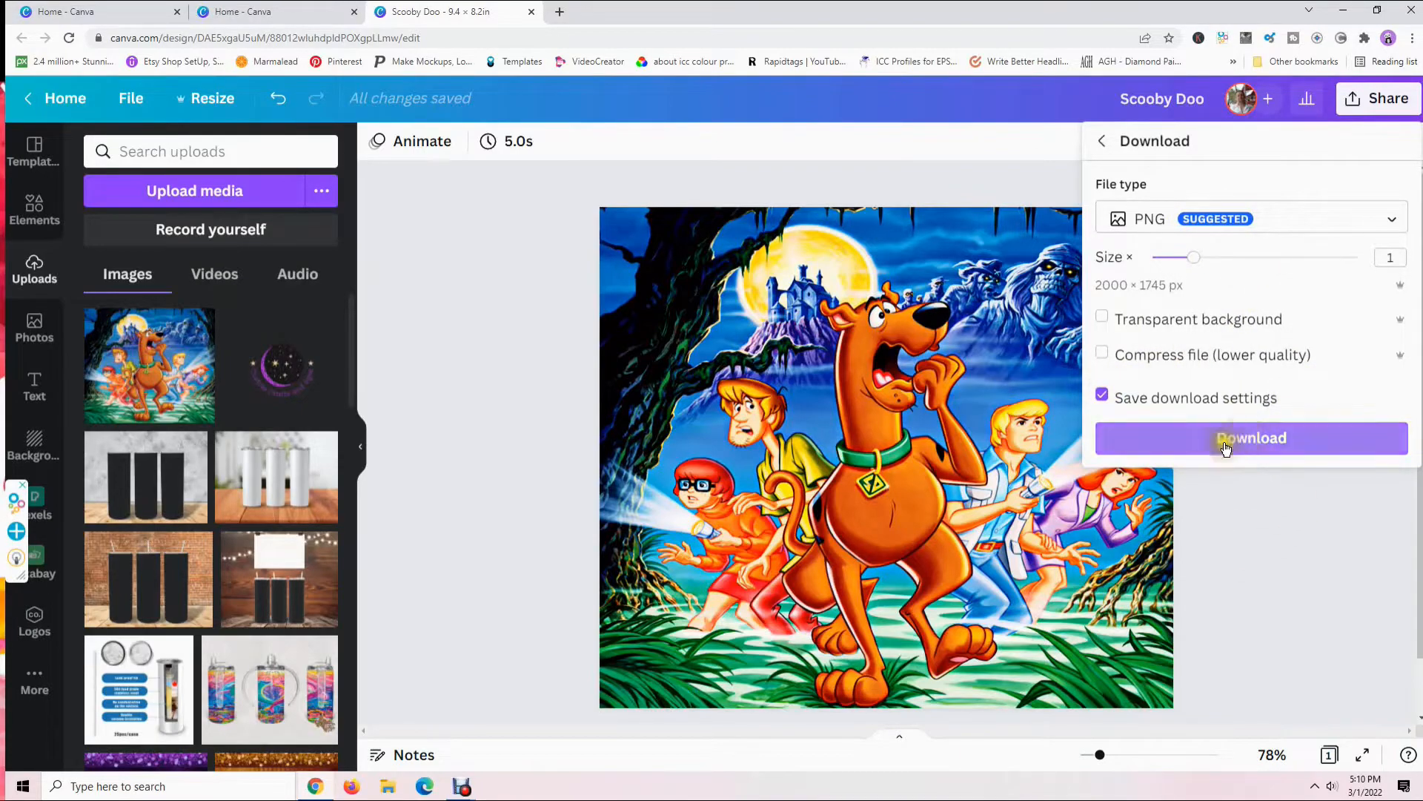
Download the design into the My Videos folder as Scooby Doo New Image and open the downloaded PNG in Photos.
left_click(1262, 442)
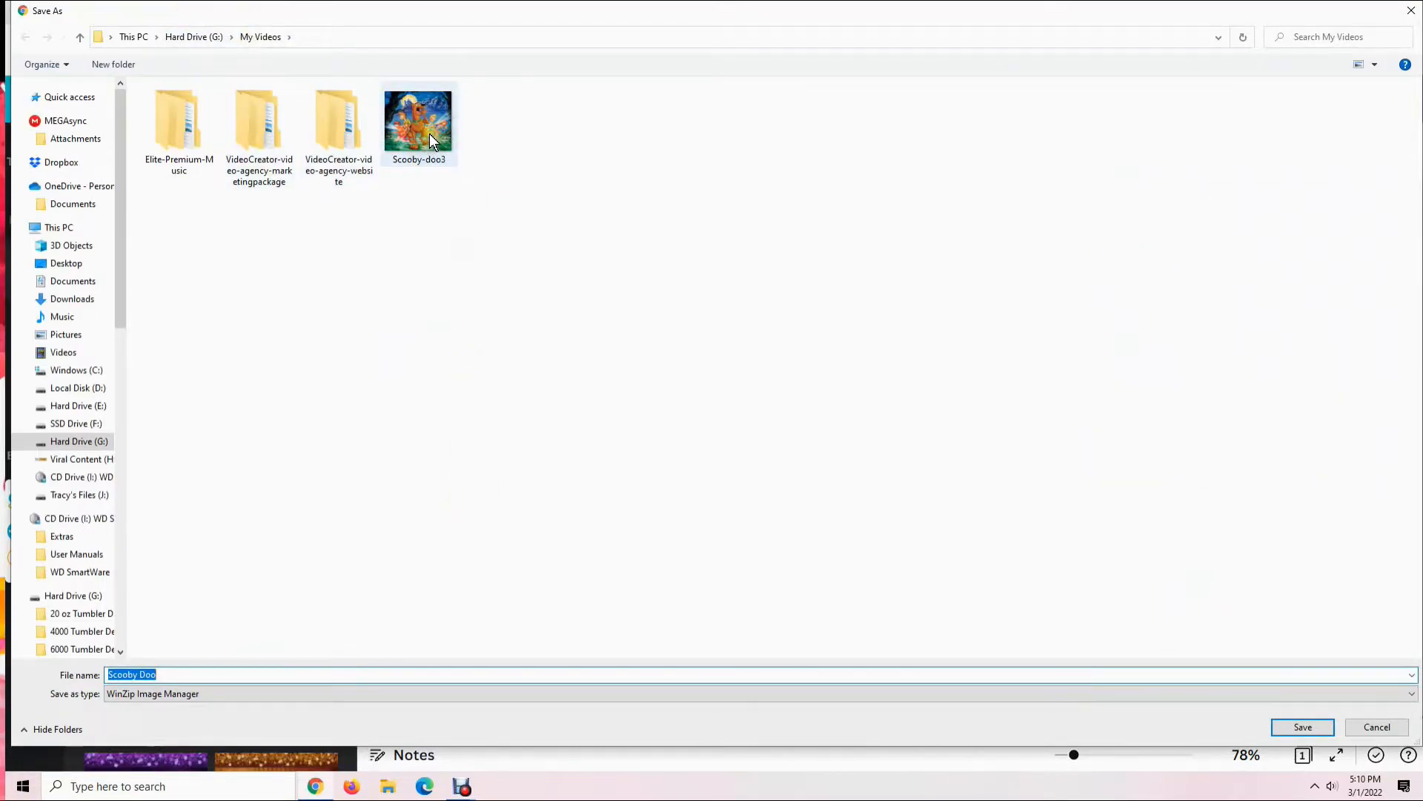
left_click(176, 672)
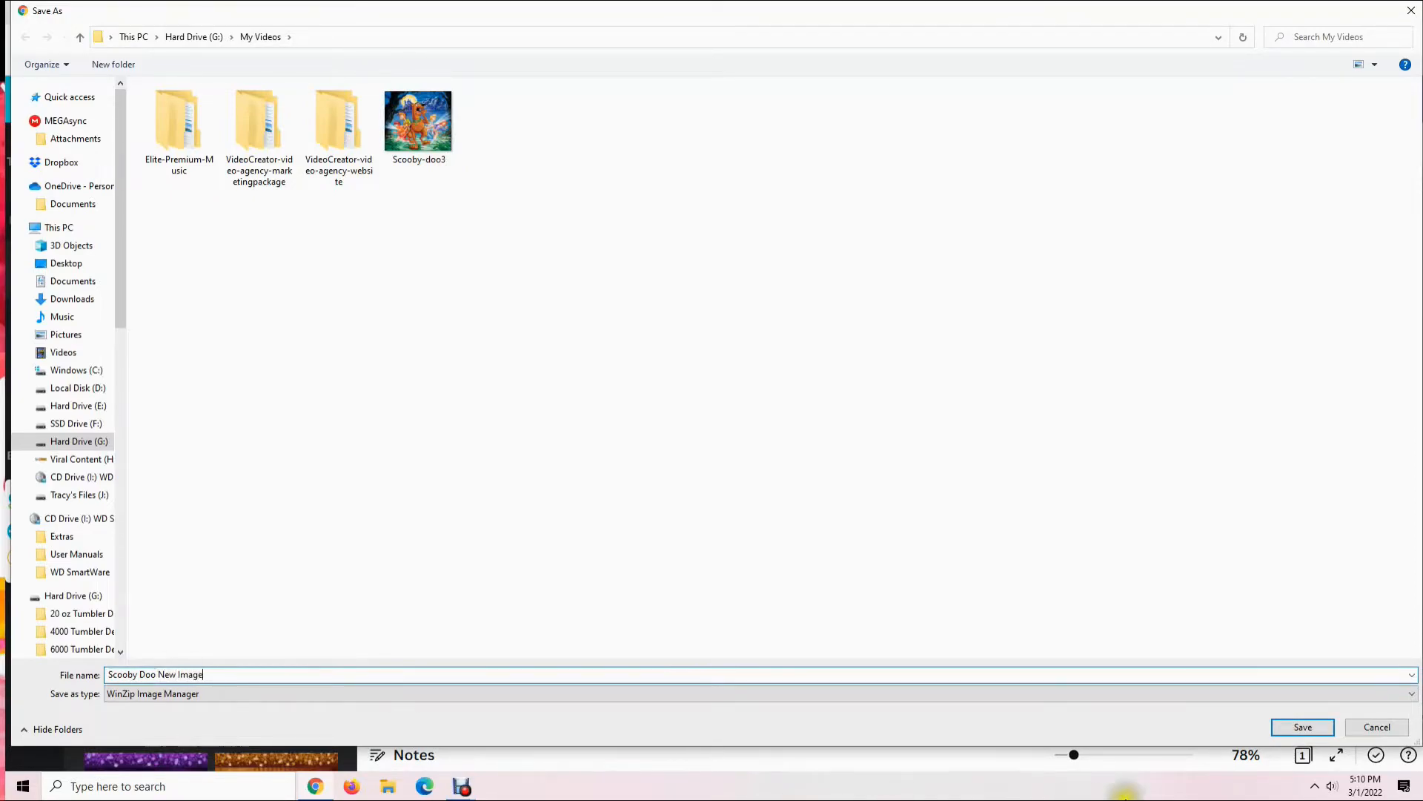
left_click(1302, 727)
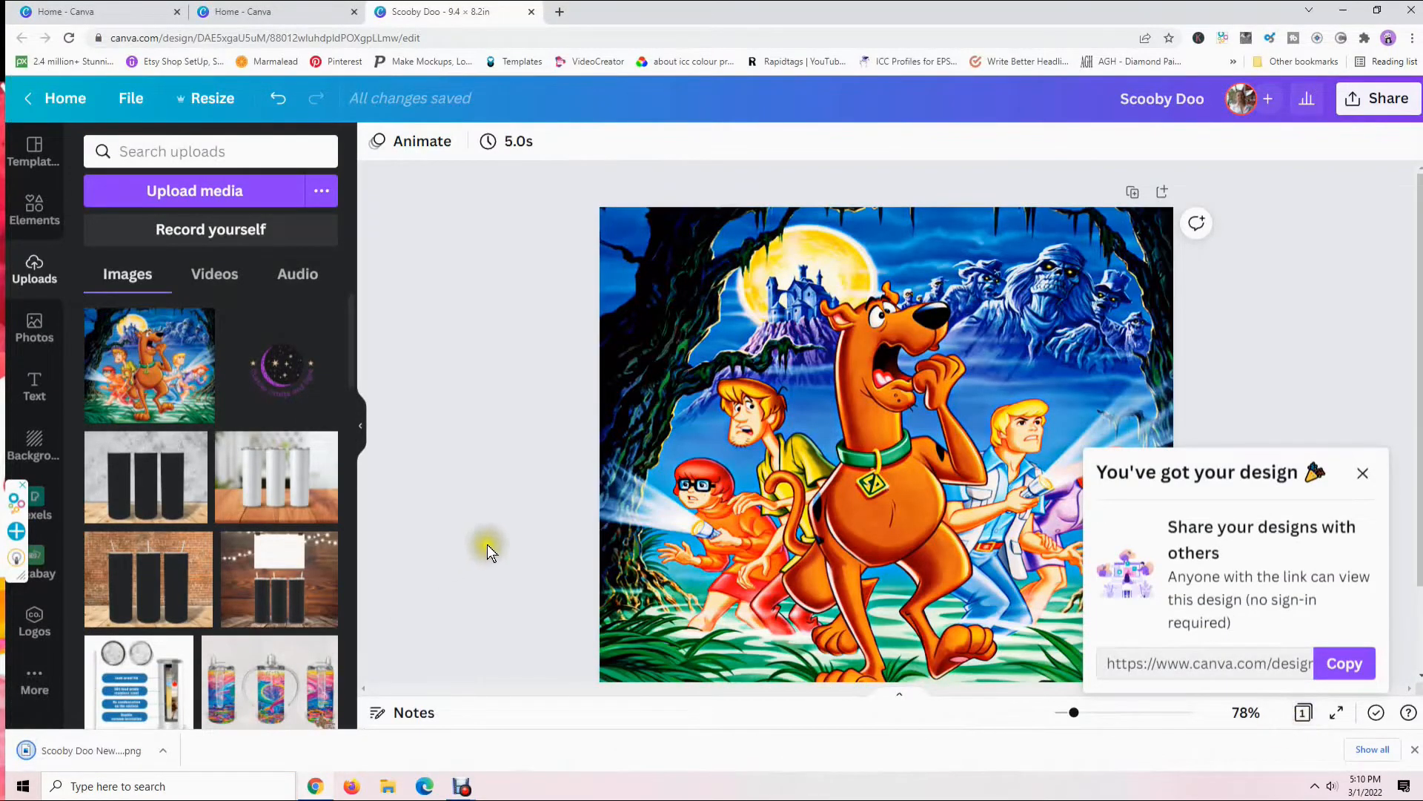
left_click(93, 753)
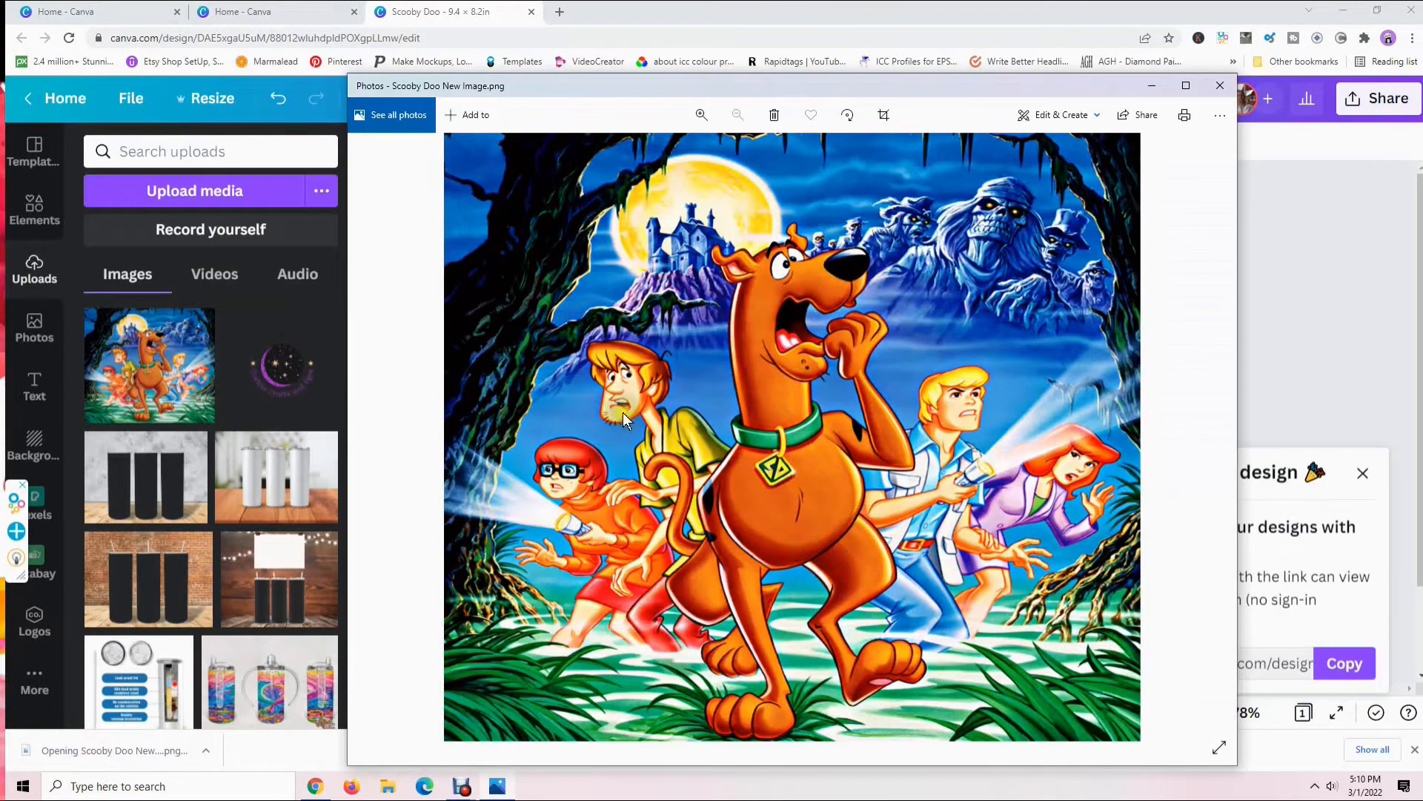